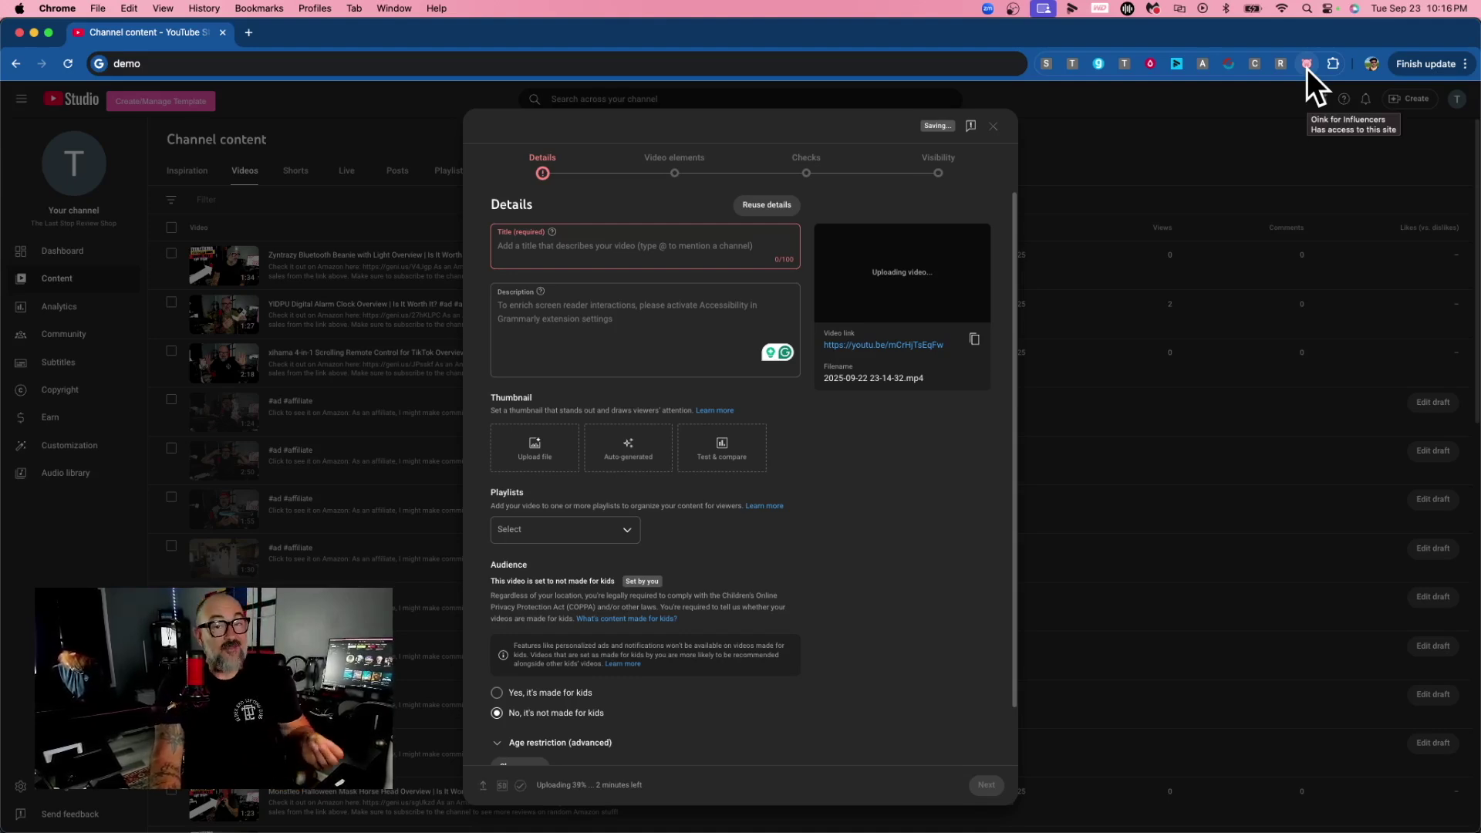
# Run Update Video from the Oink for Influencers extension on the video being uploaded.
pyautogui.click(1307, 68)
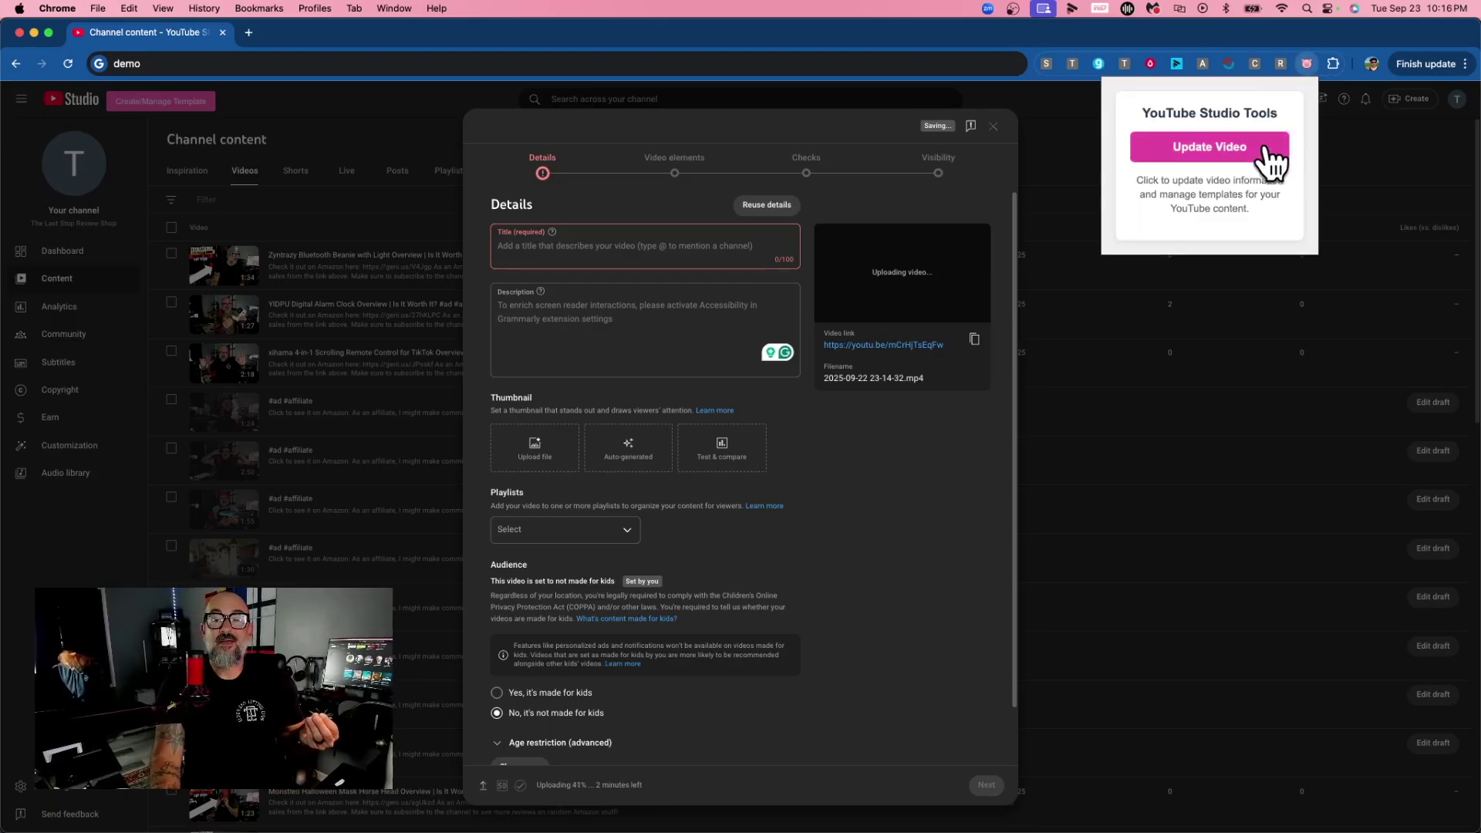
pyautogui.click(1268, 153)
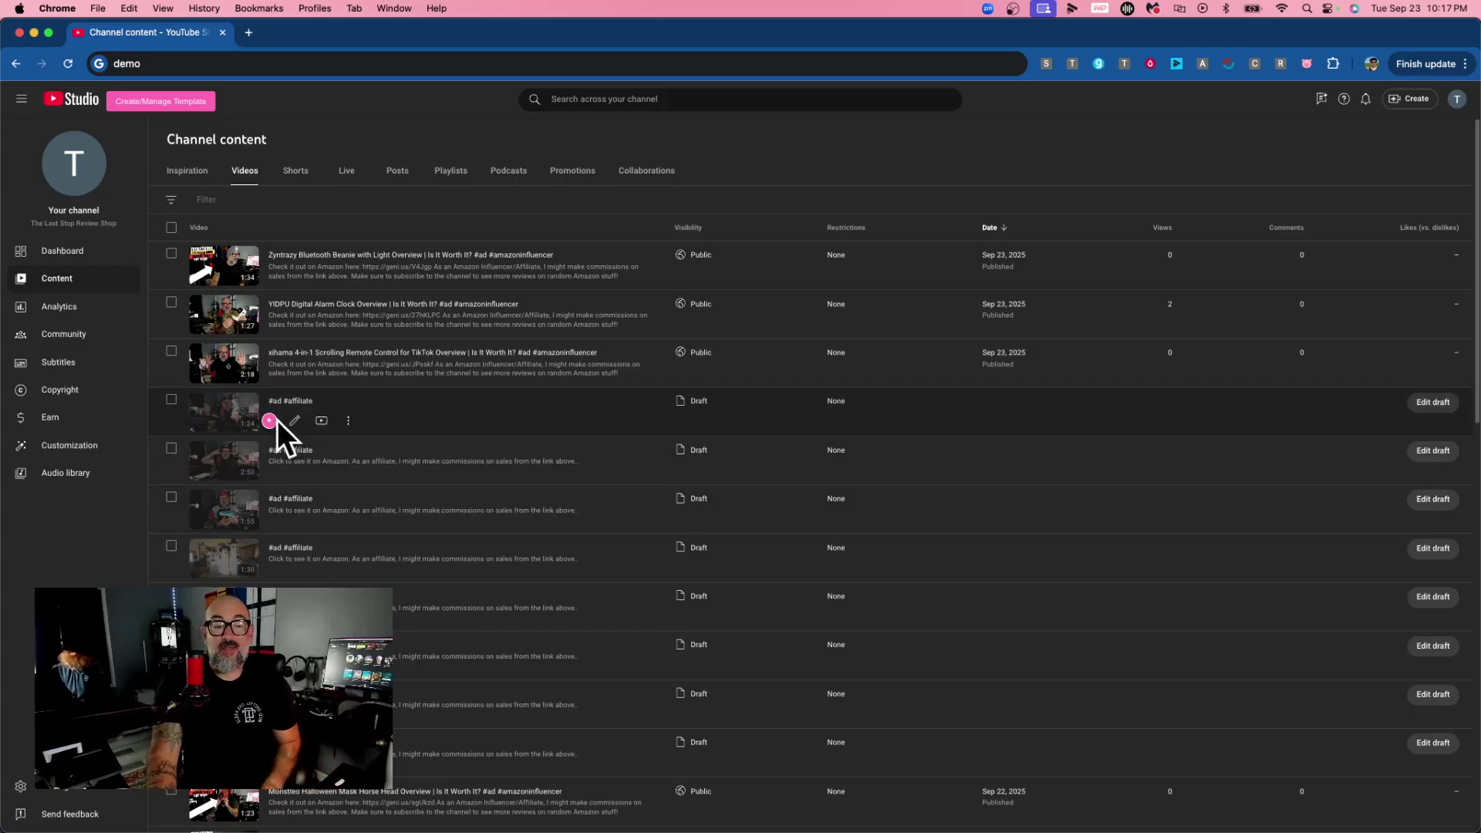
# Try filling the first draft's title and description from the matching carbon detector video, then leave the draft editor.
pyautogui.click(269, 422)
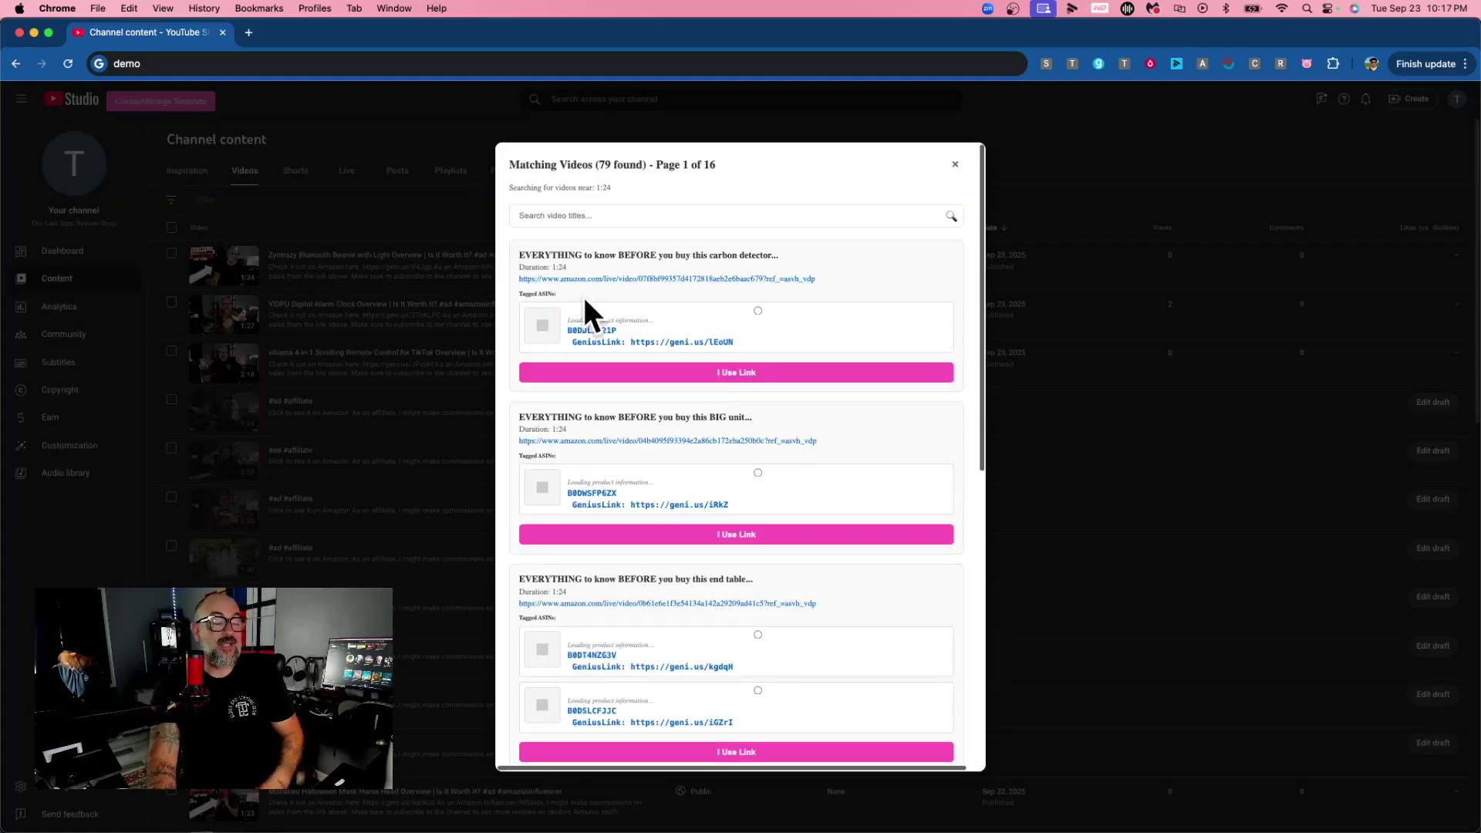
pyautogui.click(699, 214)
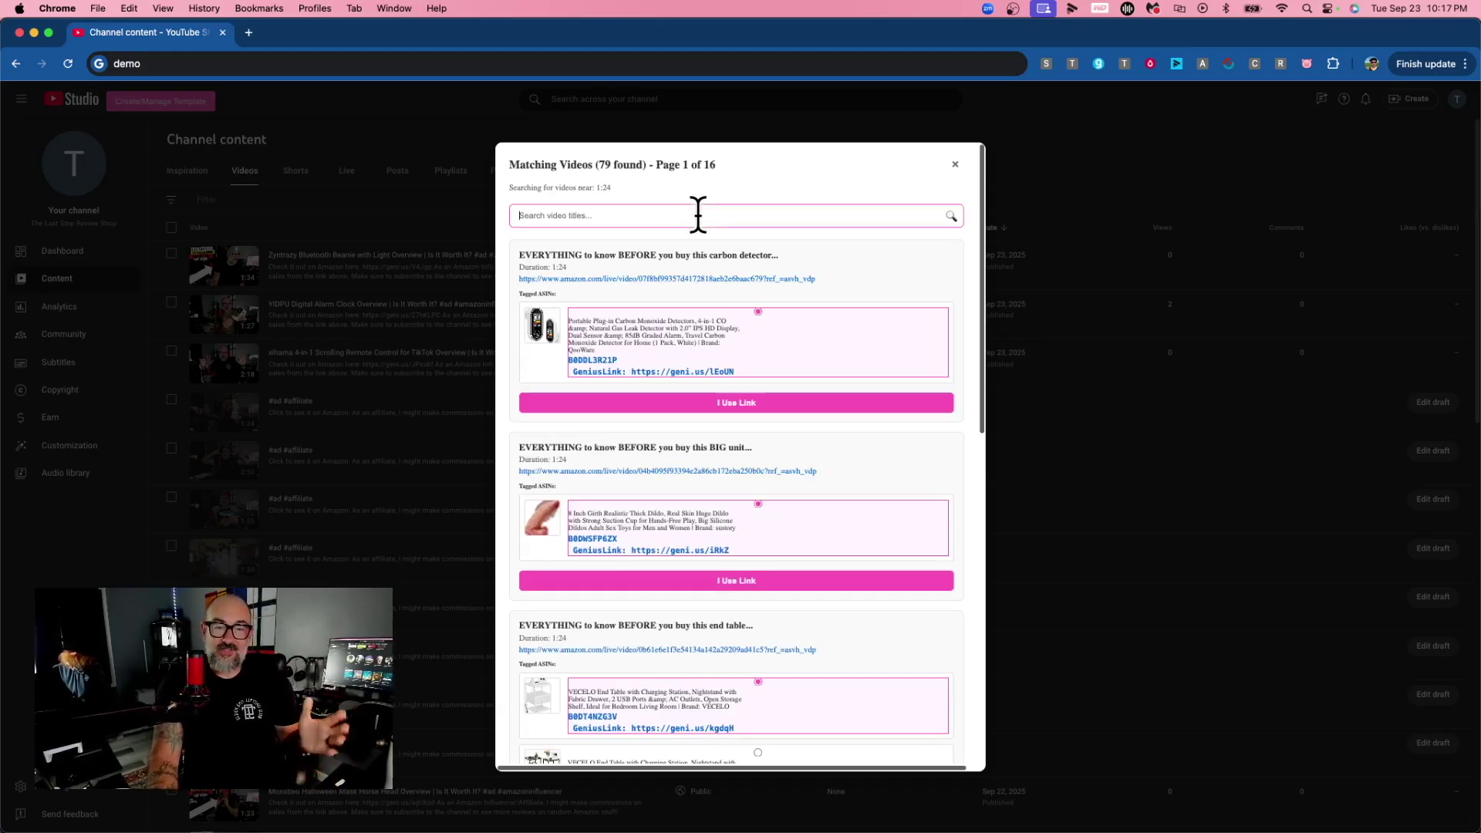
pyautogui.click(752, 403)
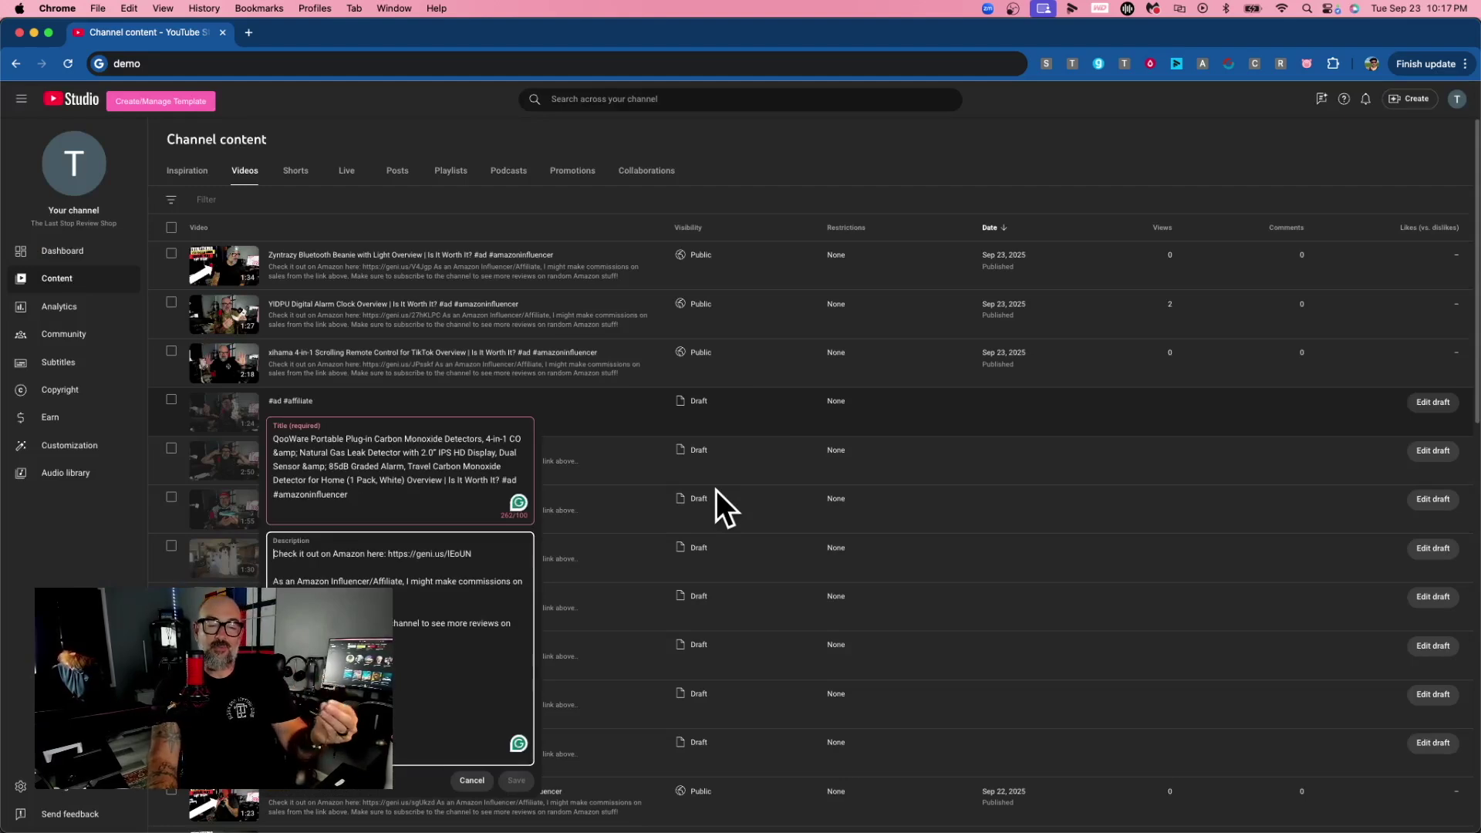
pyautogui.click(540, 734)
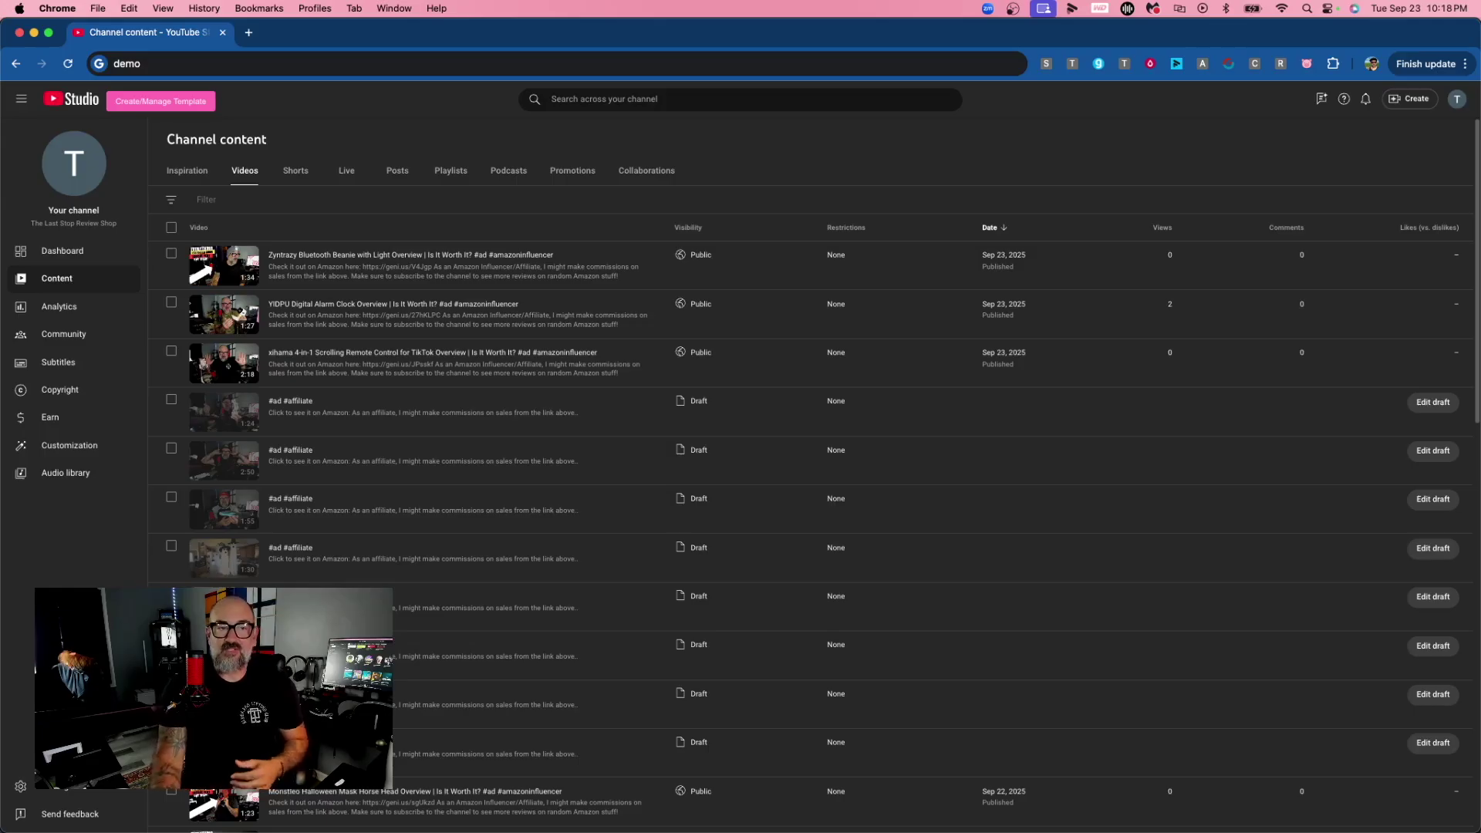
# Review the template's title, description and insertable placeholders, and save the template.
pyautogui.click(156, 103)
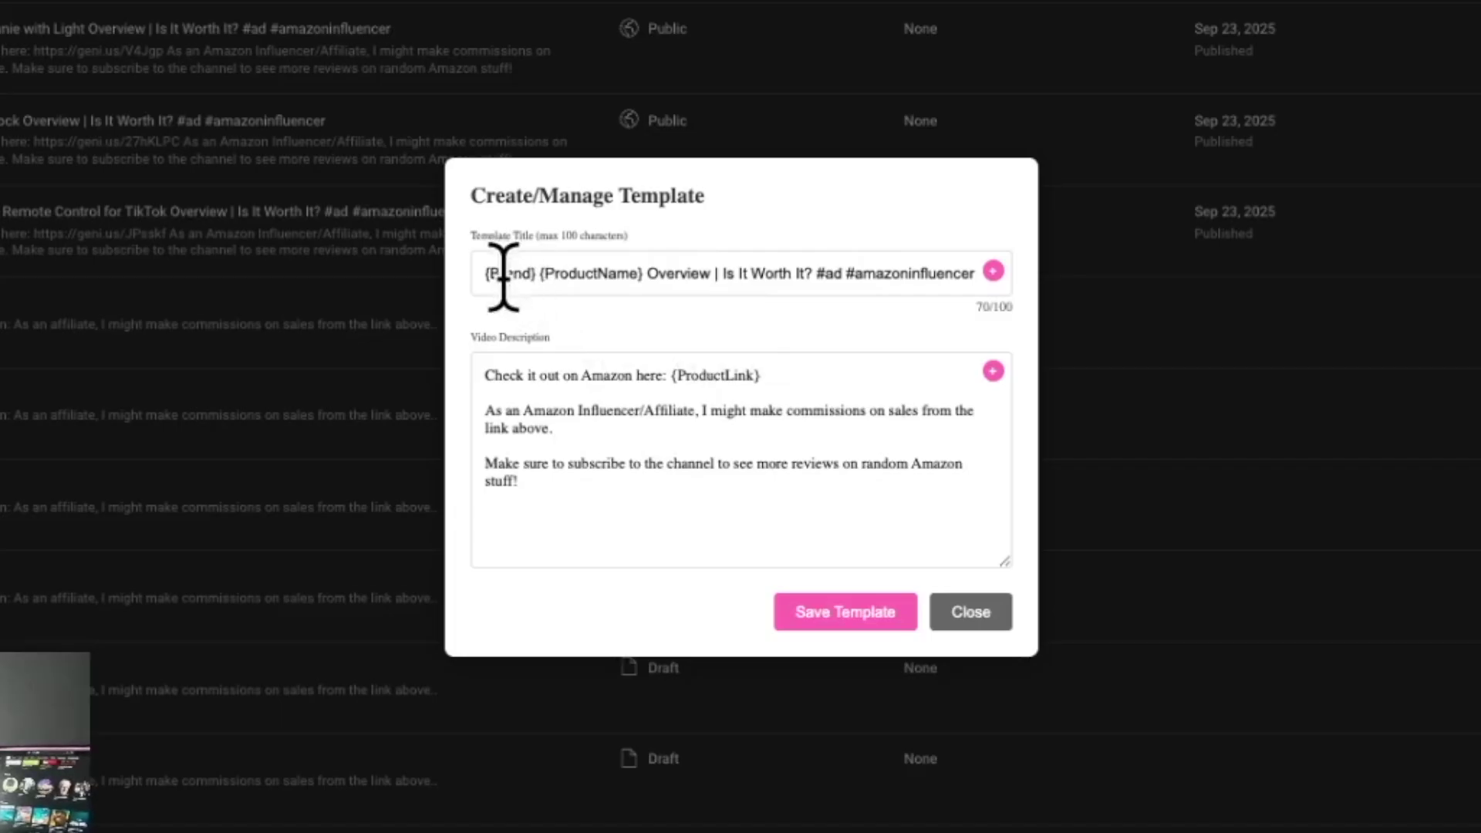
pyautogui.moveTo(649, 273); pyautogui.dragTo(992, 274)
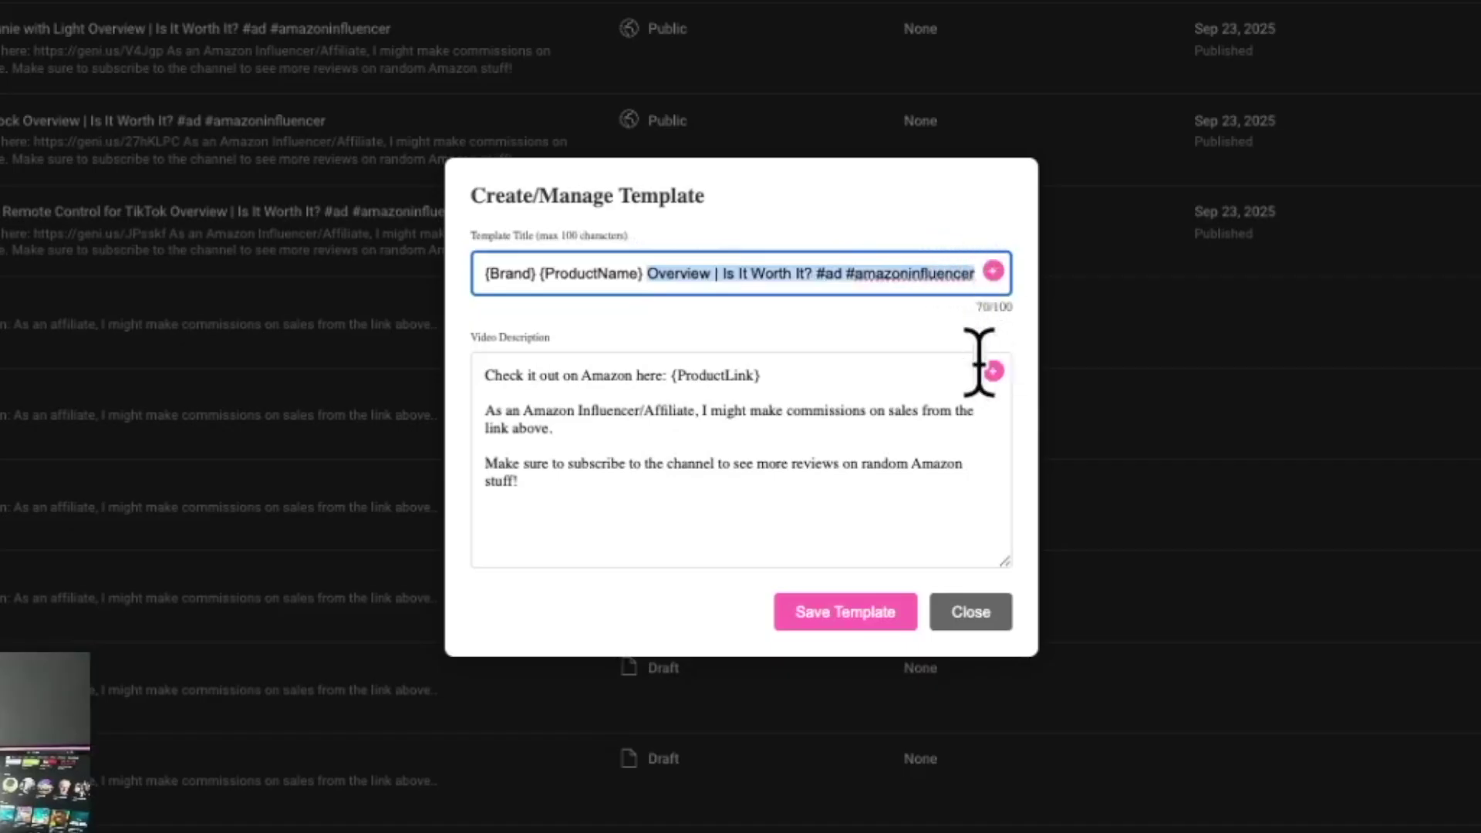
pyautogui.click(800, 401)
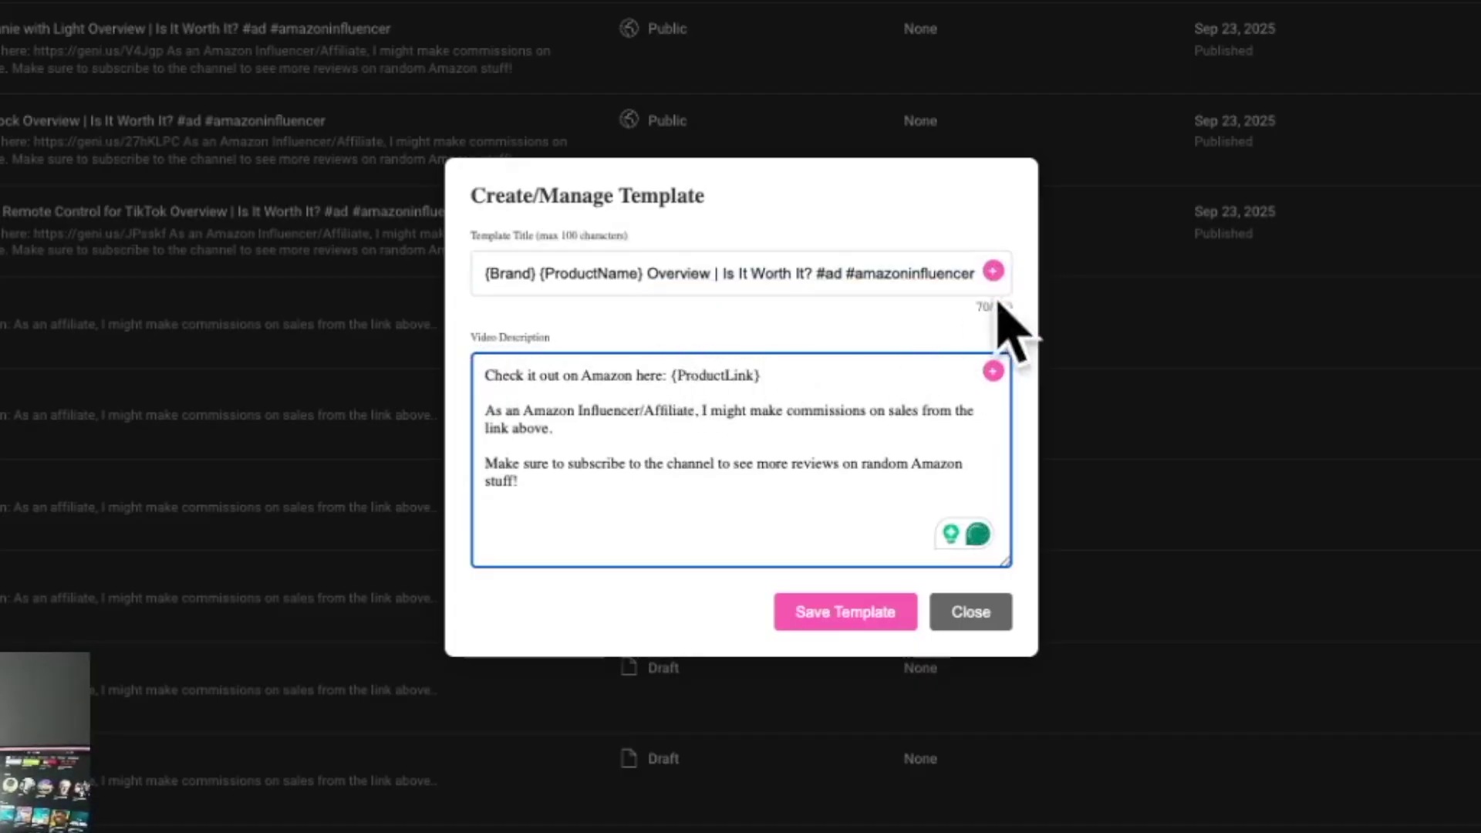
pyautogui.click(994, 273)
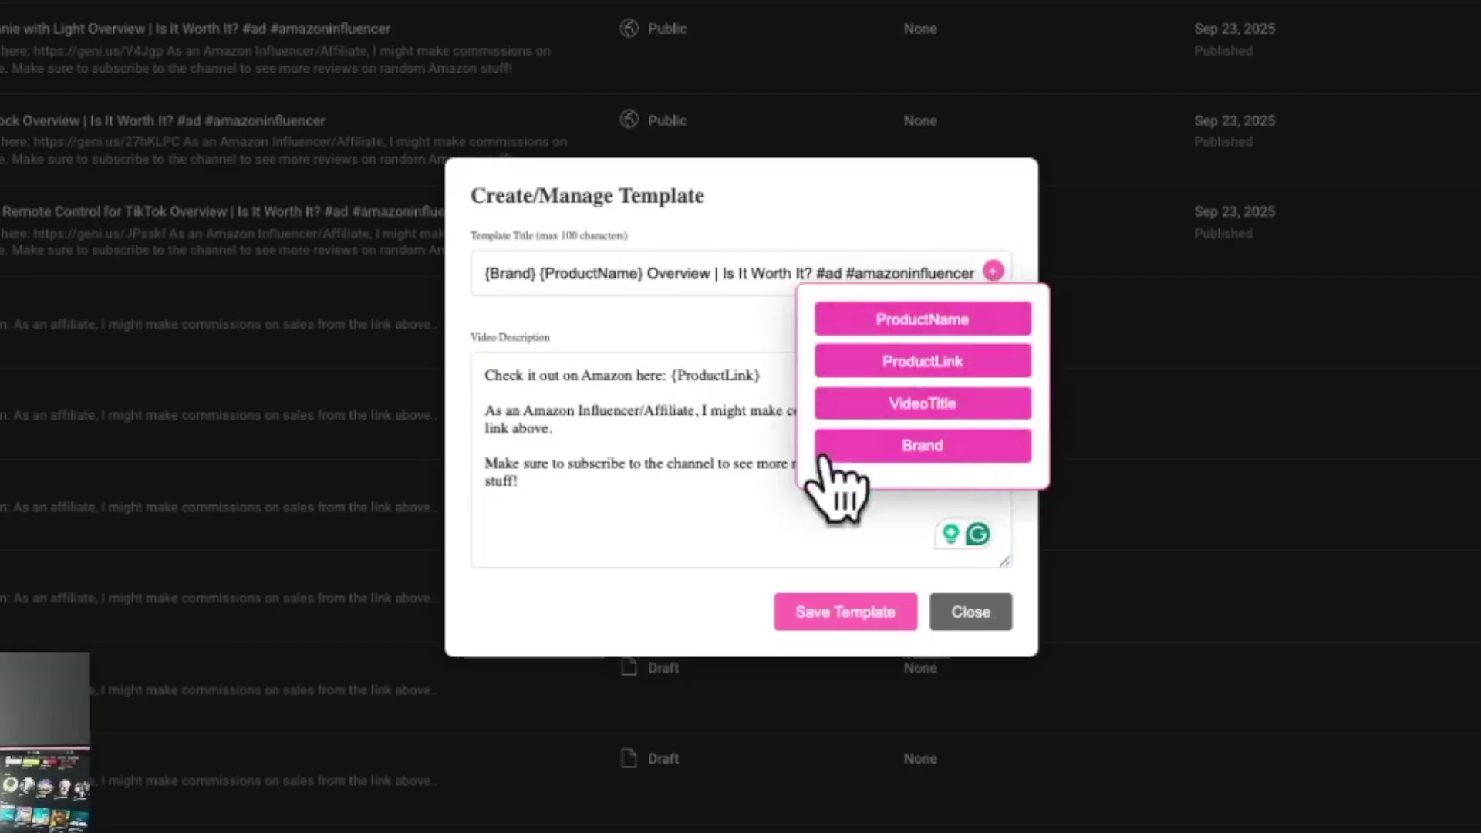
pyautogui.click(721, 423)
pyautogui.click(994, 372)
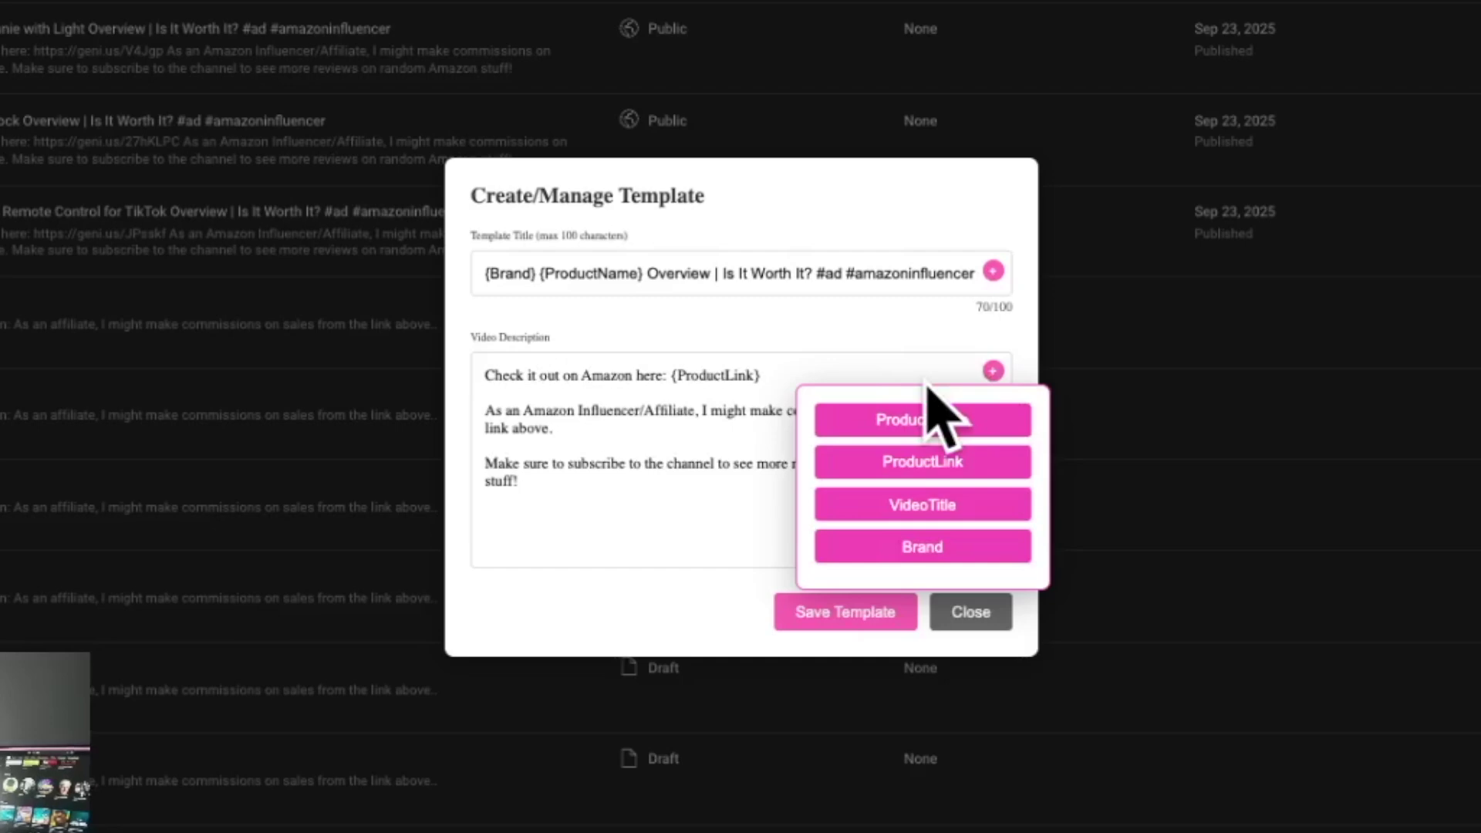
pyautogui.click(672, 423)
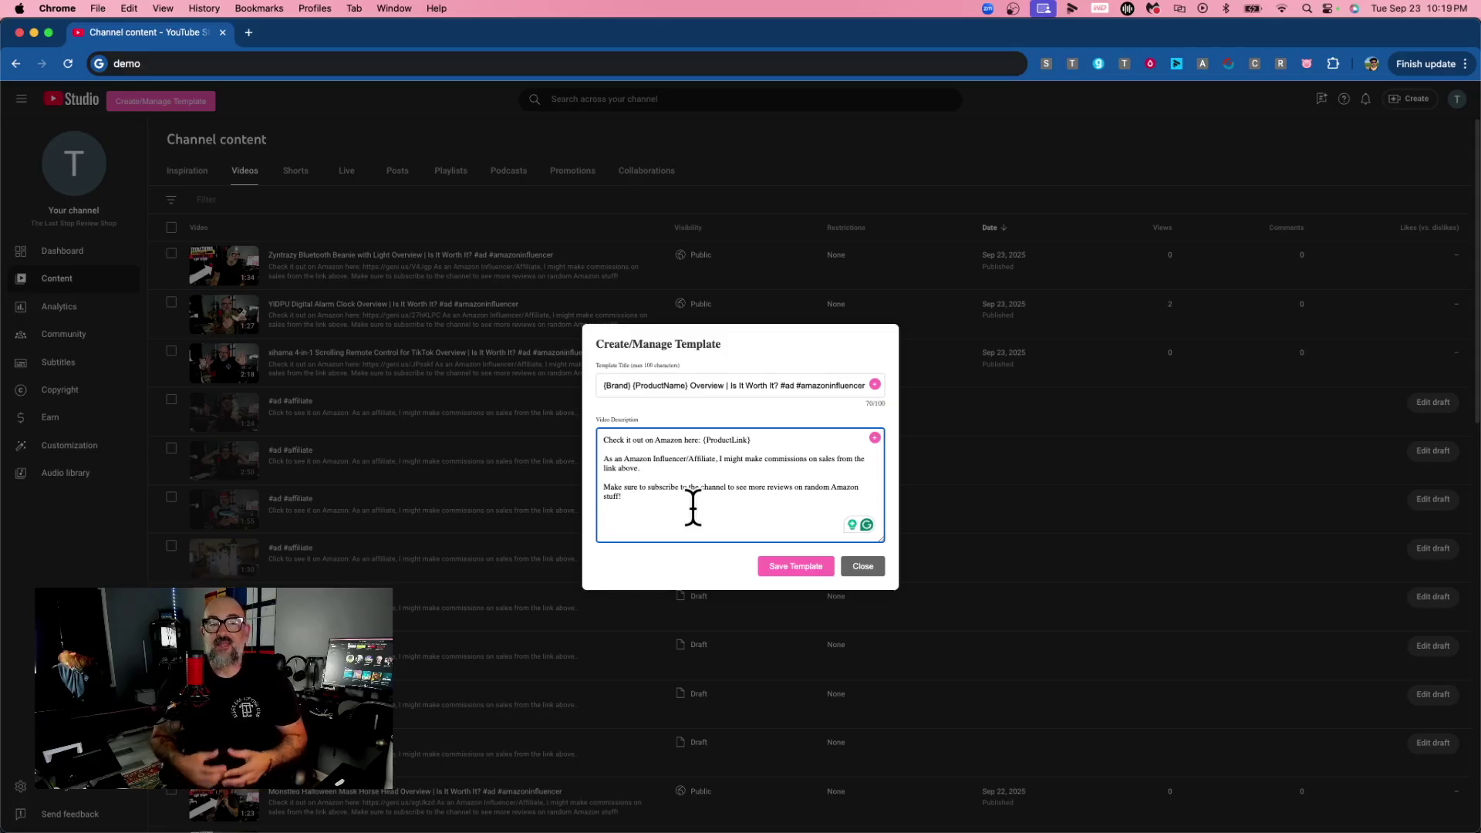
pyautogui.click(783, 571)
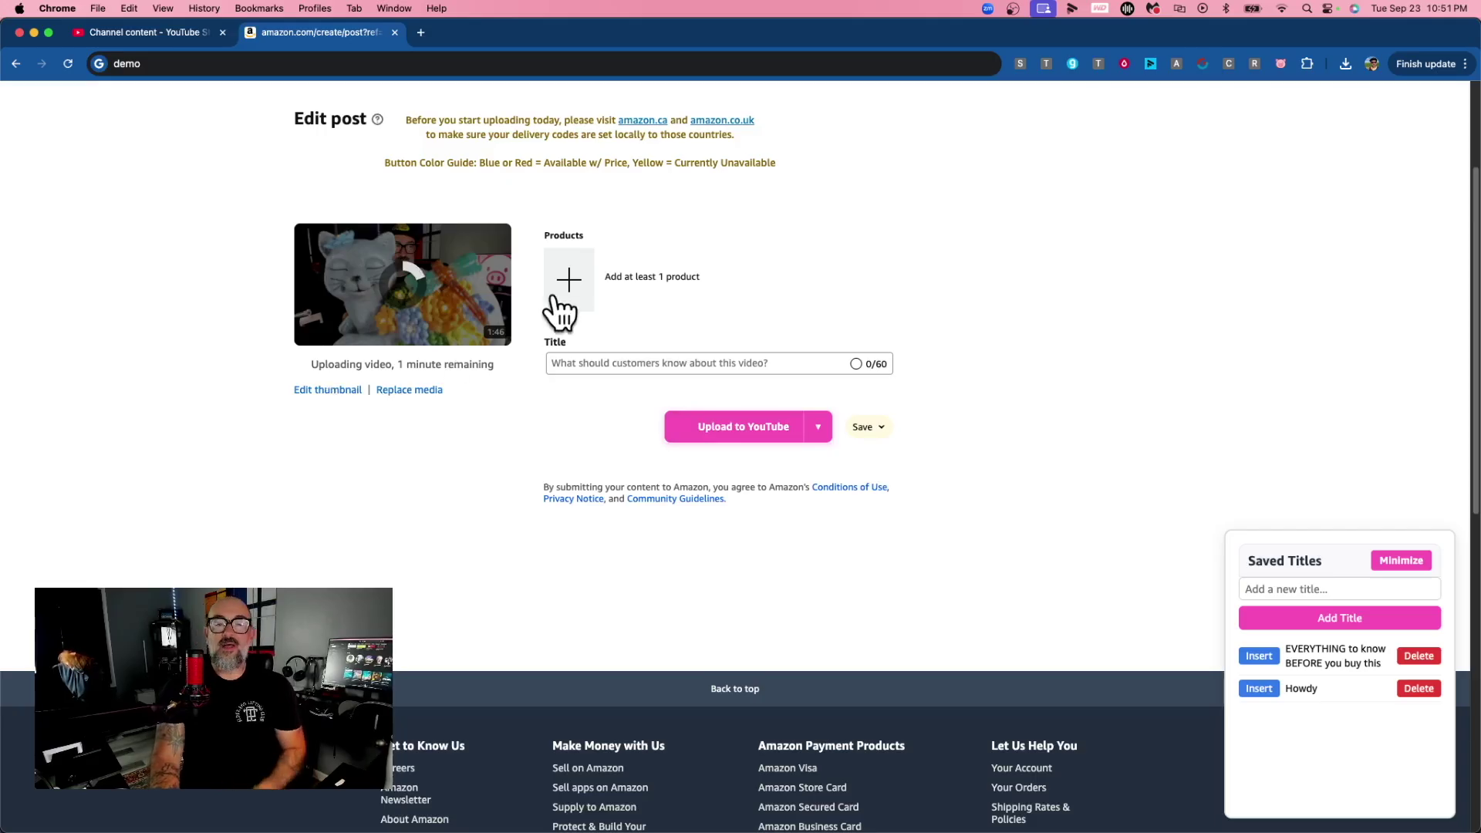
# On the Amazon Edit post page, add the Lancord Cord Organizer from the browse history as the video's product.
pyautogui.click(575, 287)
pyautogui.click(698, 284)
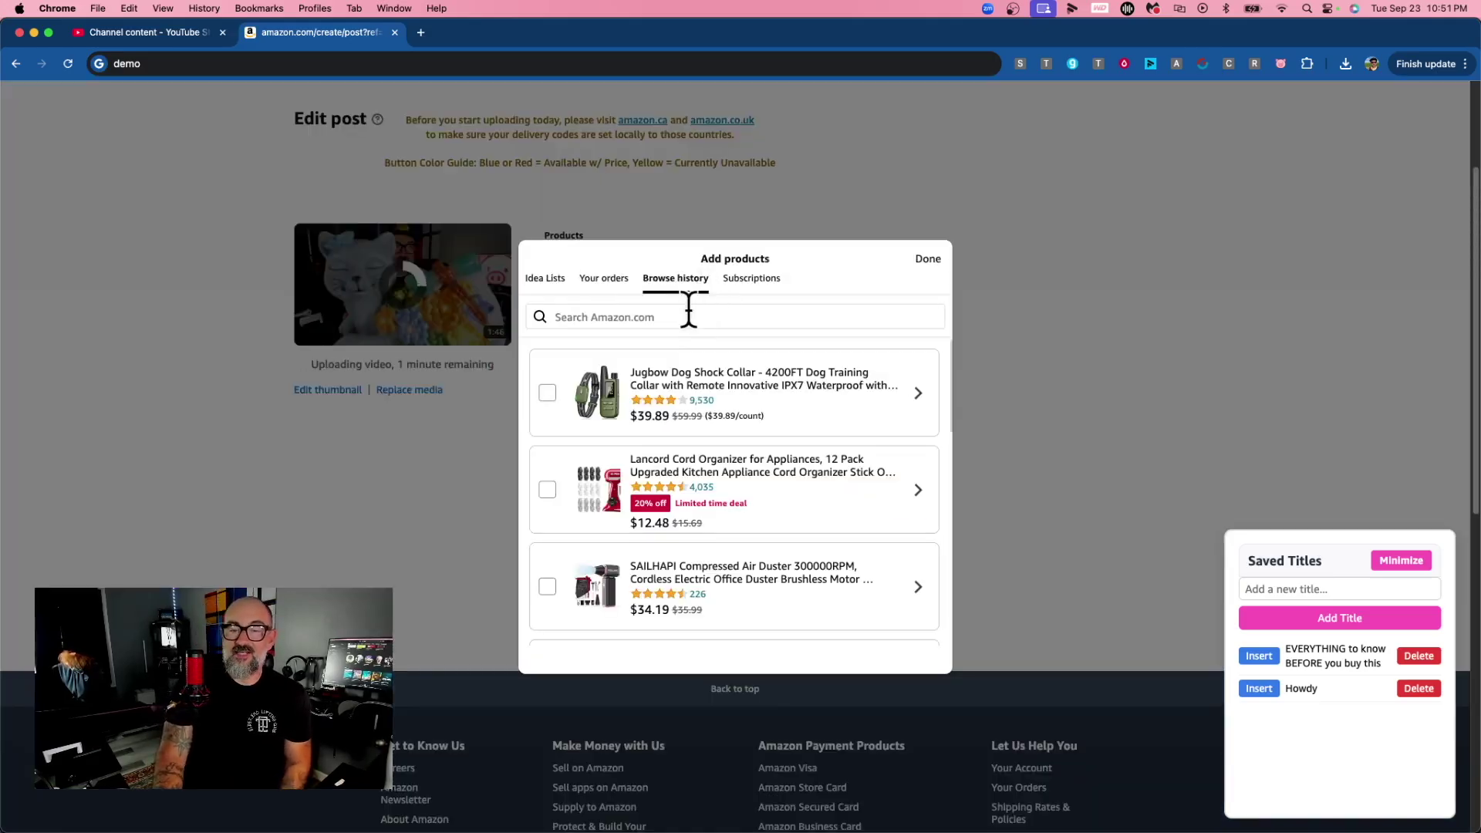
pyautogui.click(548, 492)
pyautogui.click(928, 260)
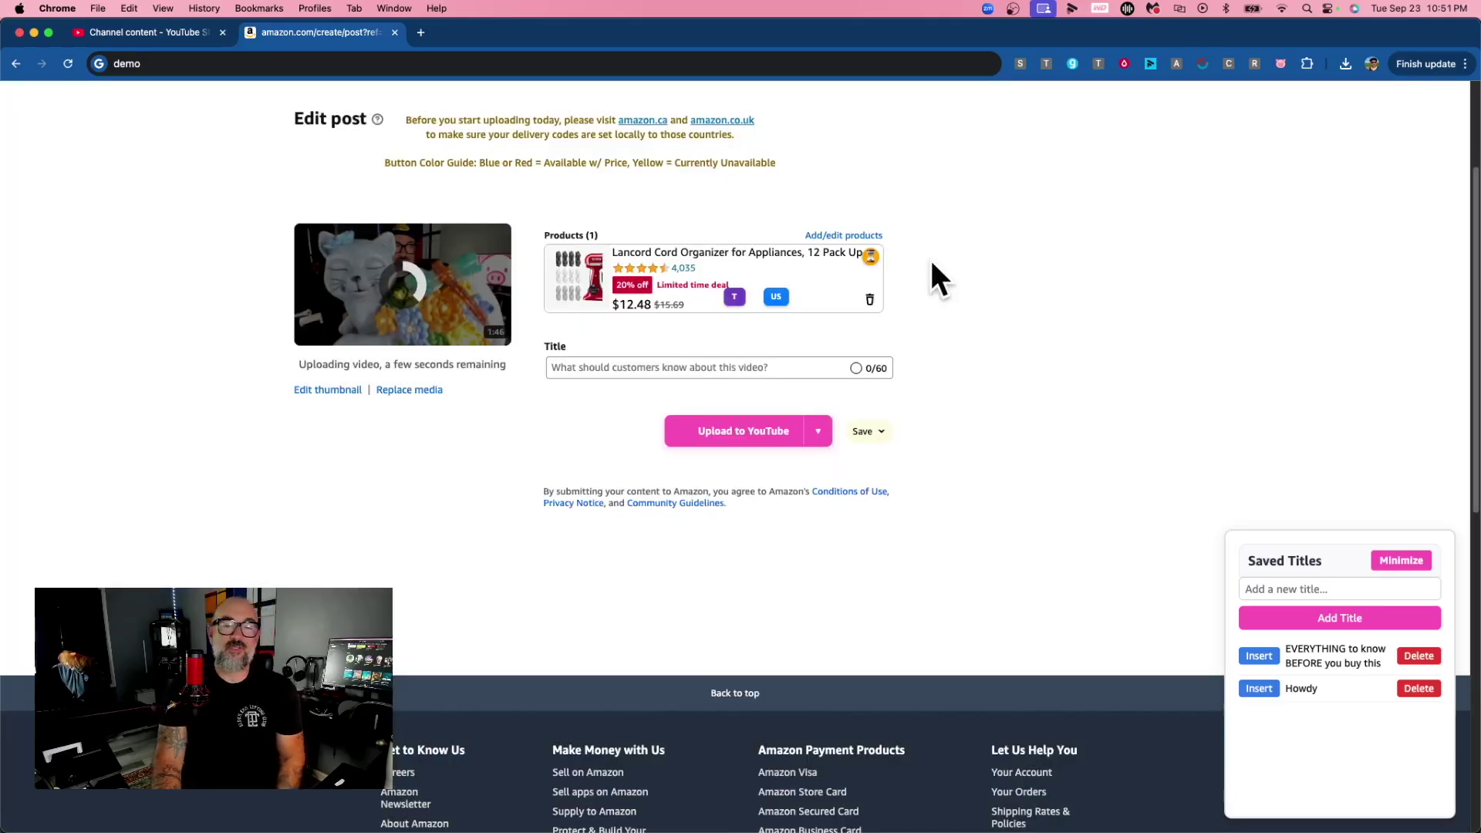
# Insert the saved title "EVERYTHING to know BEFORE you buy this" and check the product's competing carousel titles.
pyautogui.click(1264, 657)
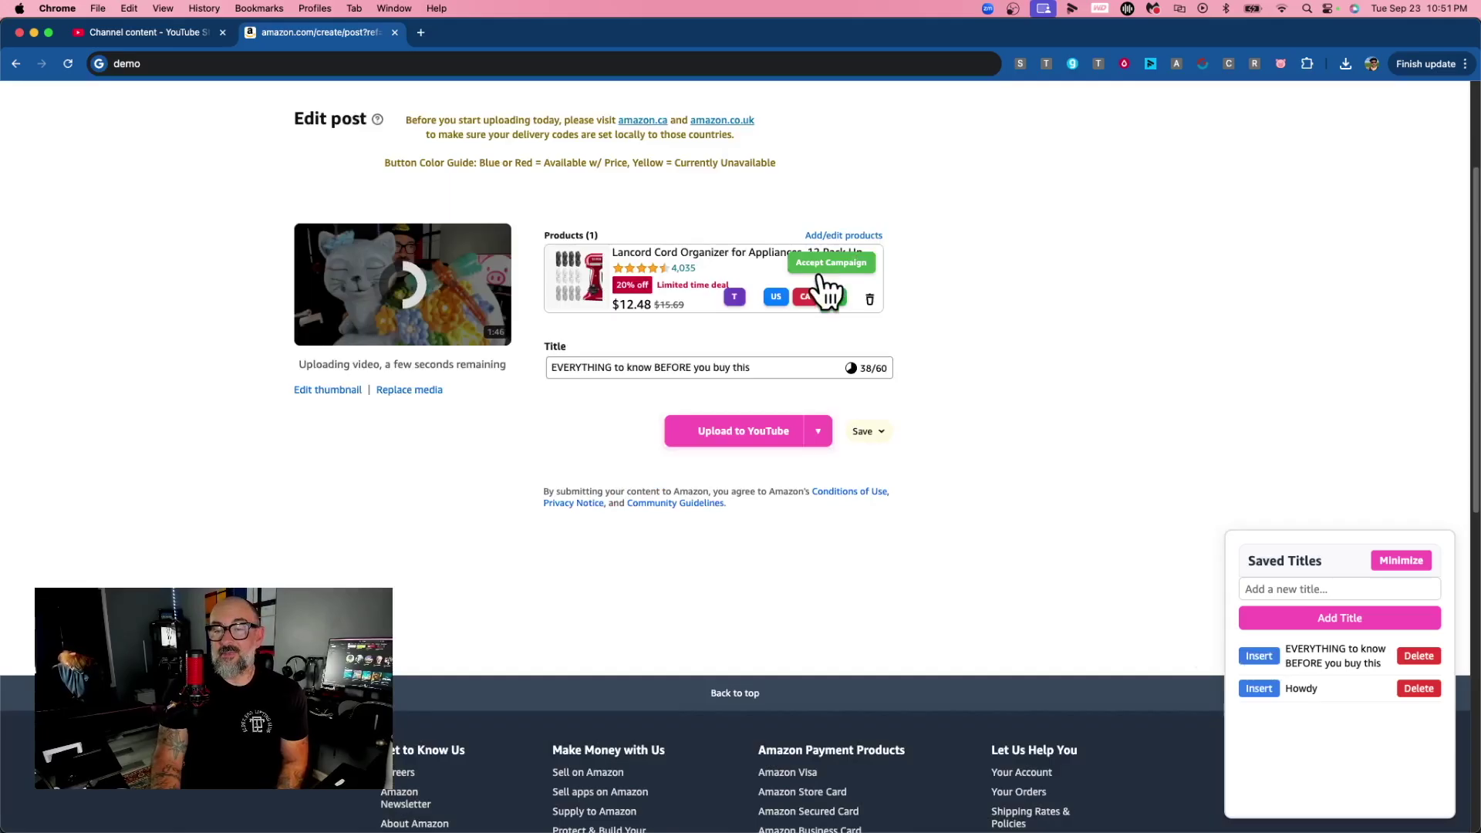
pyautogui.click(734, 298)
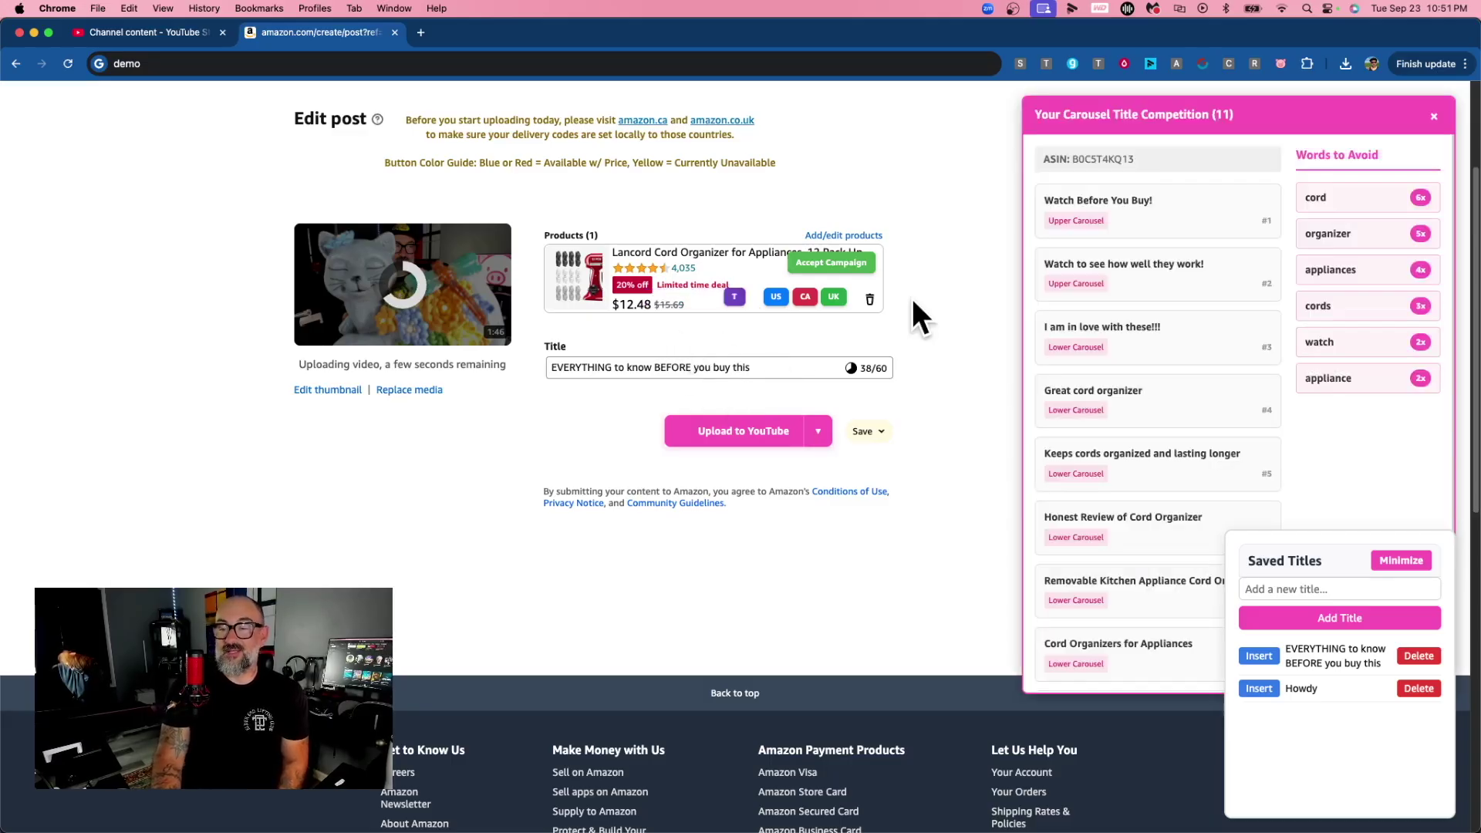
pyautogui.click(1437, 114)
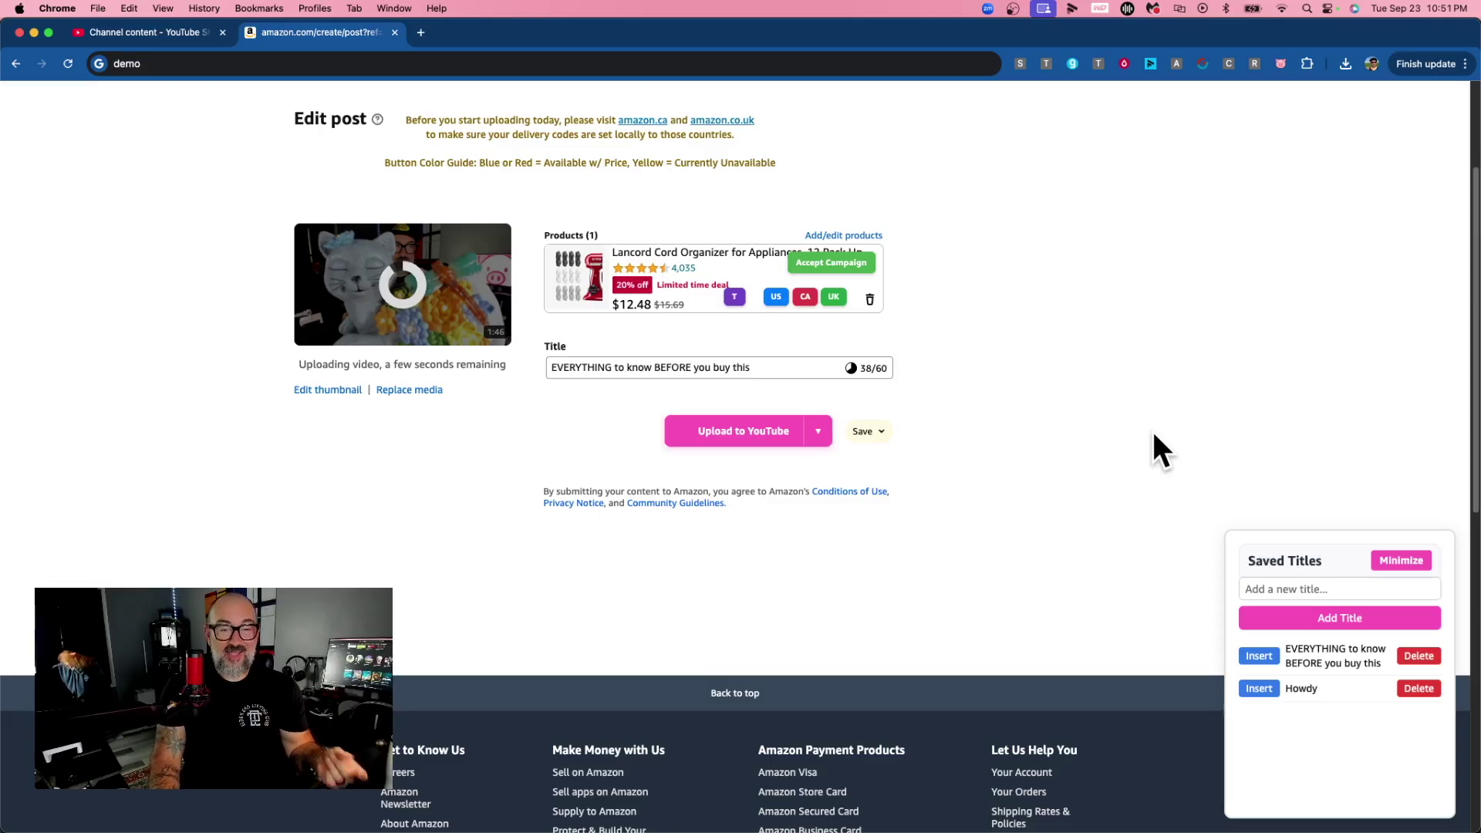
# Open the post's YouTube video information and replace the Amazon product URL with a newly created geni.us link.
pyautogui.click(749, 436)
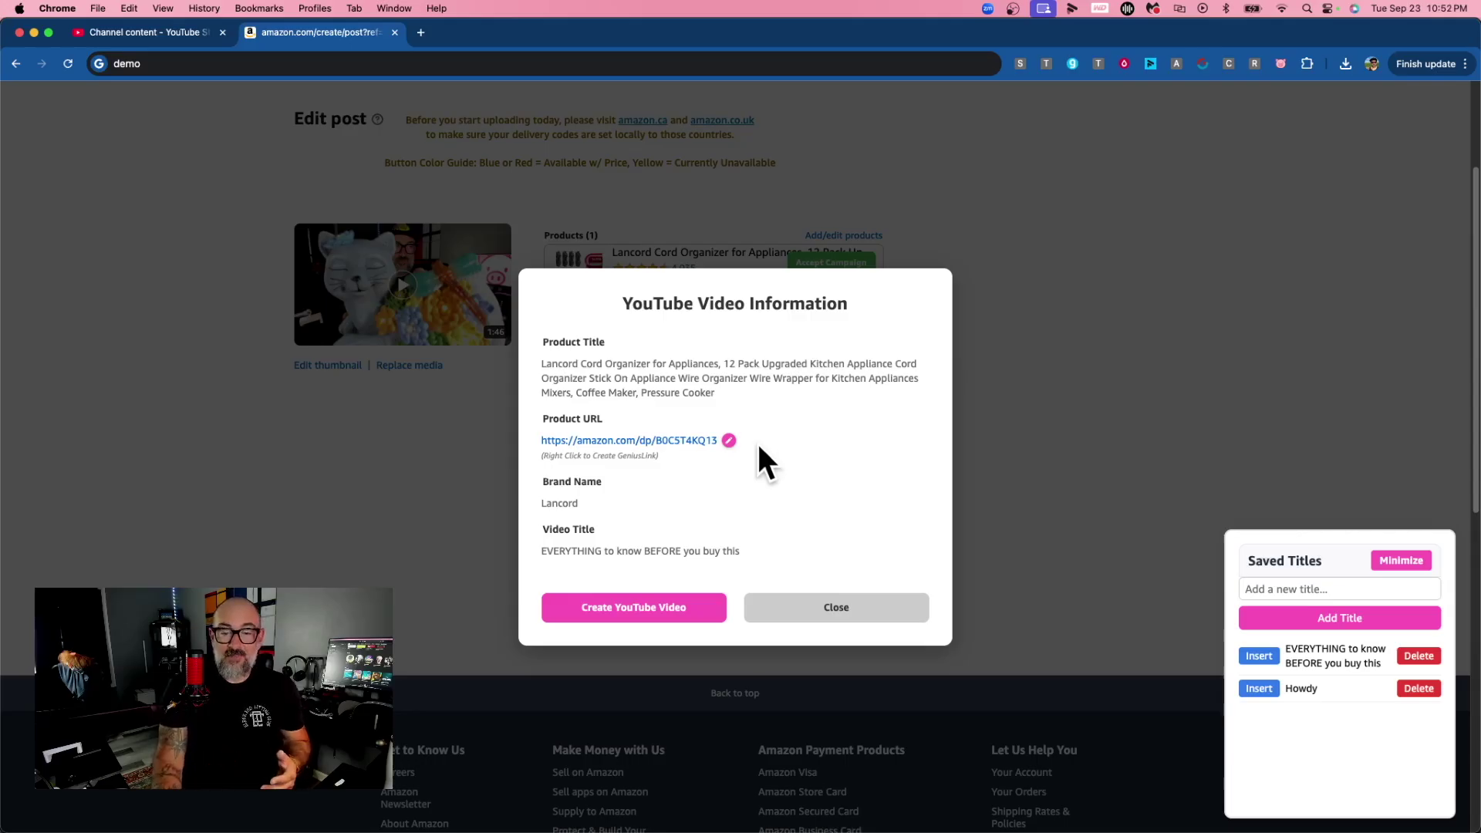
pyautogui.click(802, 611)
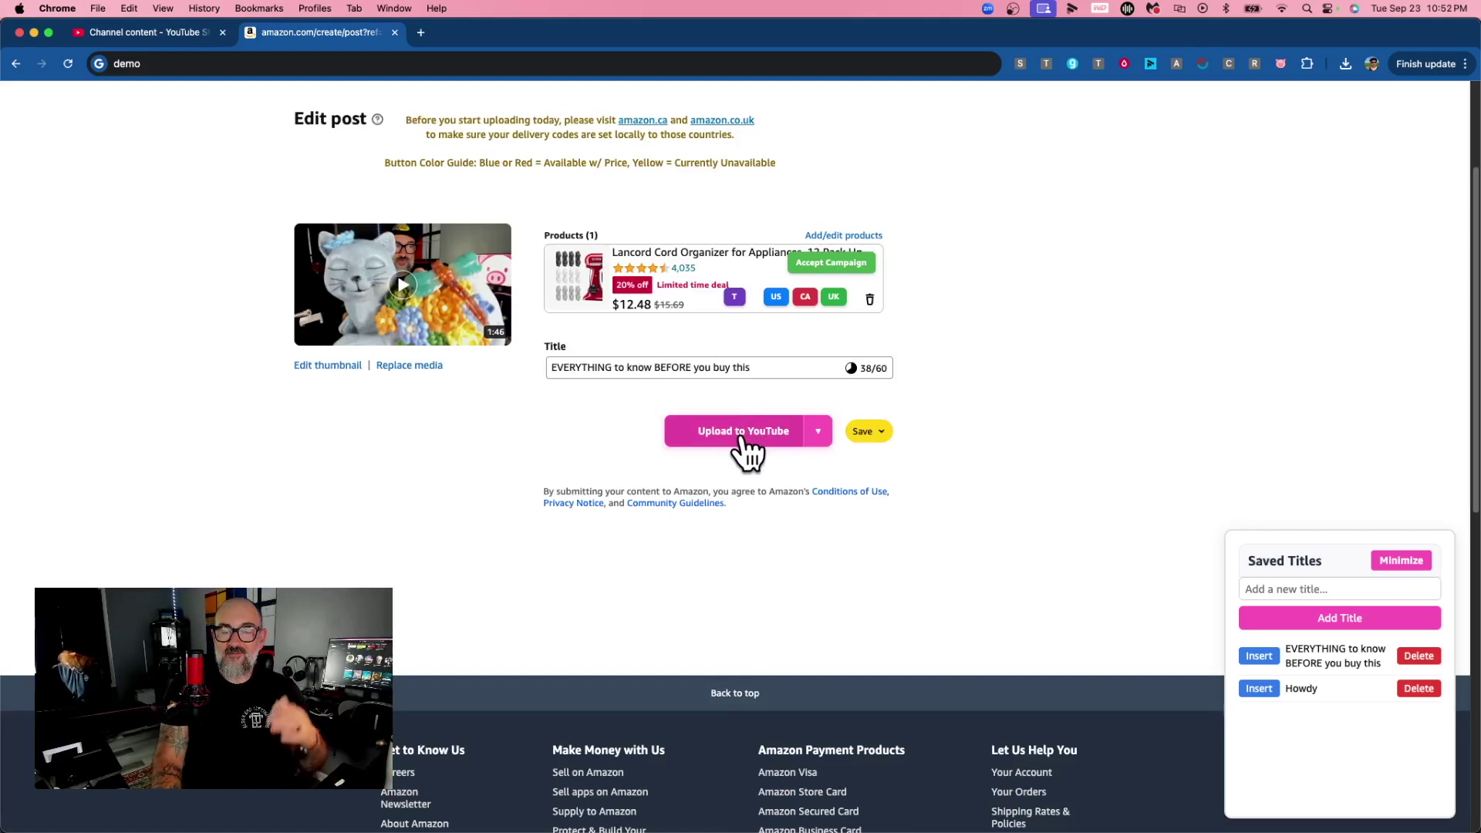
pyautogui.click(743, 436)
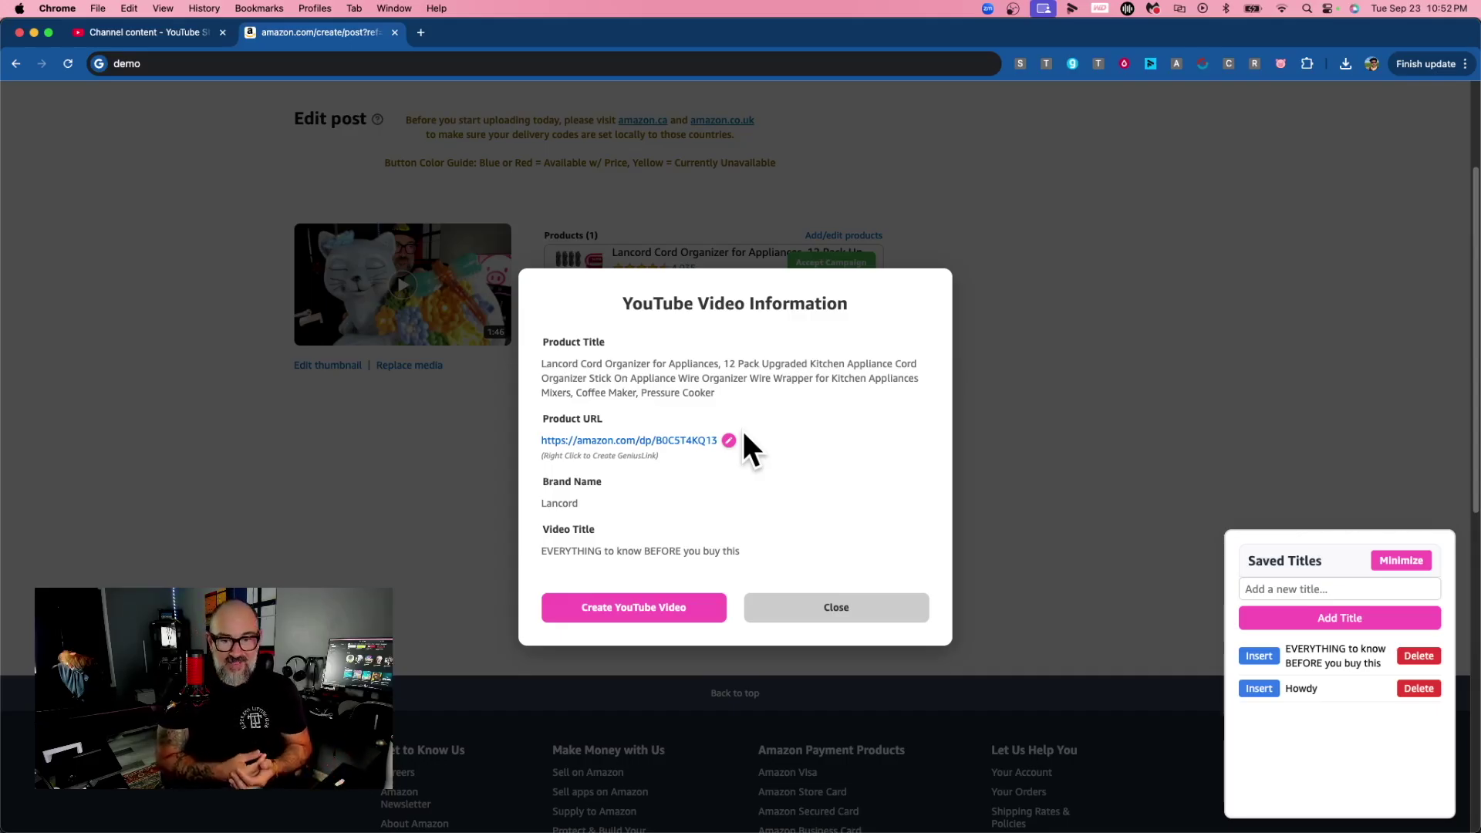
pyautogui.tripleClick(622, 443)
pyautogui.rightClick(642, 442)
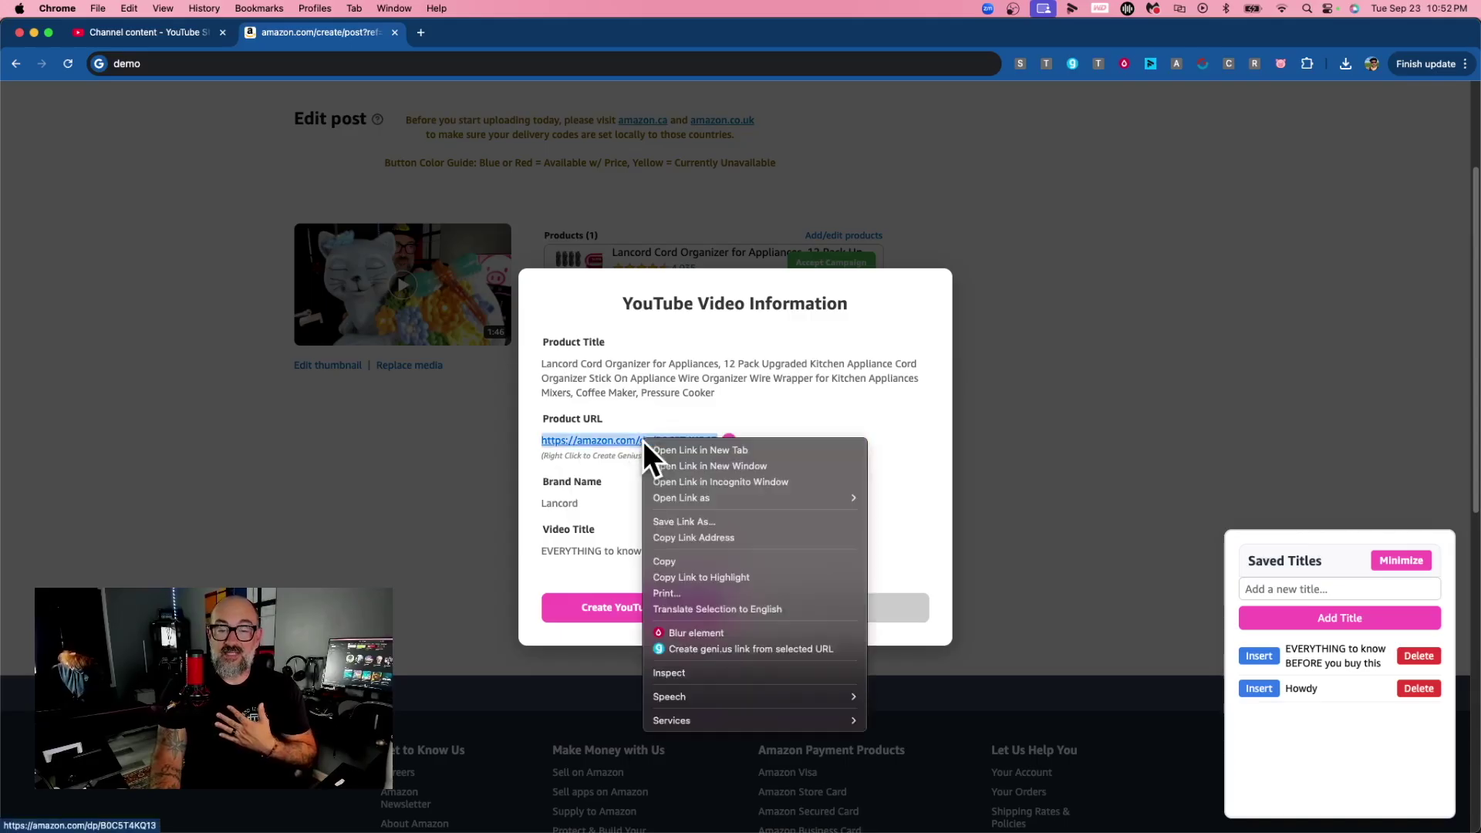
pyautogui.click(739, 649)
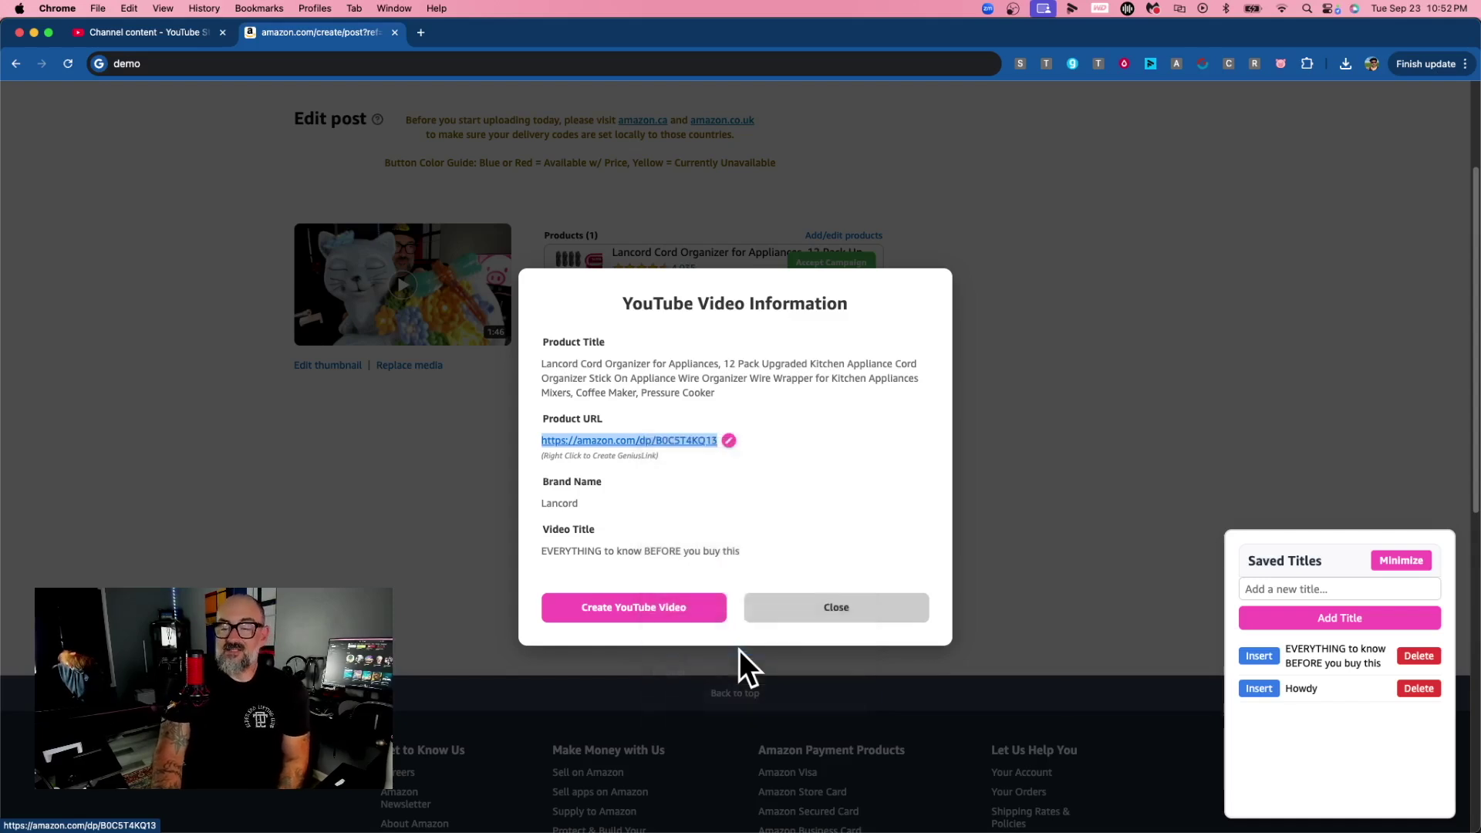
pyautogui.rightClick(677, 437)
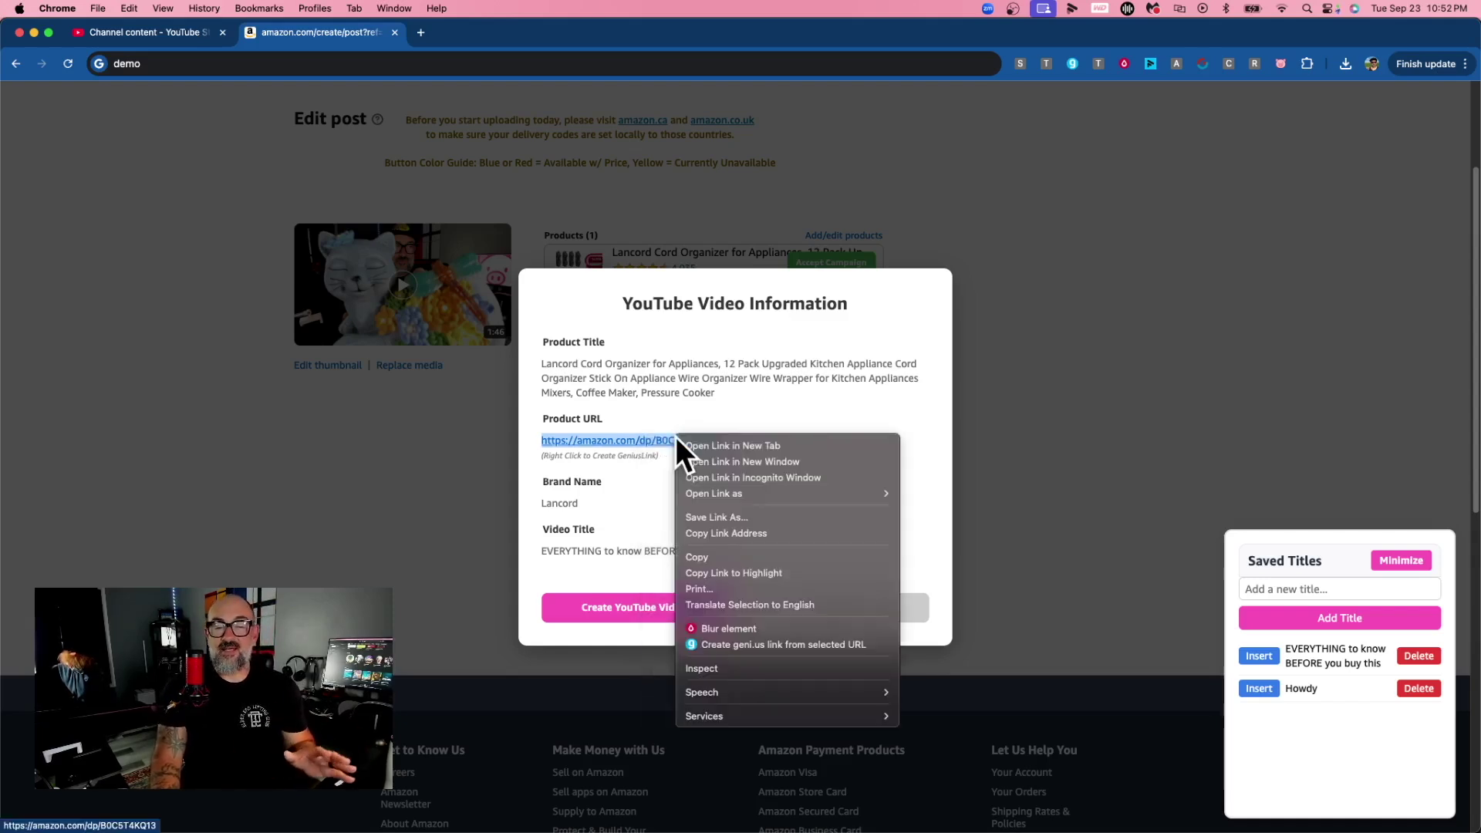
pyautogui.click(776, 645)
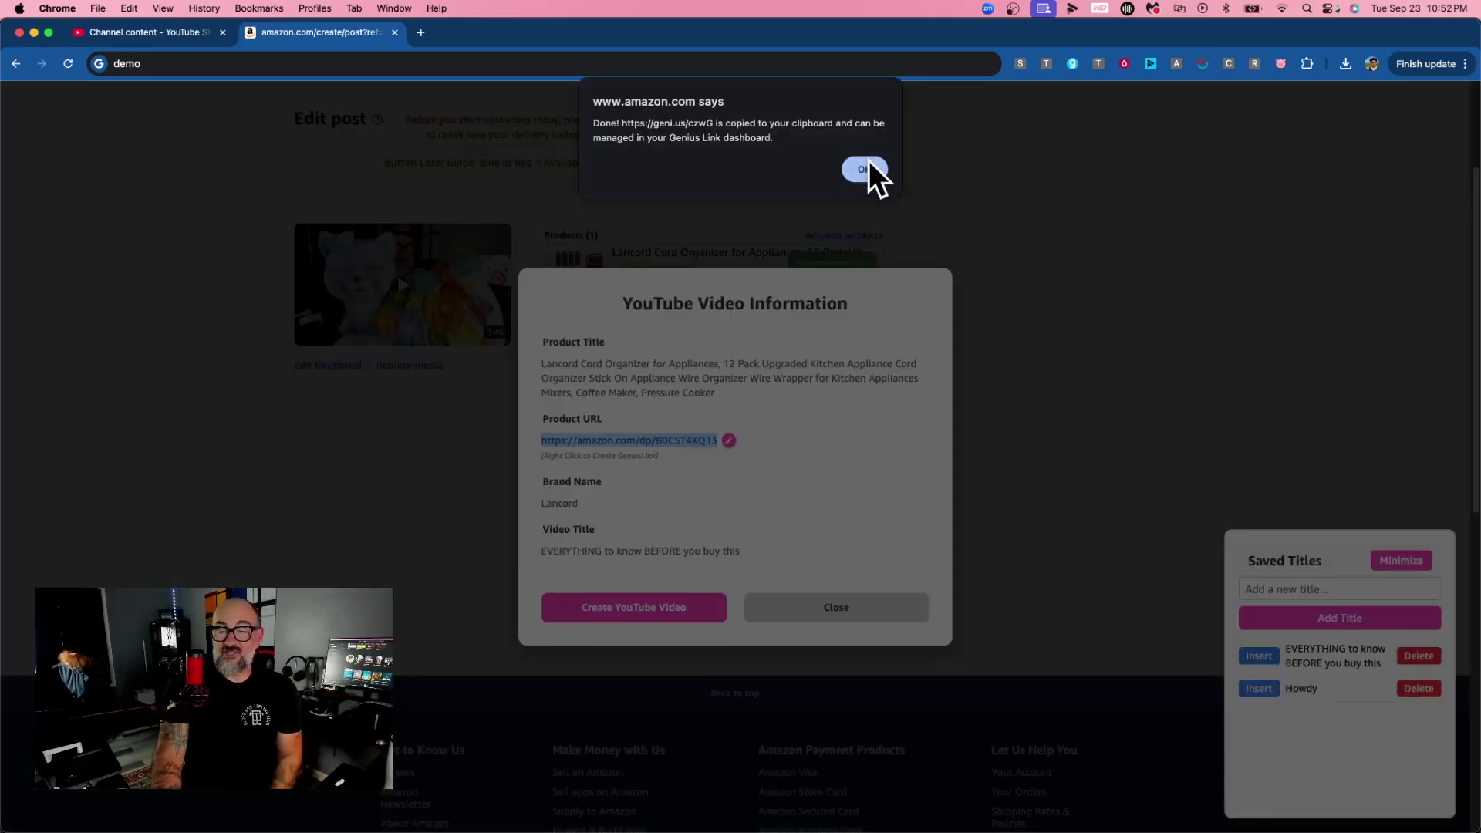
pyautogui.click(865, 169)
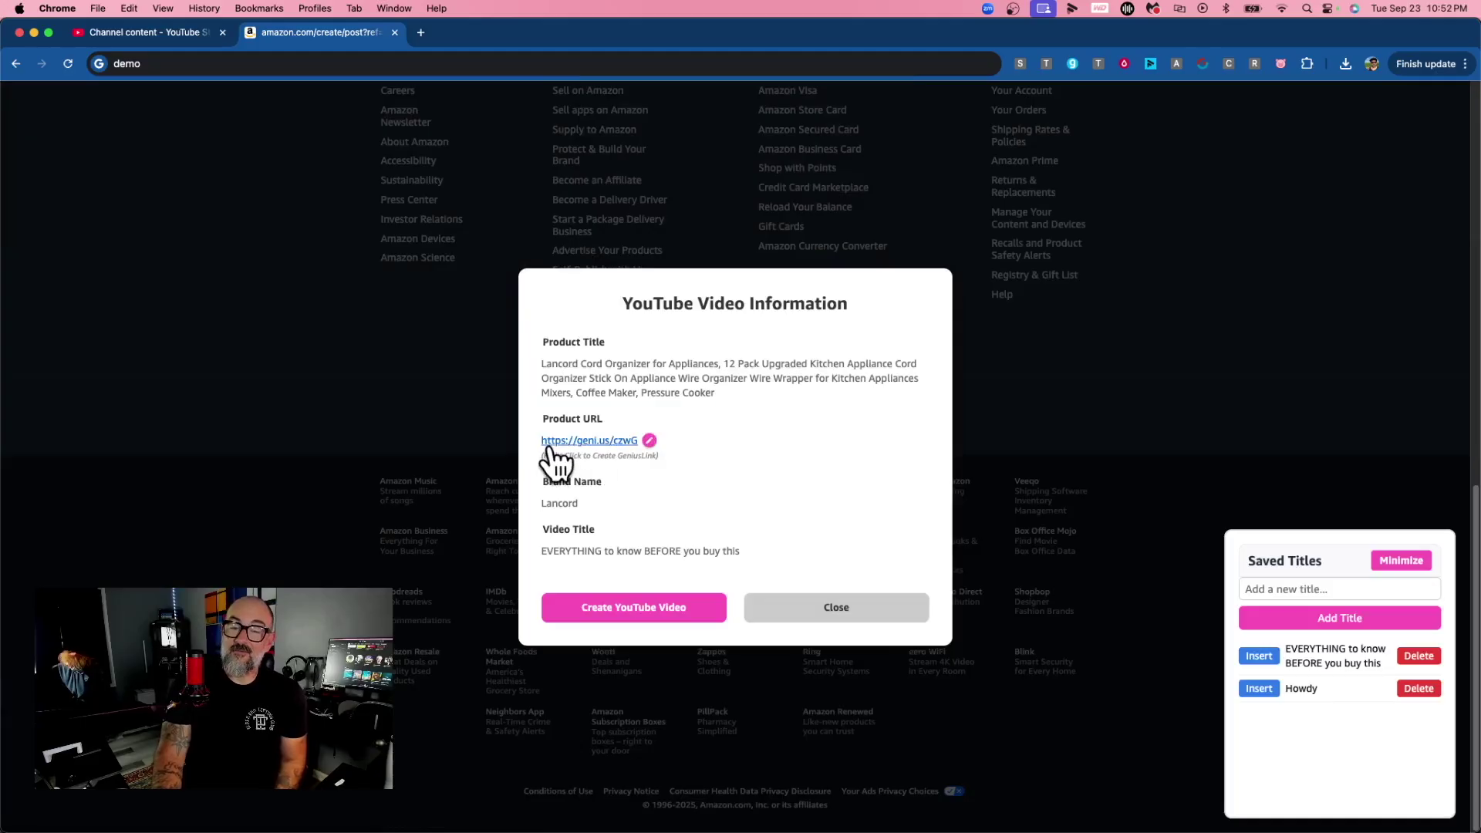
pyautogui.click(649, 442)
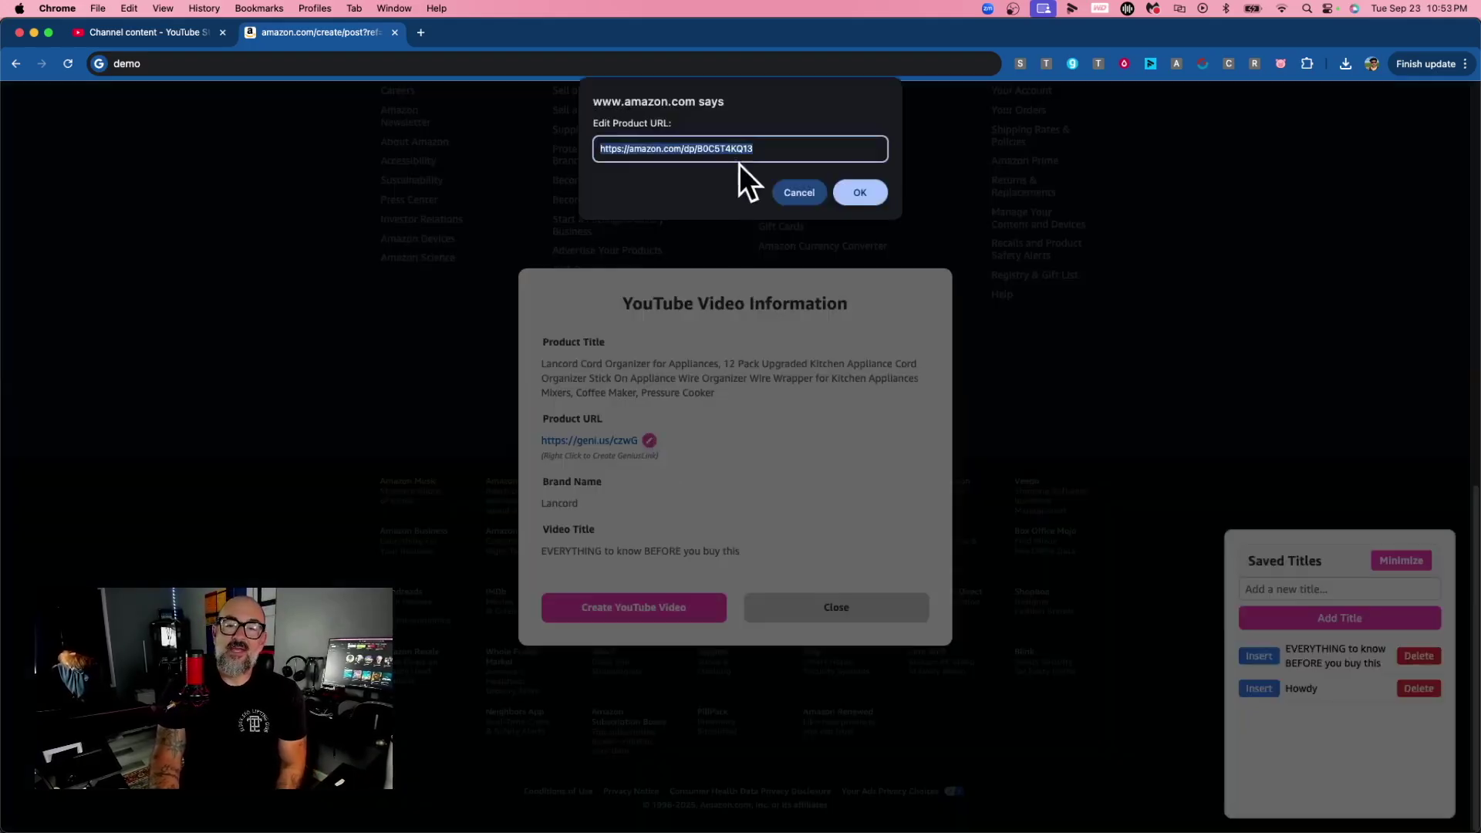
pyautogui.click(808, 192)
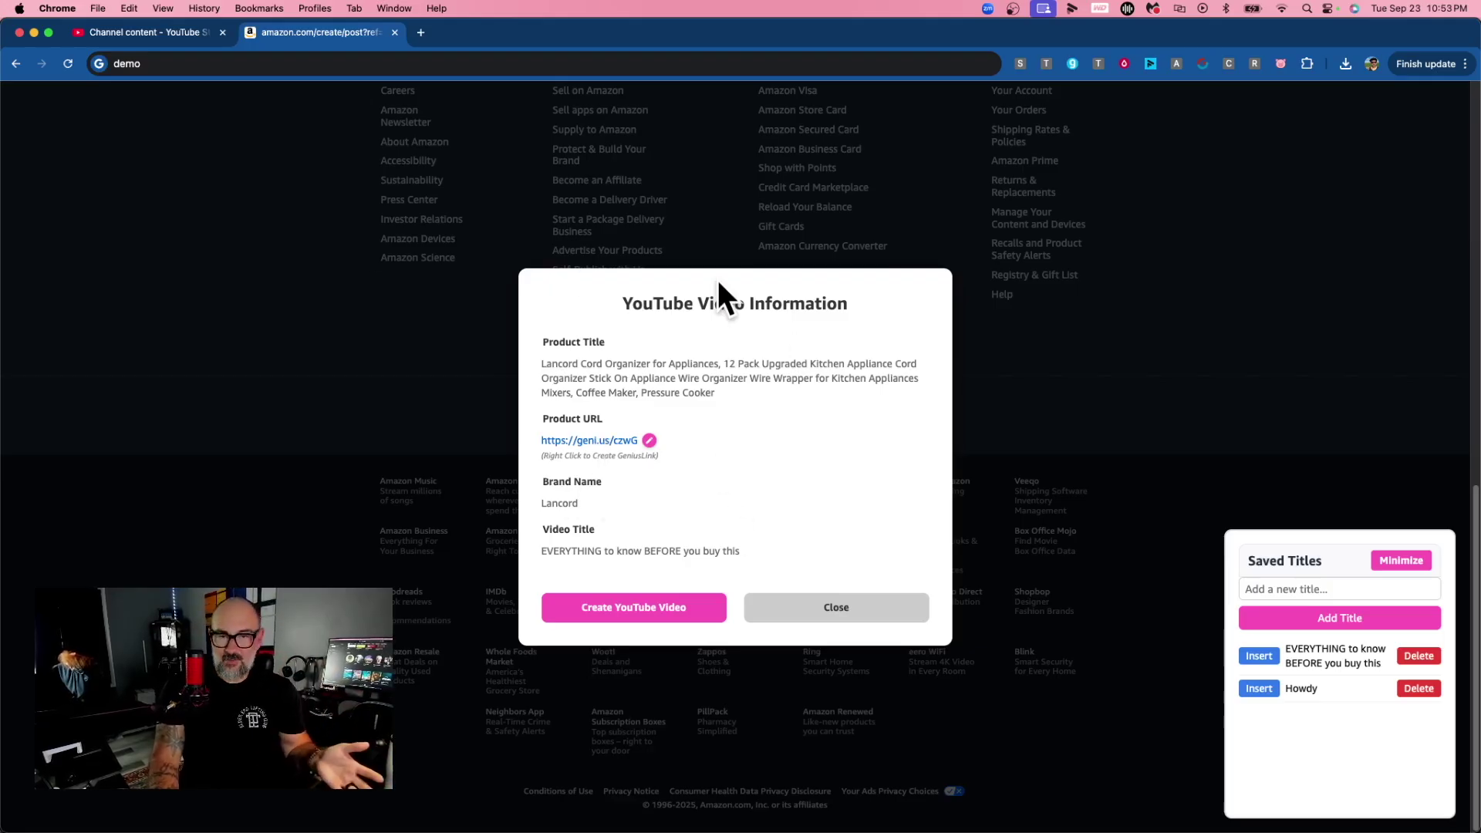
pyautogui.click(627, 609)
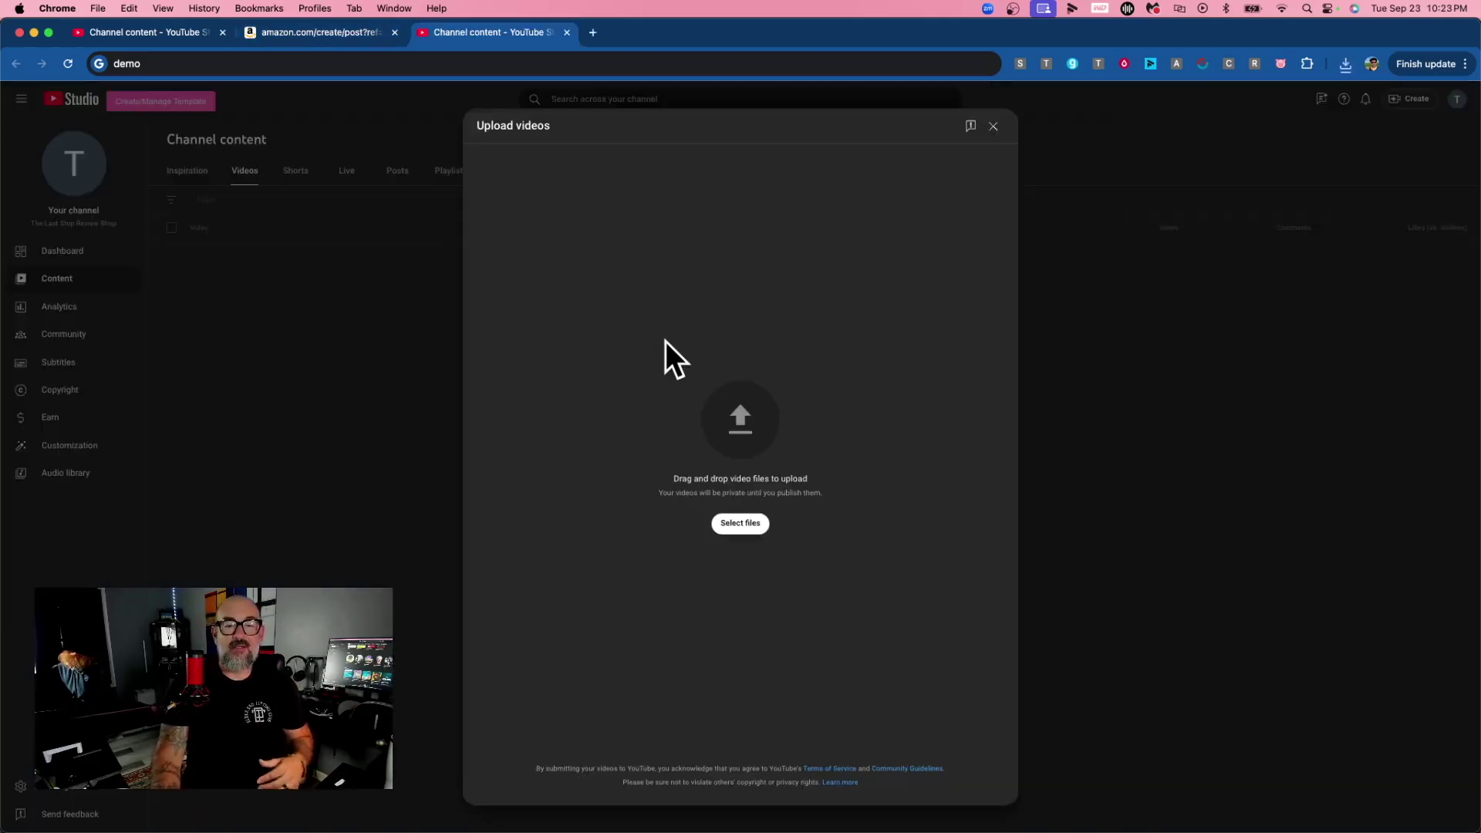
pyautogui.click(741, 524)
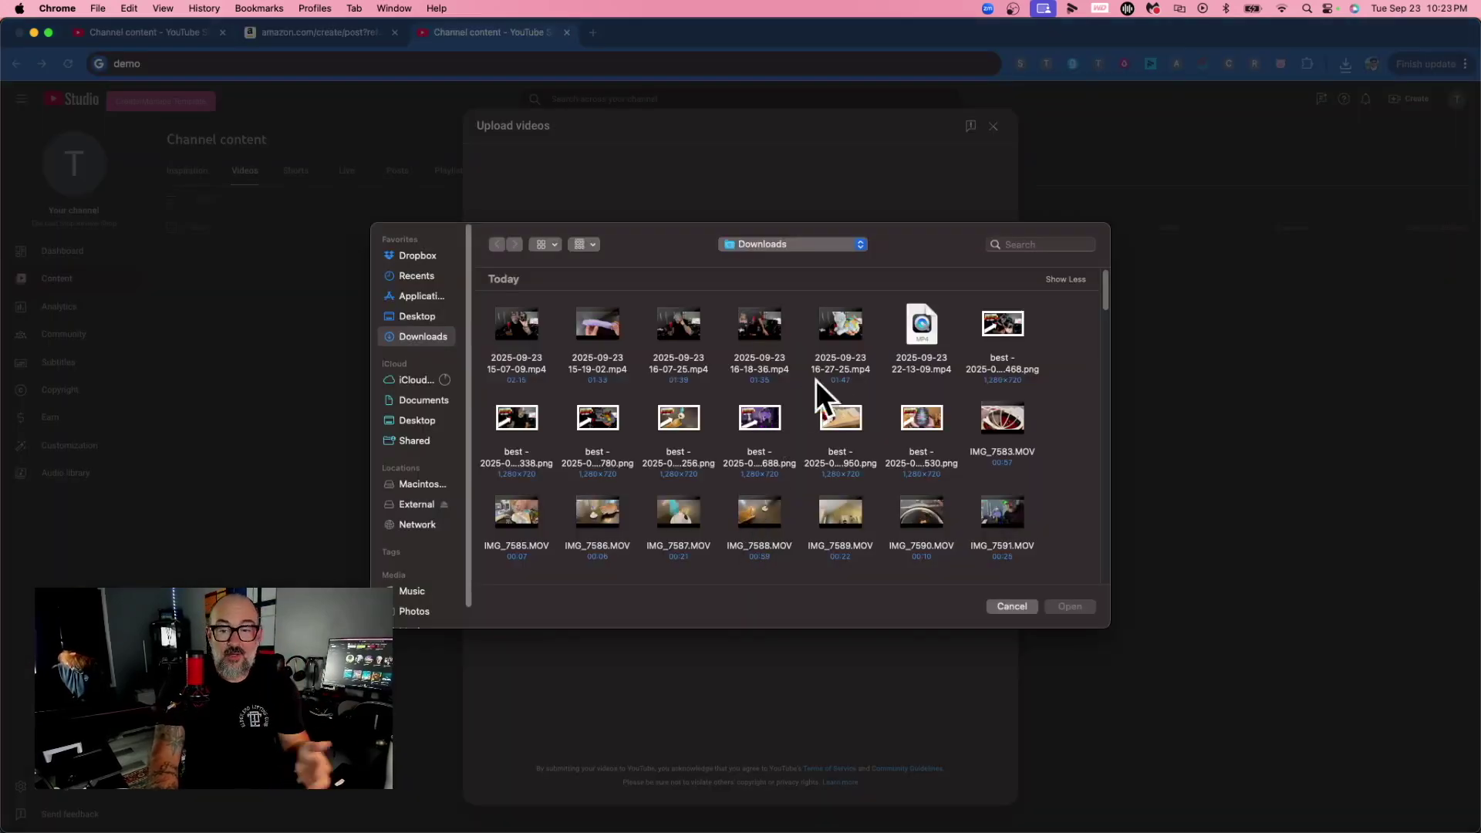
pyautogui.doubleClick(838, 353)
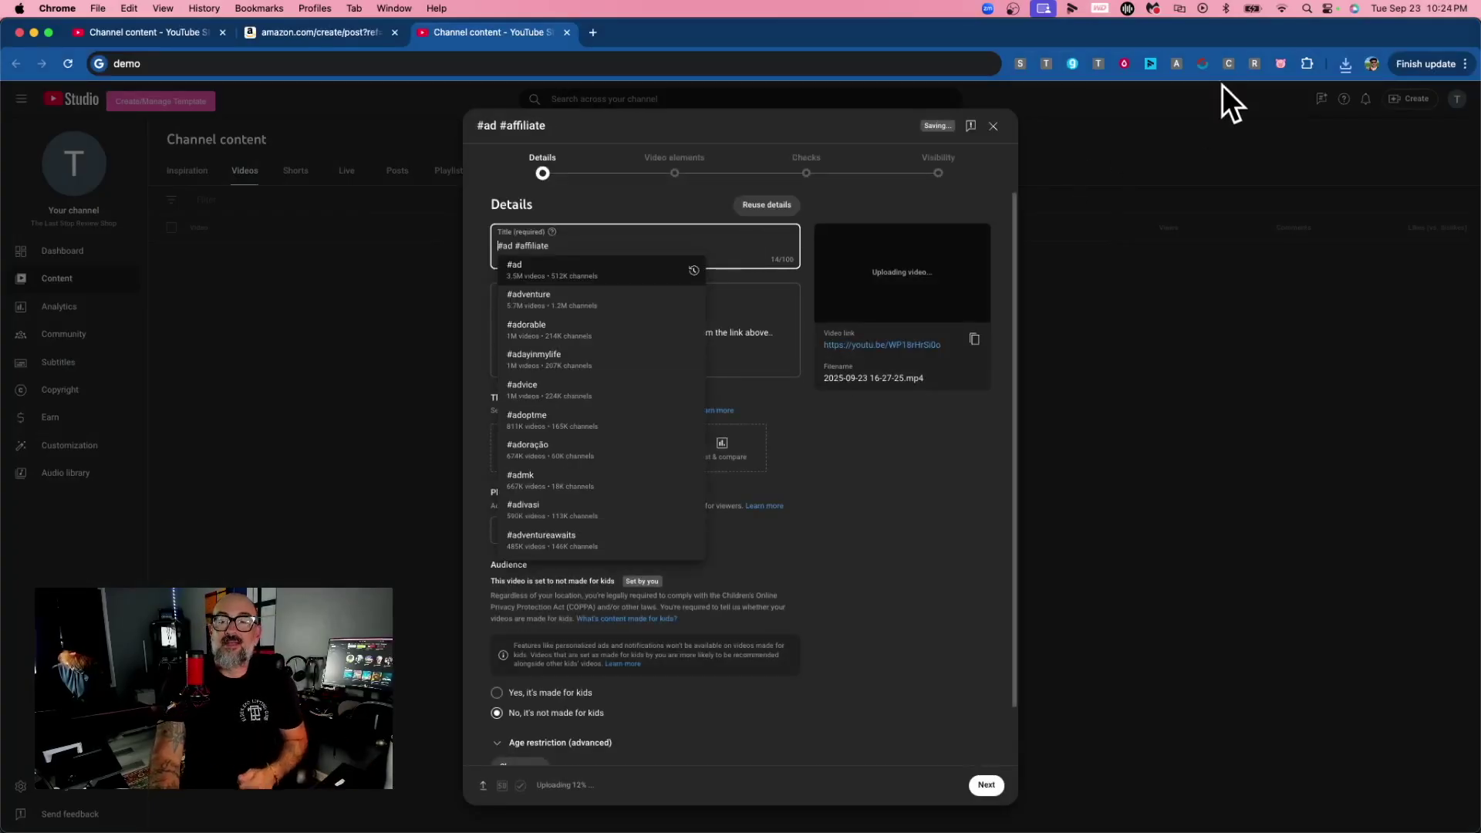
# Fill the uploading video's title and description using the Oink extension's Update Video function.
pyautogui.click(1282, 64)
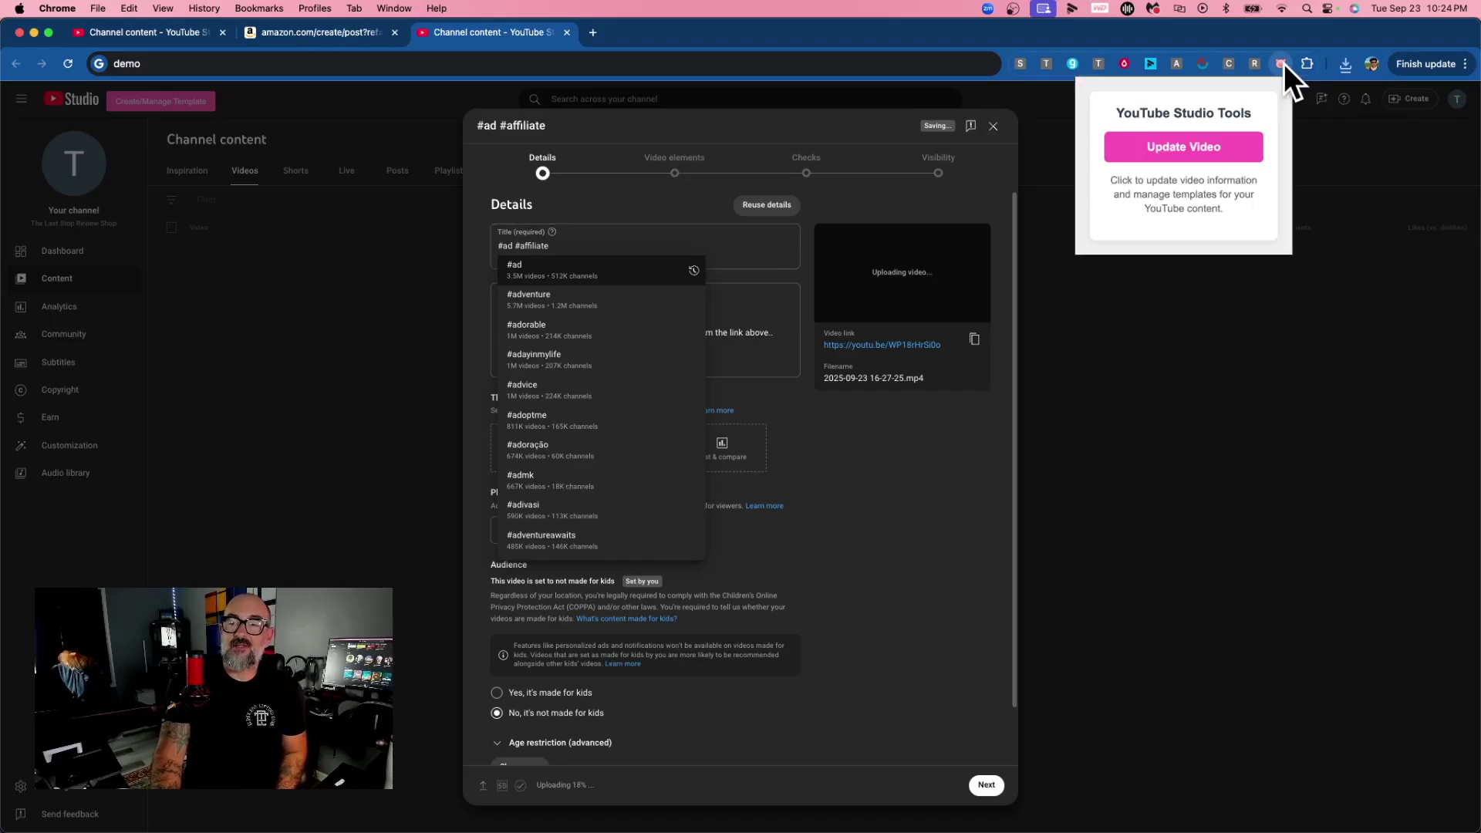
pyautogui.click(1225, 148)
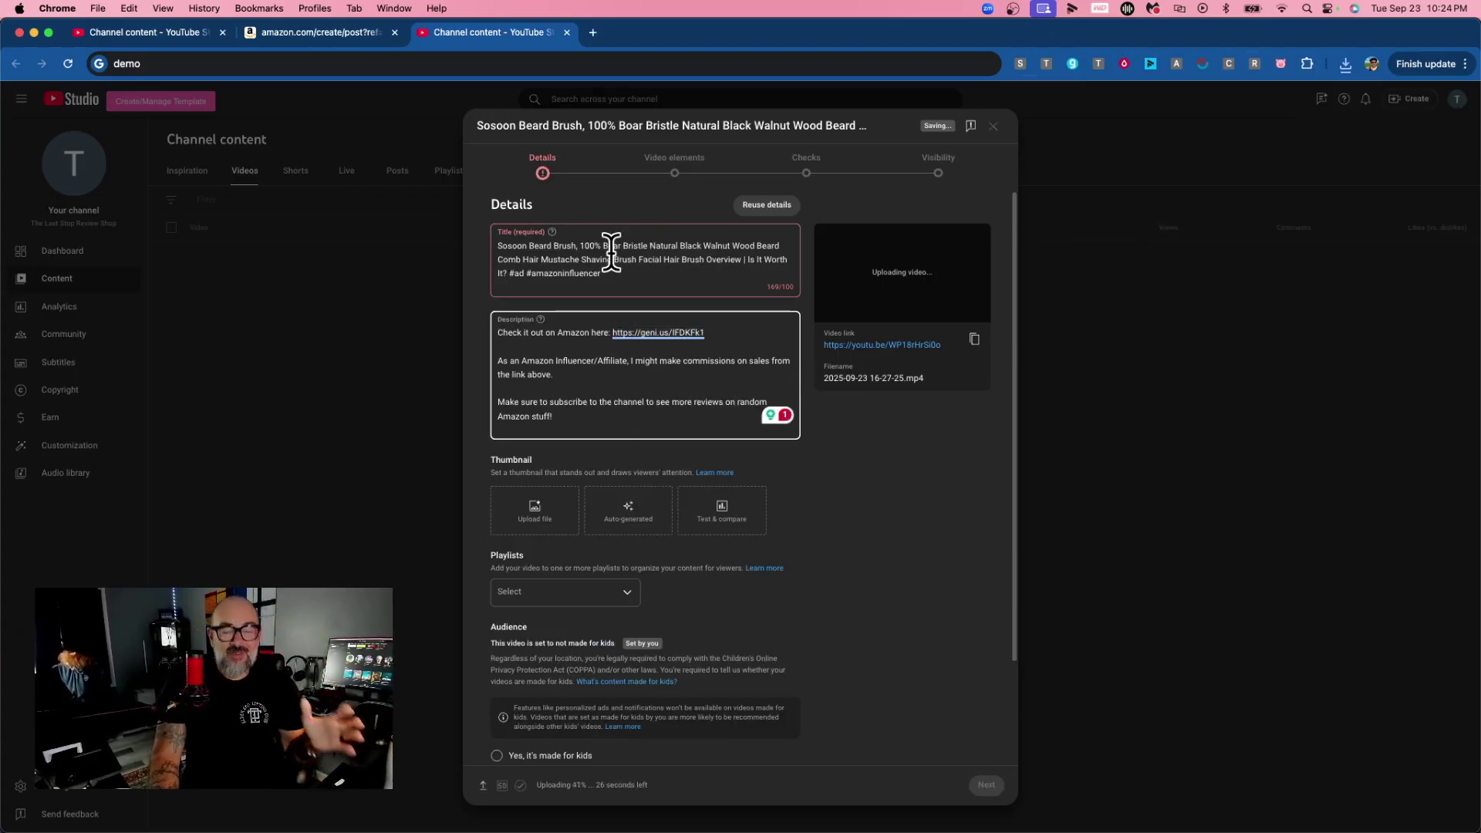
# Shorten the video title to "Sosoon Beard Brush,Overview | Is It Worth It? #ad #amazoninfluencer".
pyautogui.click(576, 260)
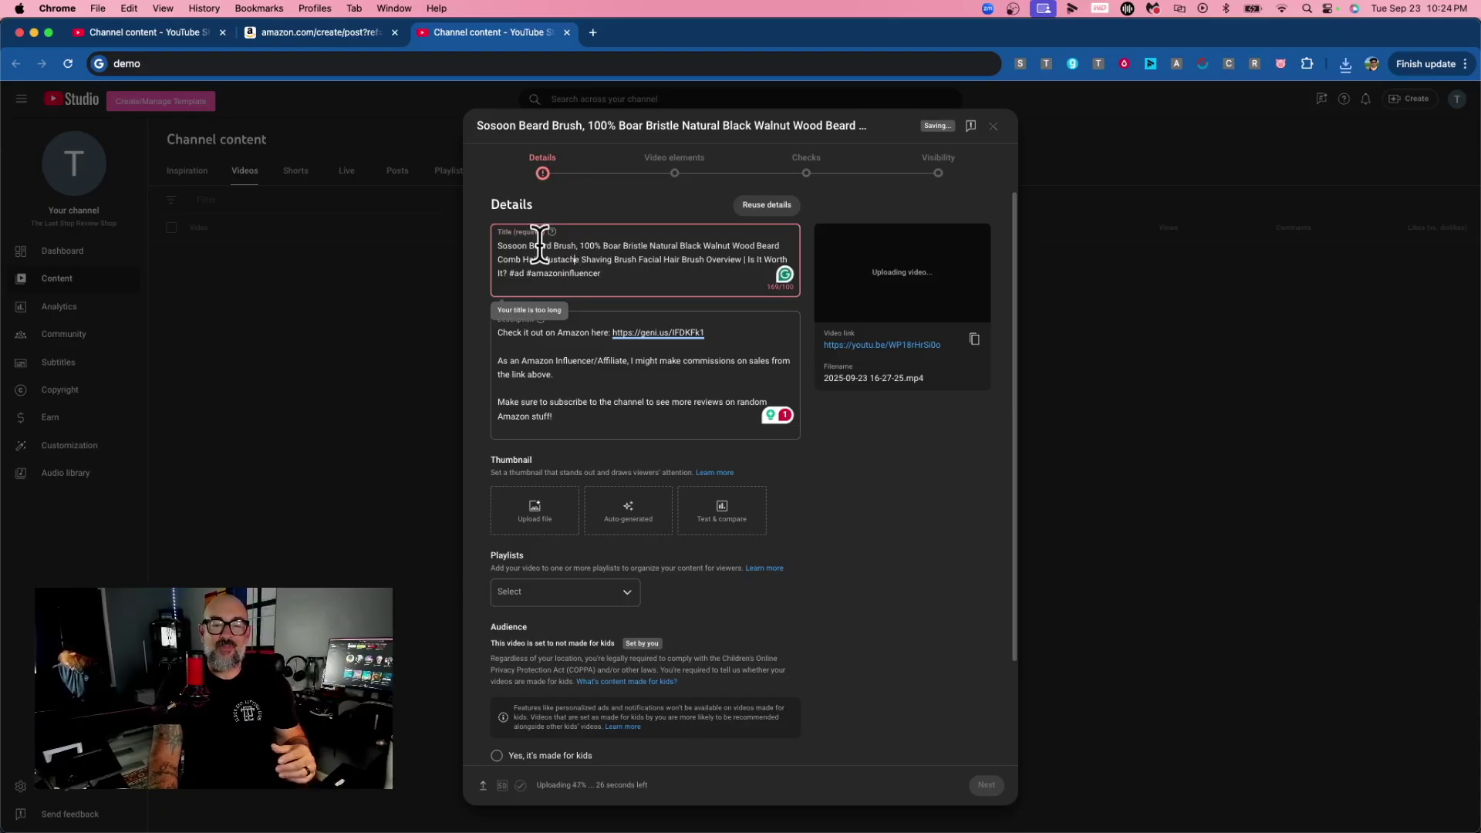
pyautogui.moveTo(579, 246); pyautogui.dragTo(705, 253)
pyautogui.press('BackSpace')
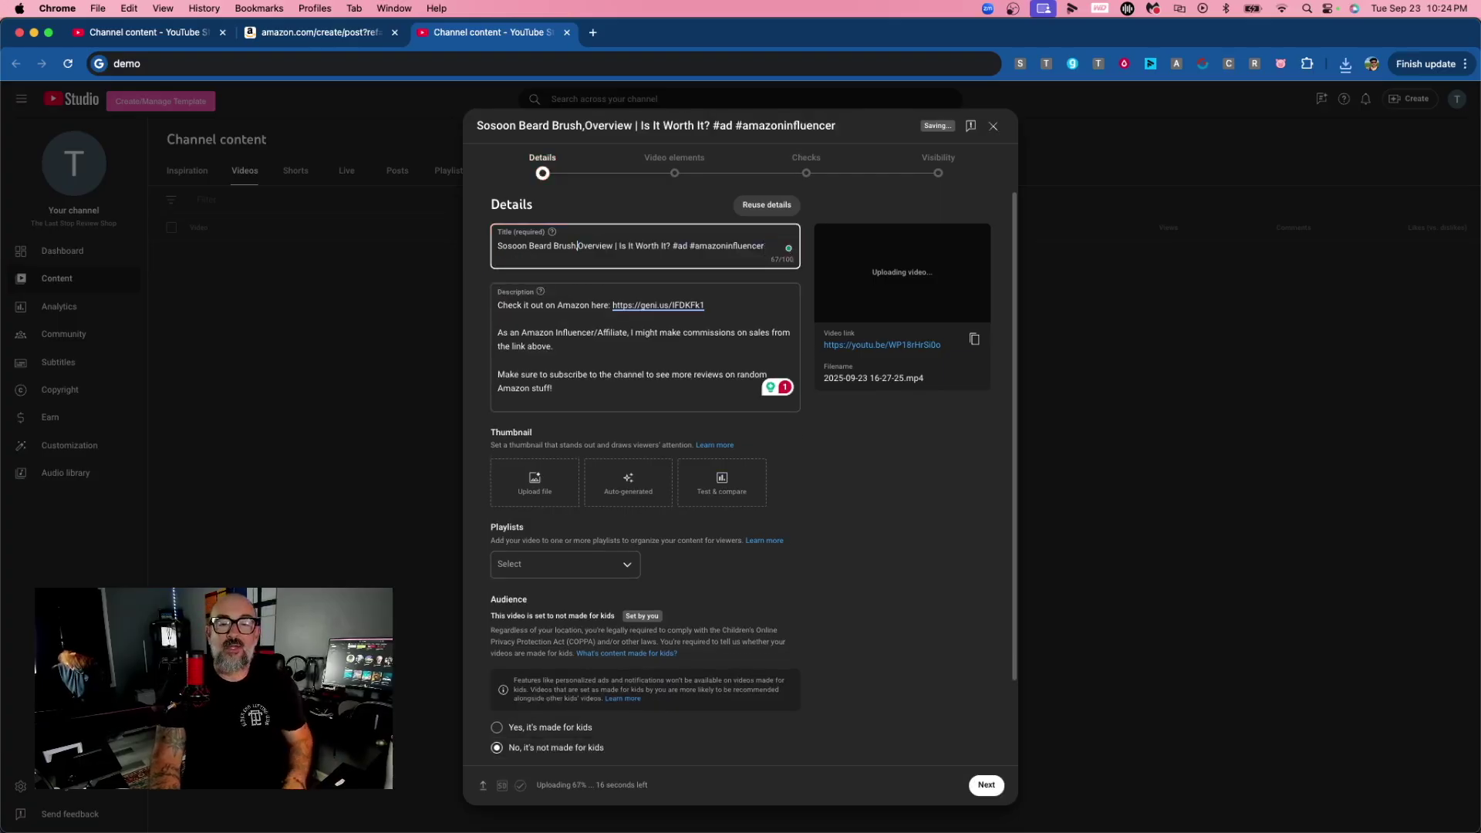
# Replace the comma in the video title so it reads "Sosoon Beard Brush Overview | Is It Worth It? #ad #amazoninfluencer".
pyautogui.press('BackSpace')
pyautogui.write('nb')
pyautogui.press('BackSpace')
pyautogui.press('BackSpace')
pyautogui.click(668, 347)
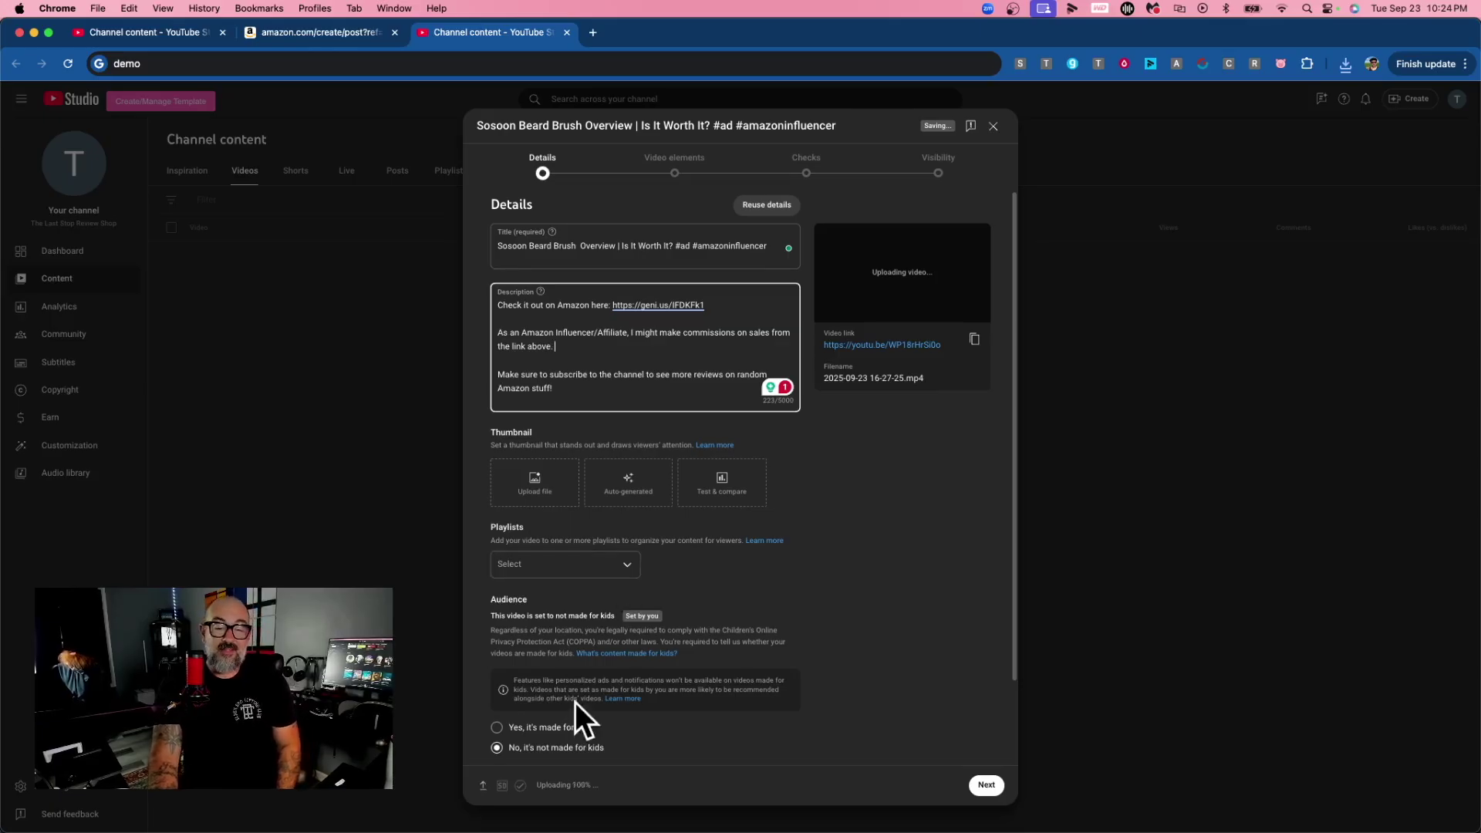
# Expand the additional video details and declare that the video contains paid promotion.
pyautogui.scroll(-2, 576, 706)
pyautogui.click(516, 706)
pyautogui.scroll(-5, 608, 619)
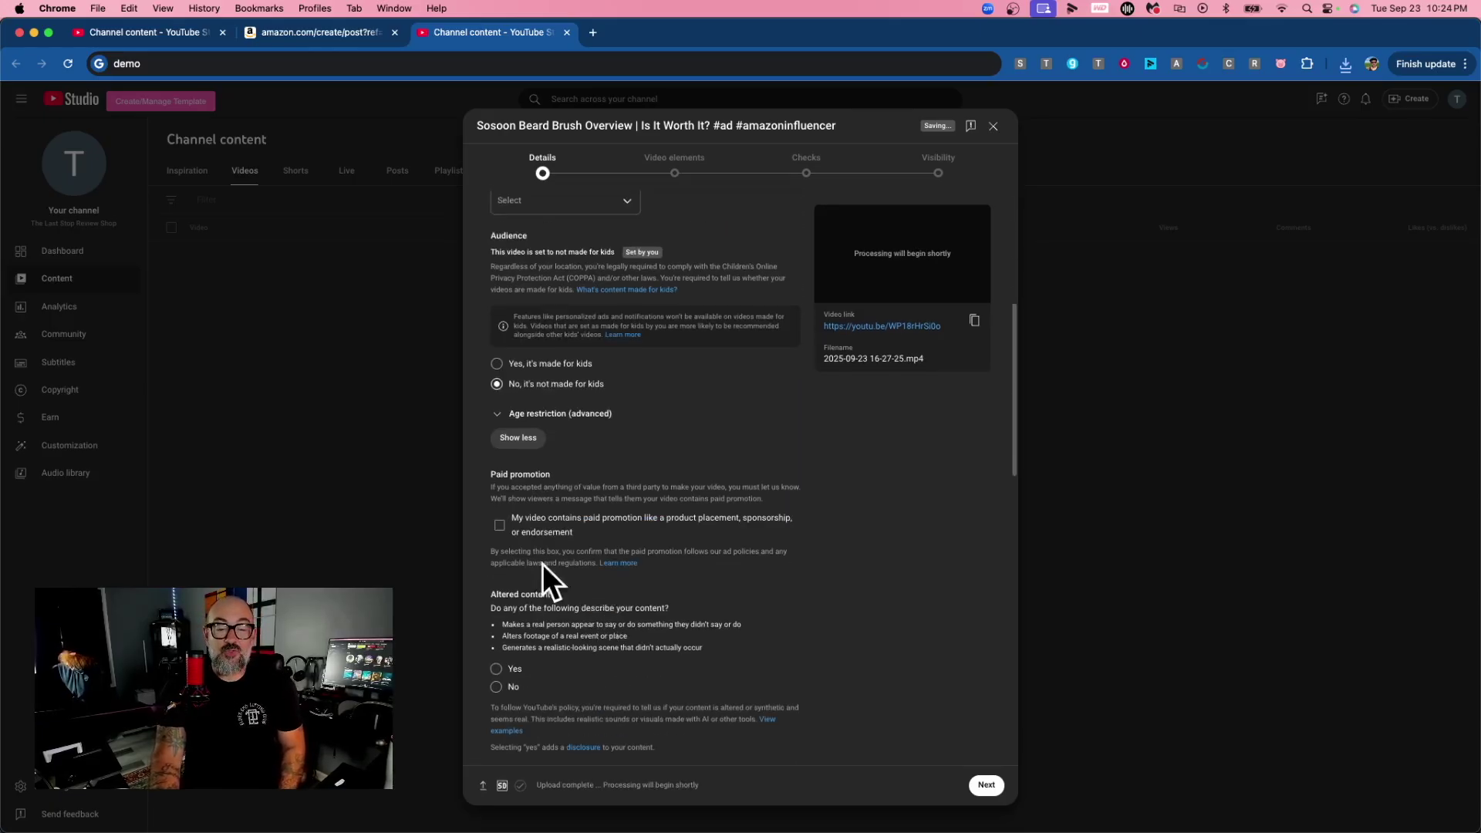
pyautogui.click(500, 526)
pyautogui.scroll(7, 780, 527)
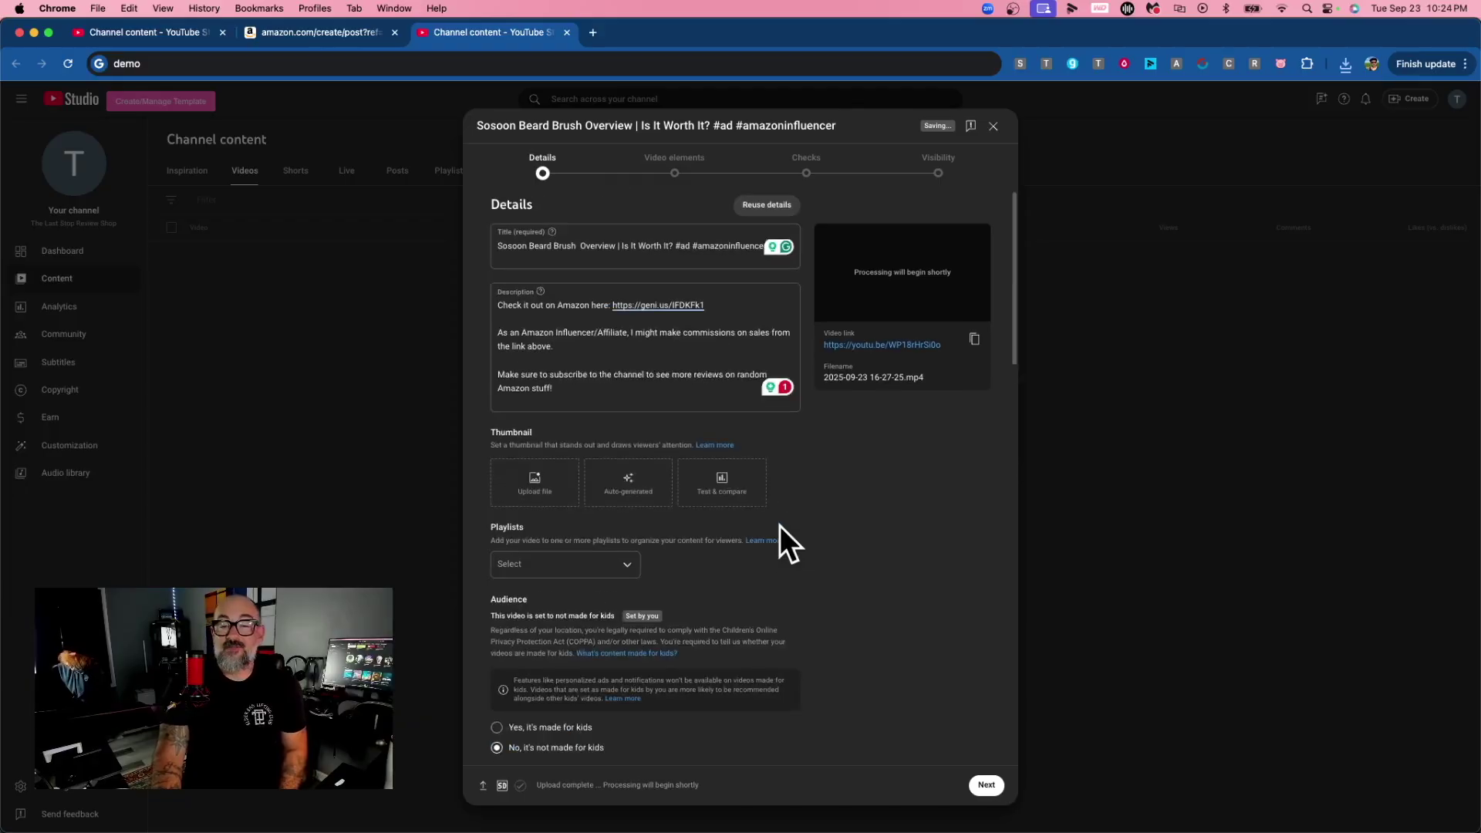
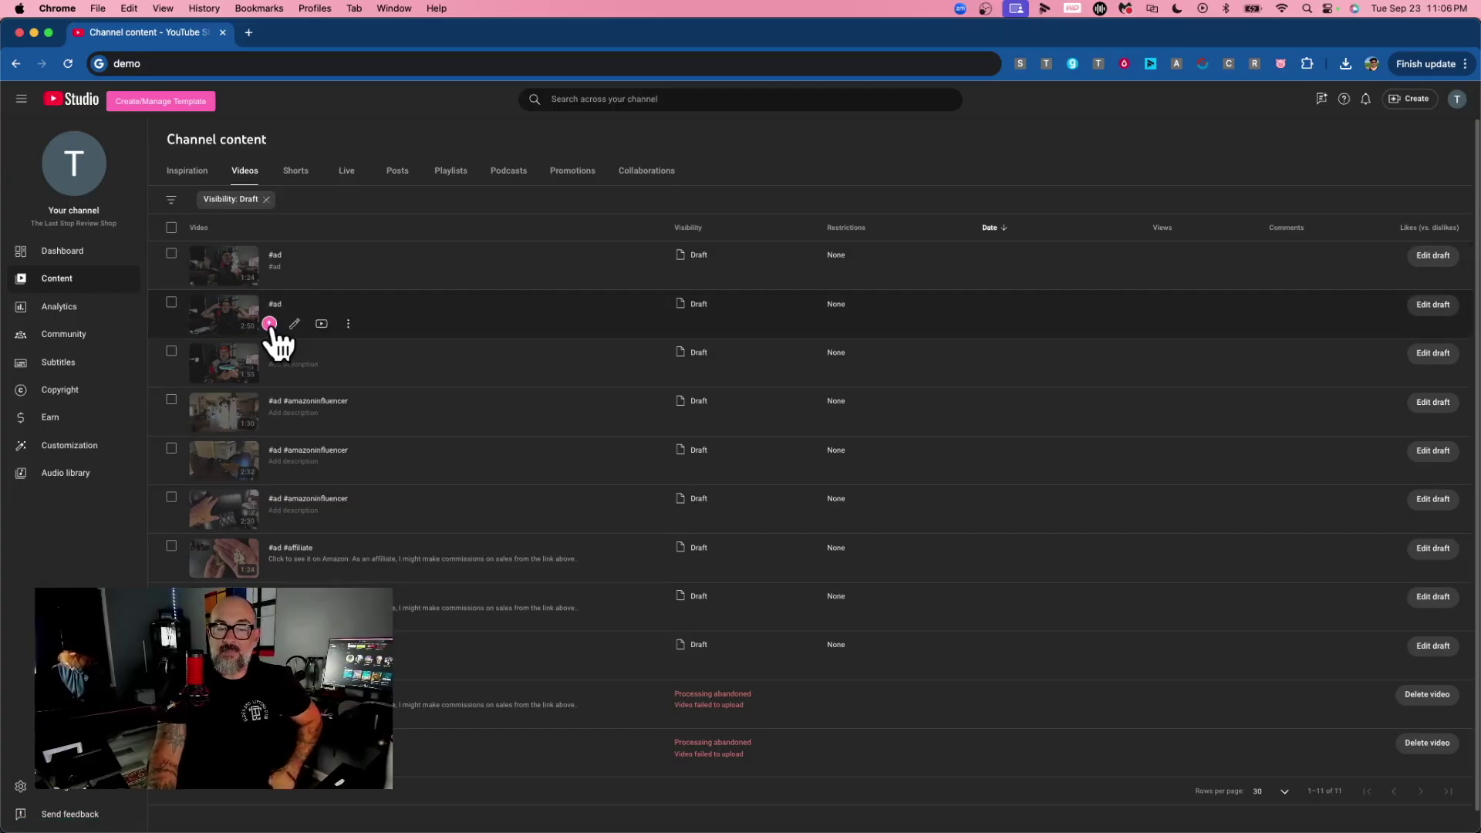
# View the first draft's thumbnail in a separate tab to identify its product, and return to the draft list.
pyautogui.rightClick(216, 264)
pyautogui.click(243, 272)
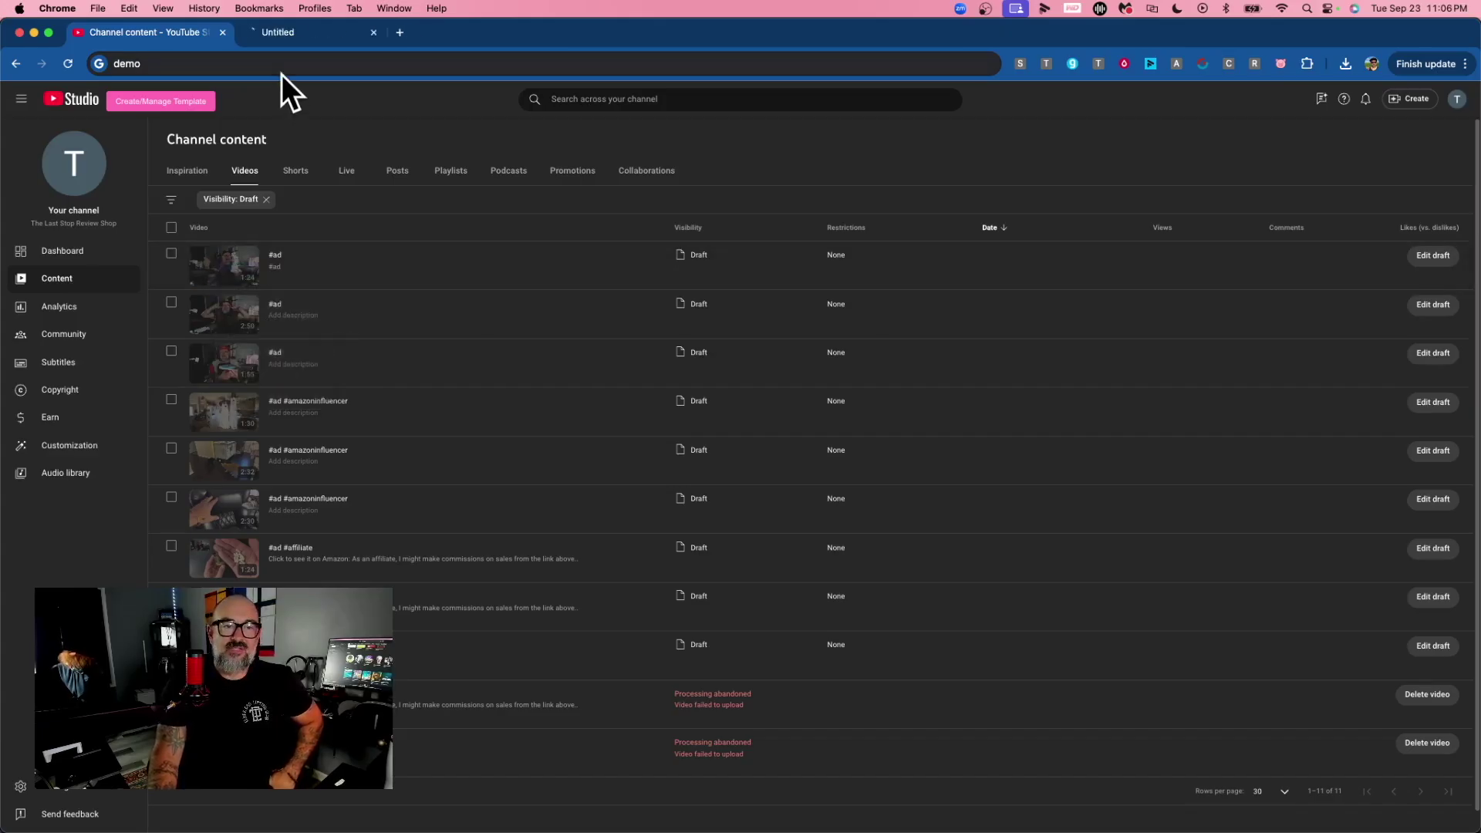
pyautogui.click(318, 30)
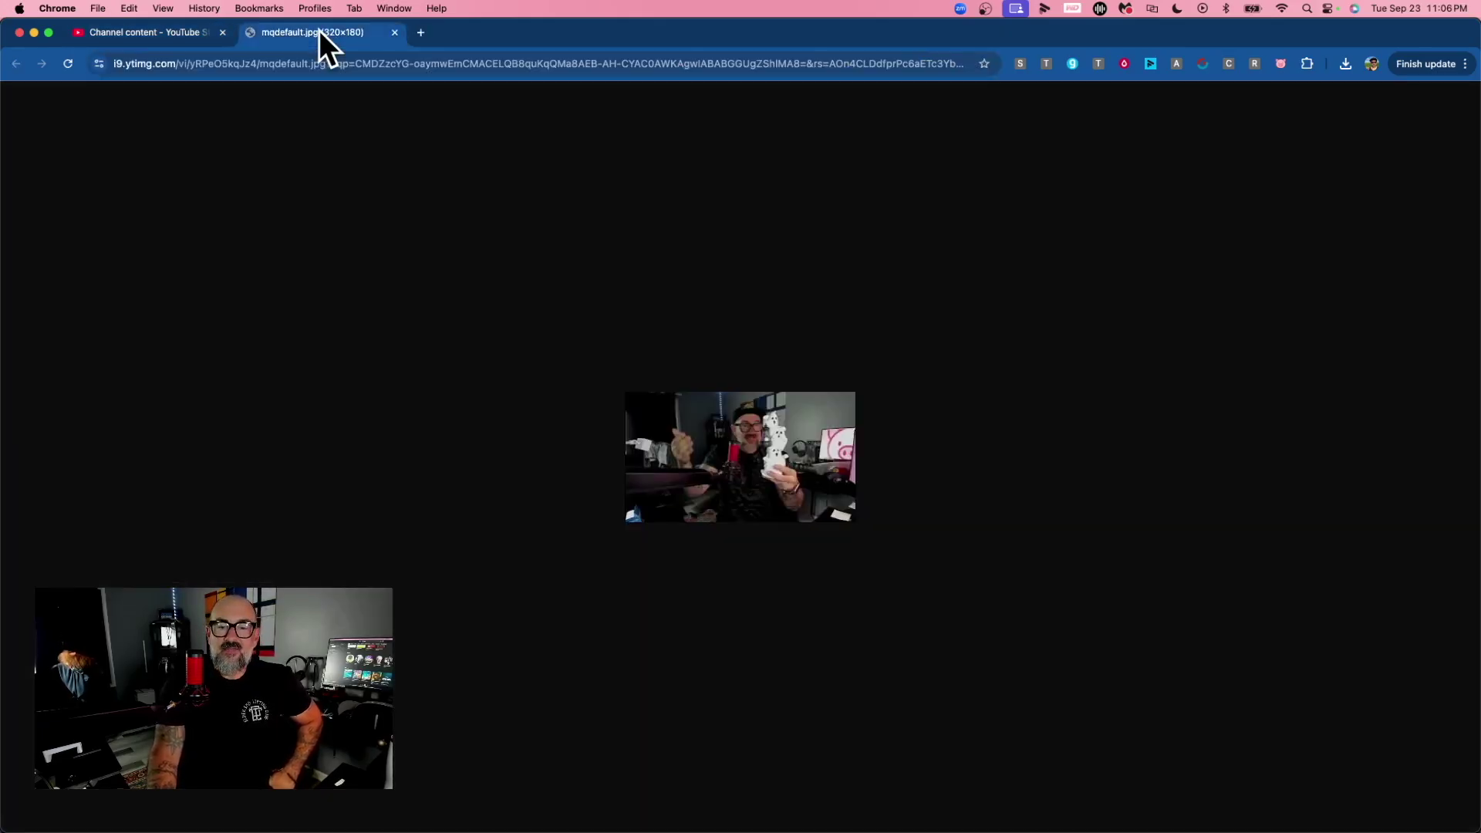
pyautogui.click(394, 32)
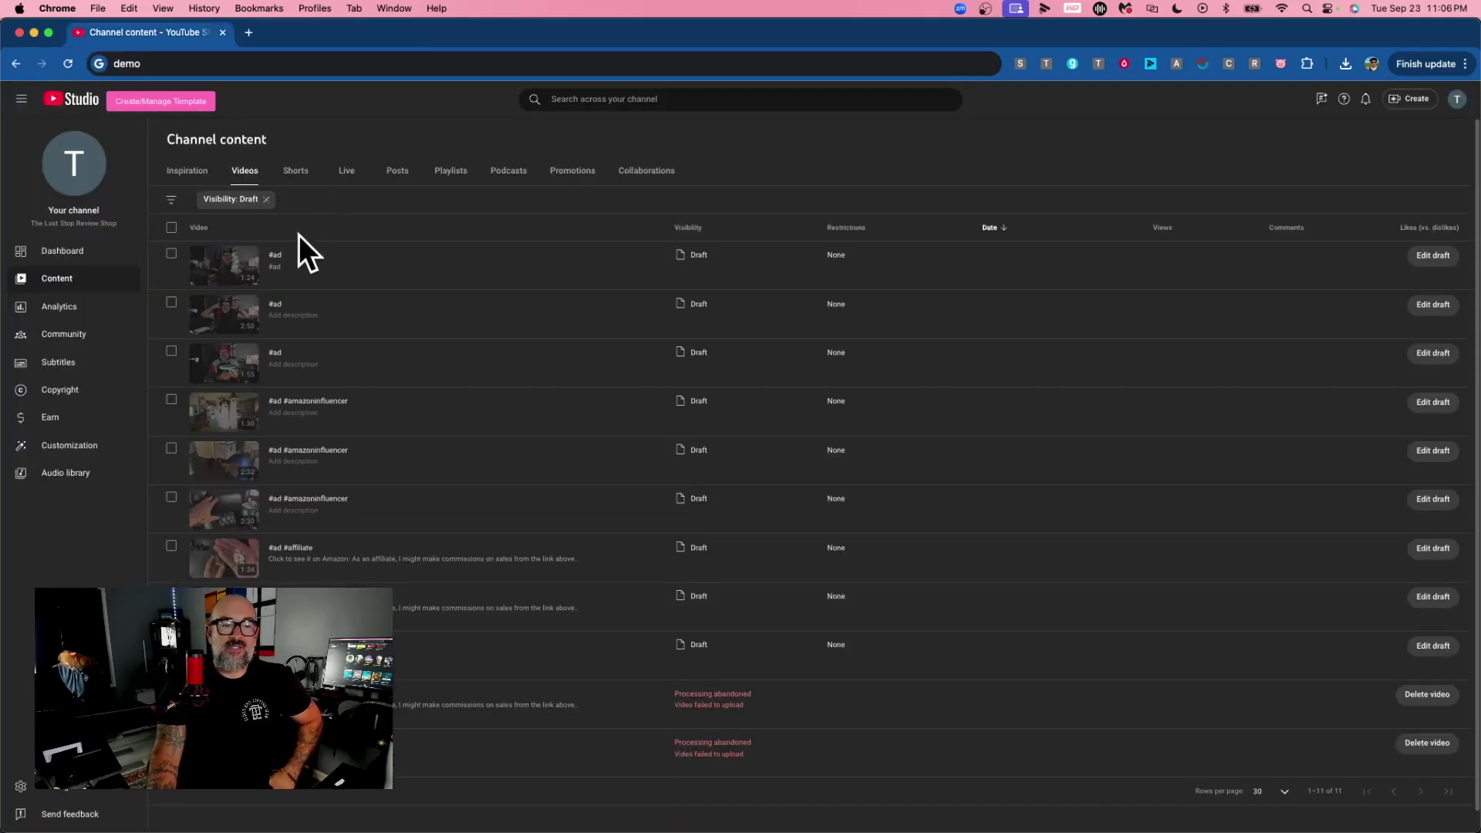
# Open Oink's matching videos for the first draft, browse the results, and narrow them with the search "ghost".
pyautogui.click(269, 275)
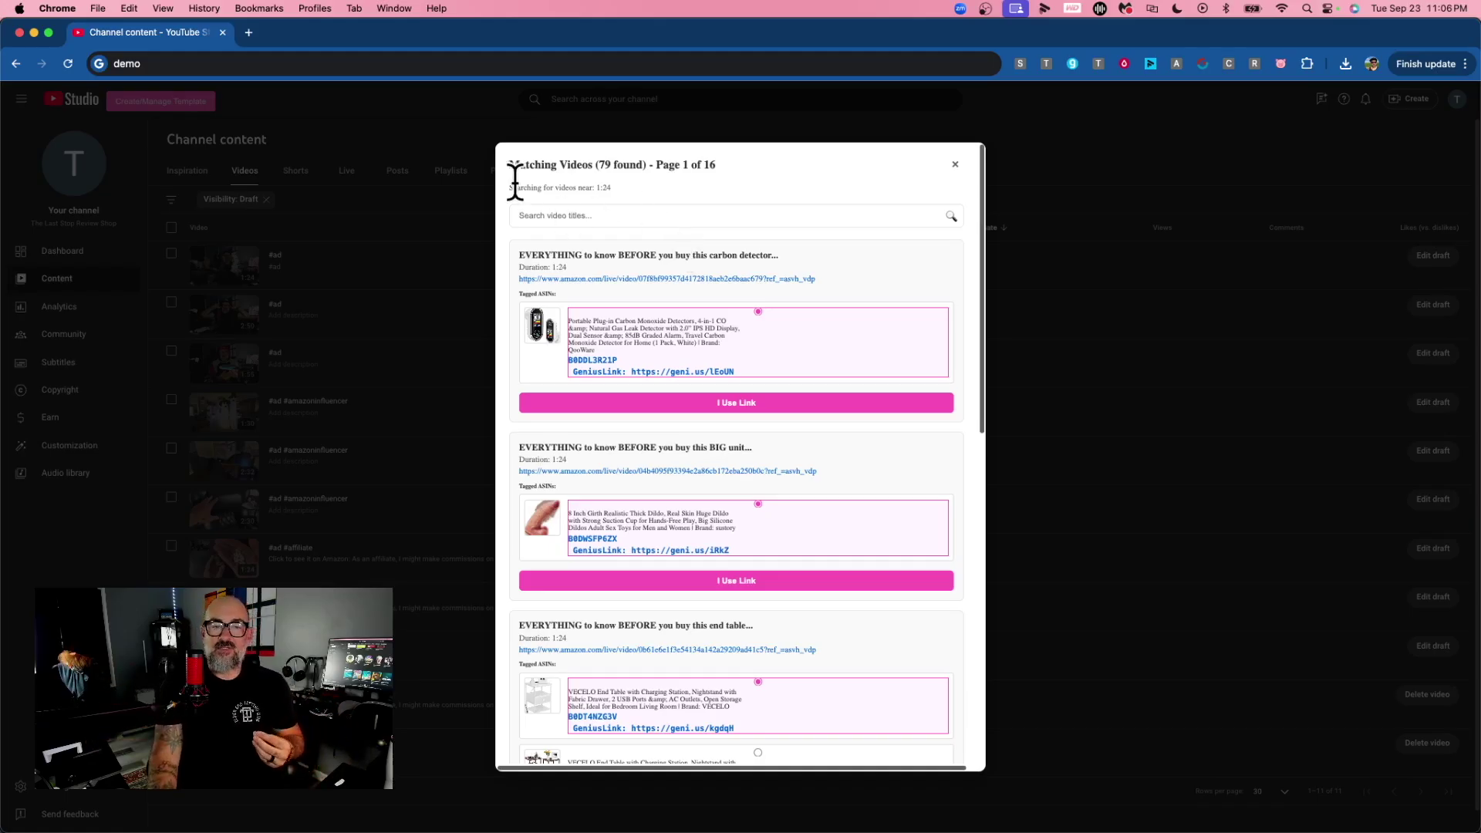
pyautogui.moveTo(510, 187); pyautogui.dragTo(610, 186)
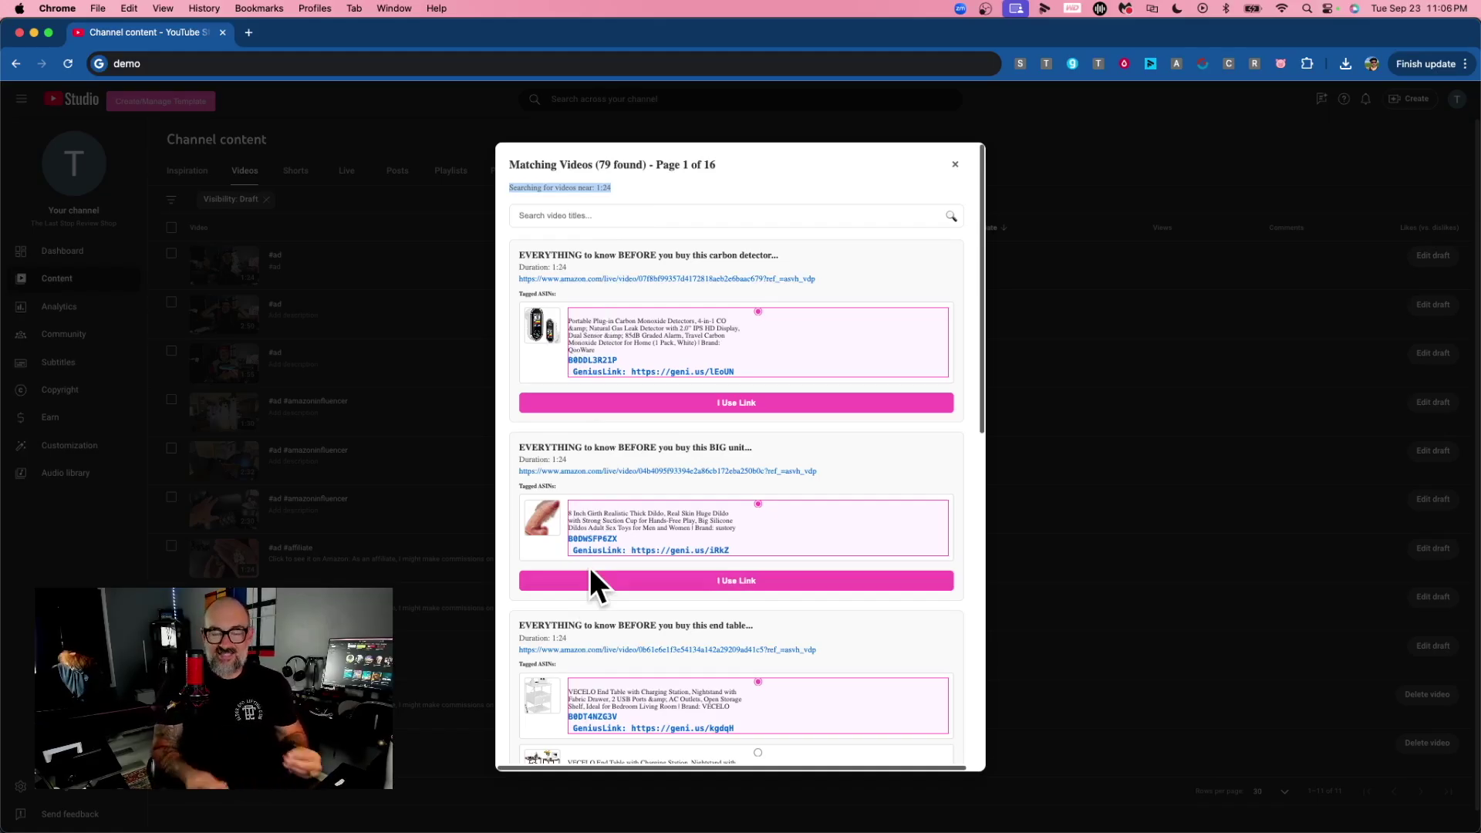
pyautogui.scroll(-7, 725, 525)
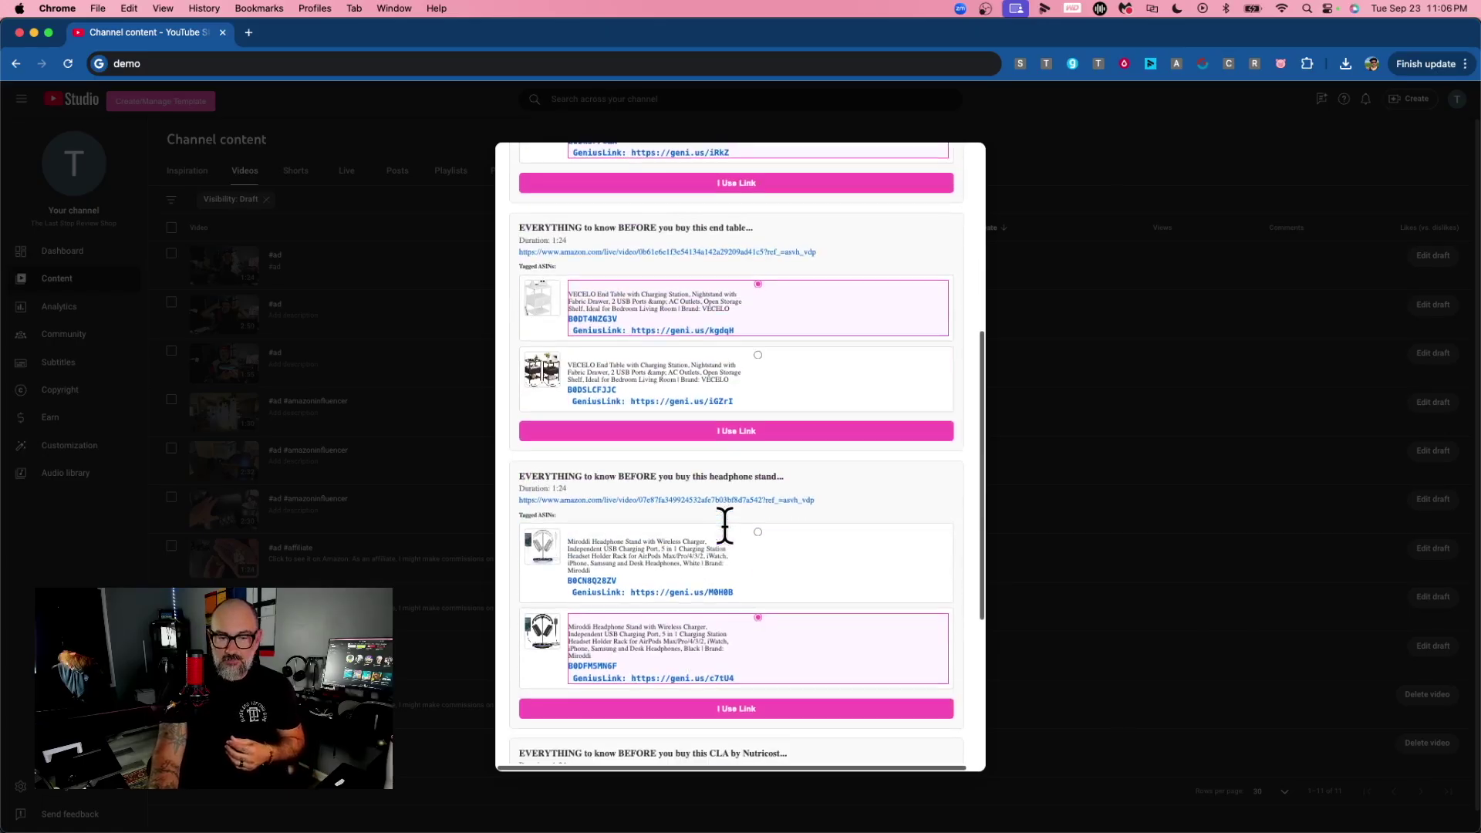
pyautogui.scroll(-2, 725, 524)
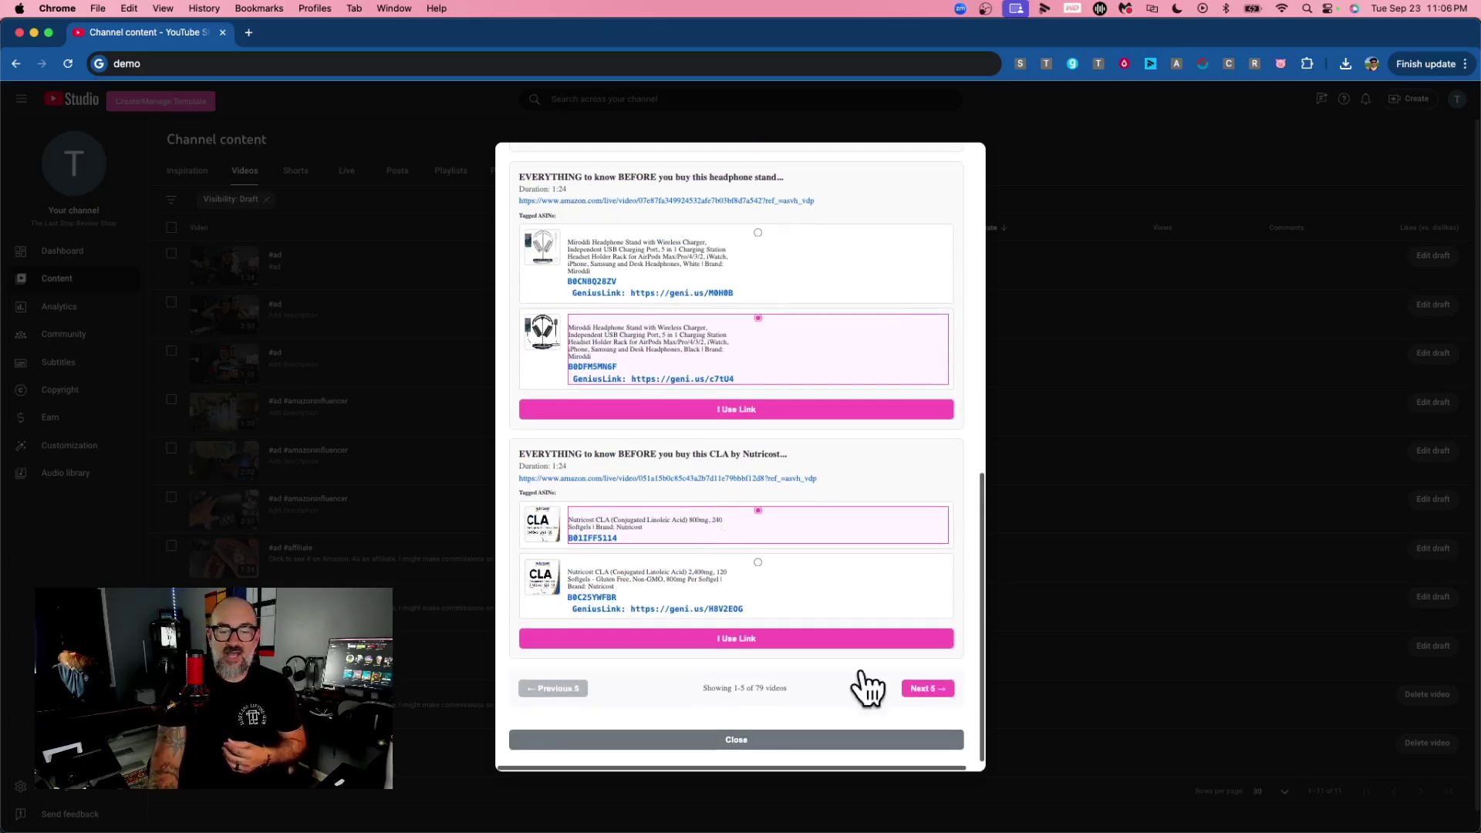
pyautogui.click(932, 689)
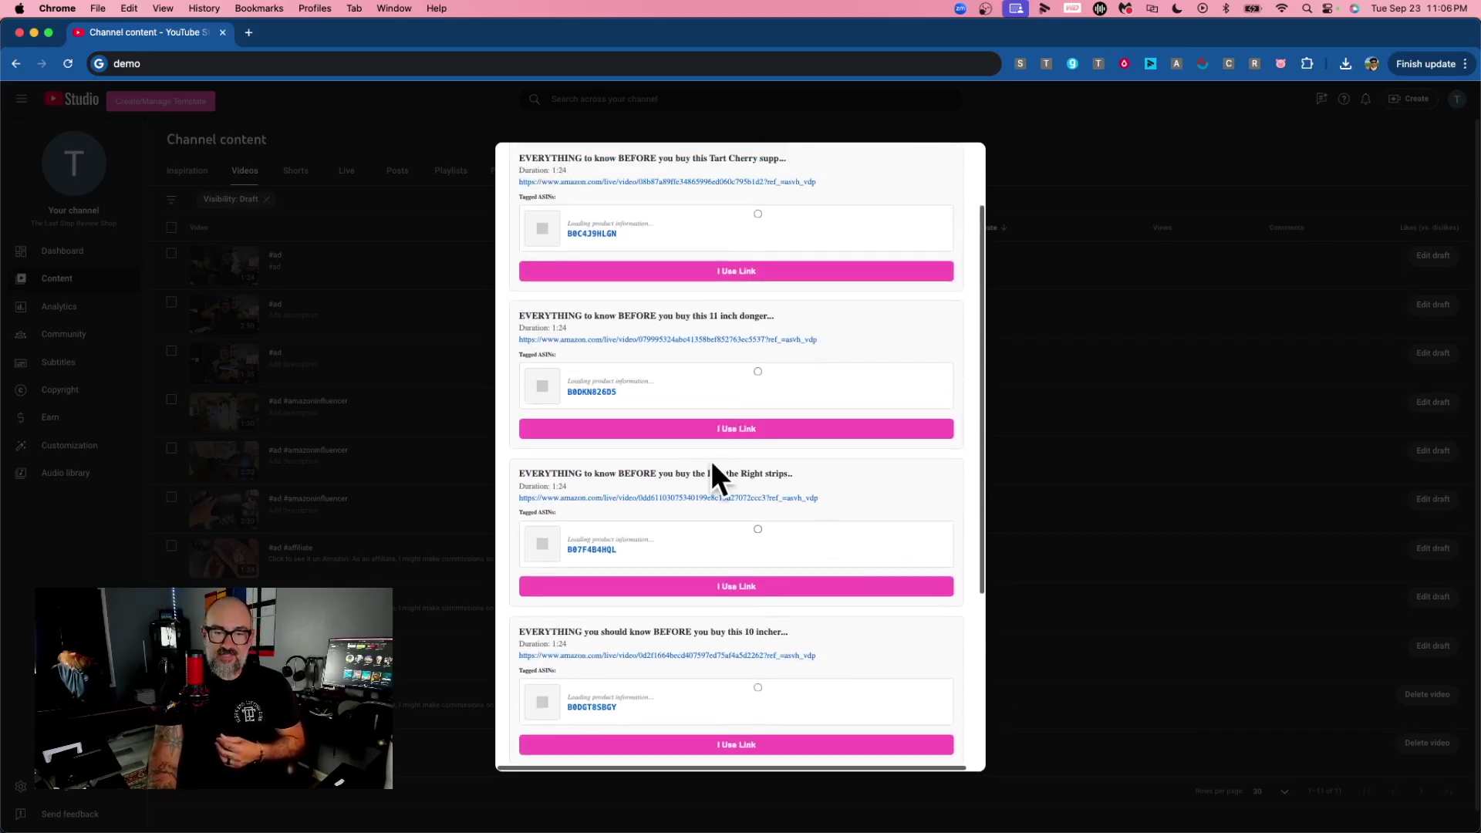
pyautogui.scroll(2, 711, 463)
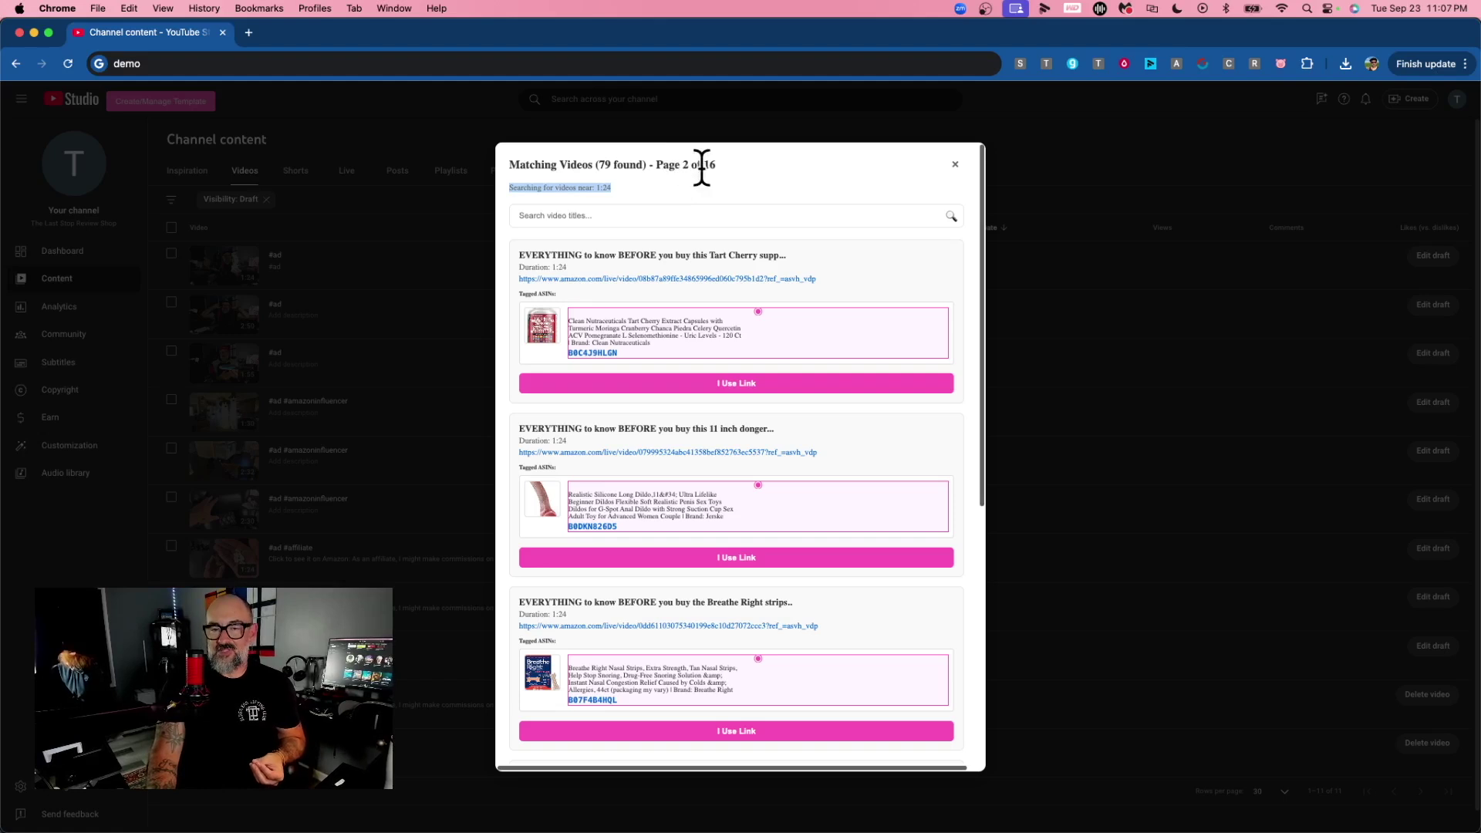
pyautogui.click(668, 223)
pyautogui.write('ghost')
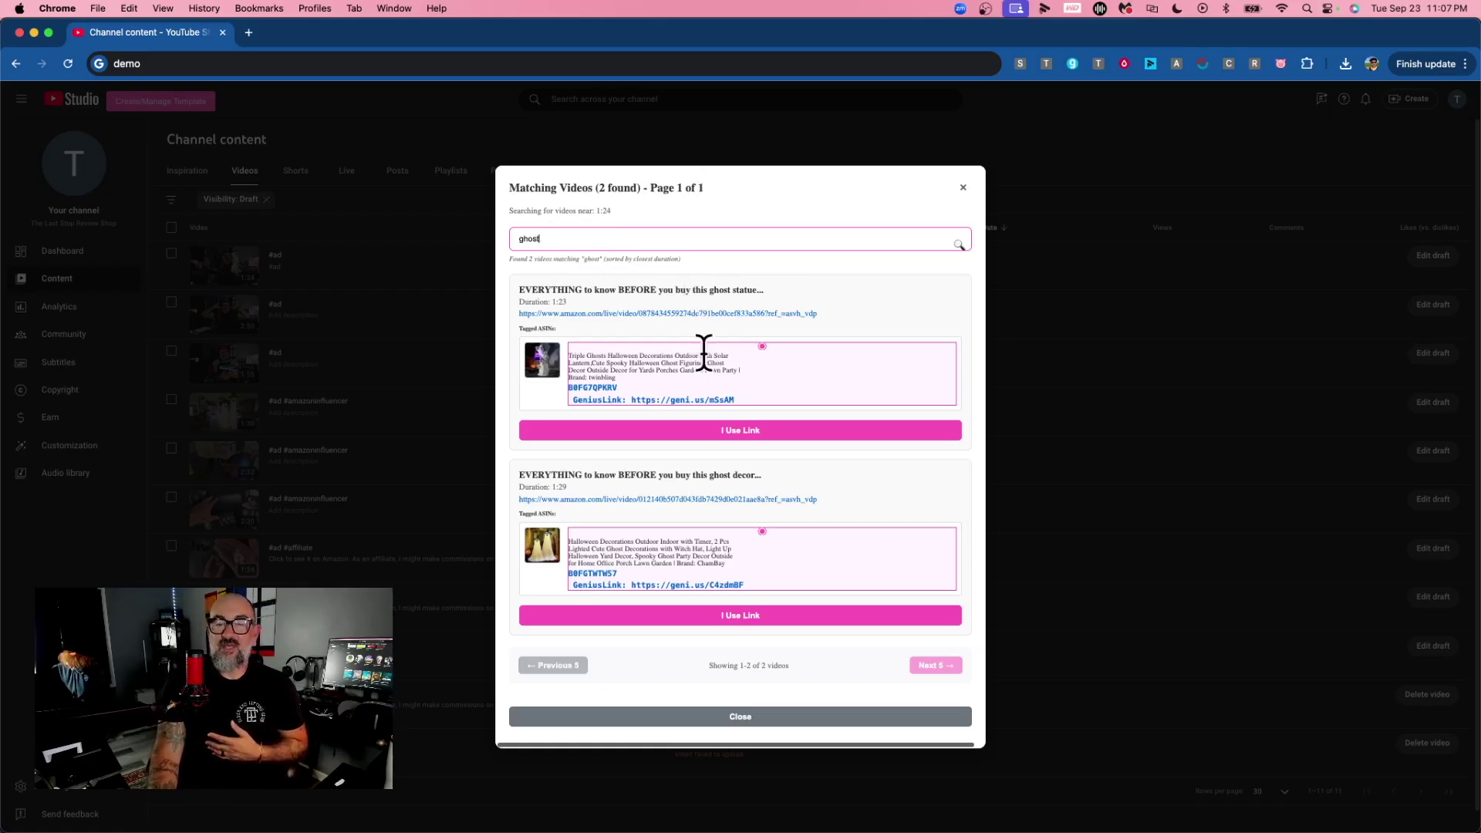
# Create a geni.us link from the ghost statue's ASIN and apply that matching video's link to the first draft.
pyautogui.rightClick(599, 388)
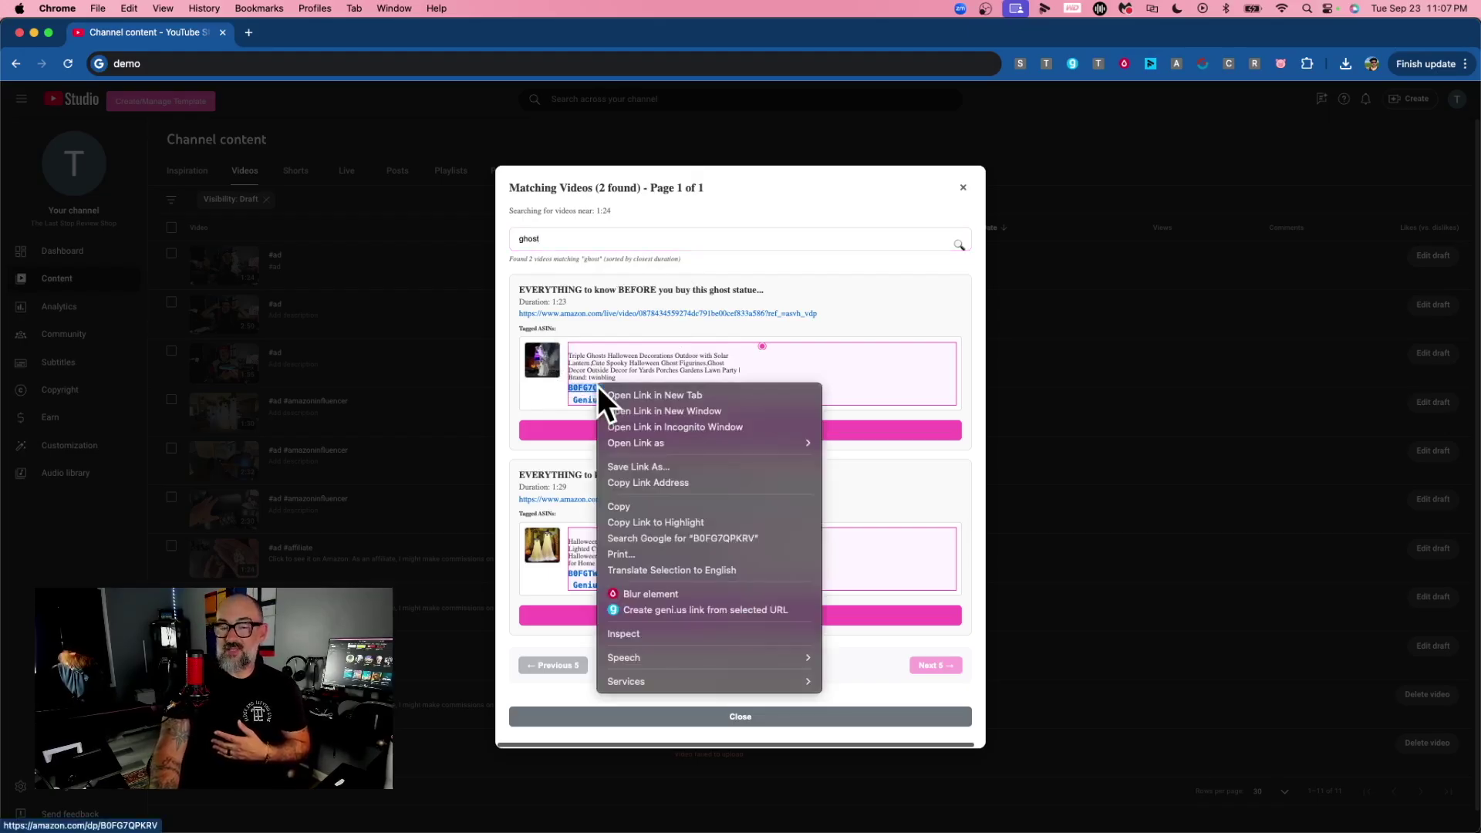
pyautogui.click(674, 610)
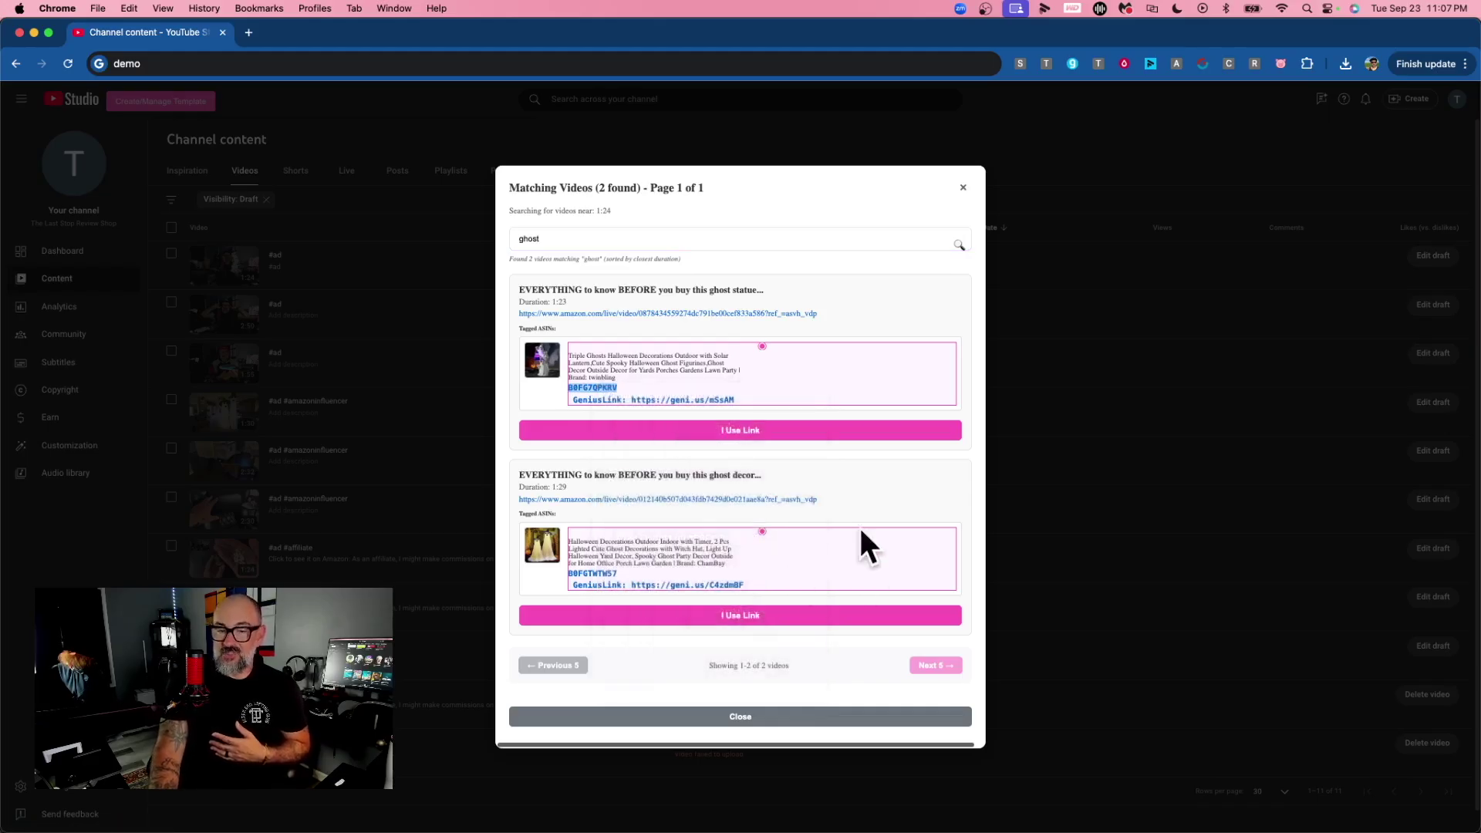
pyautogui.click(775, 429)
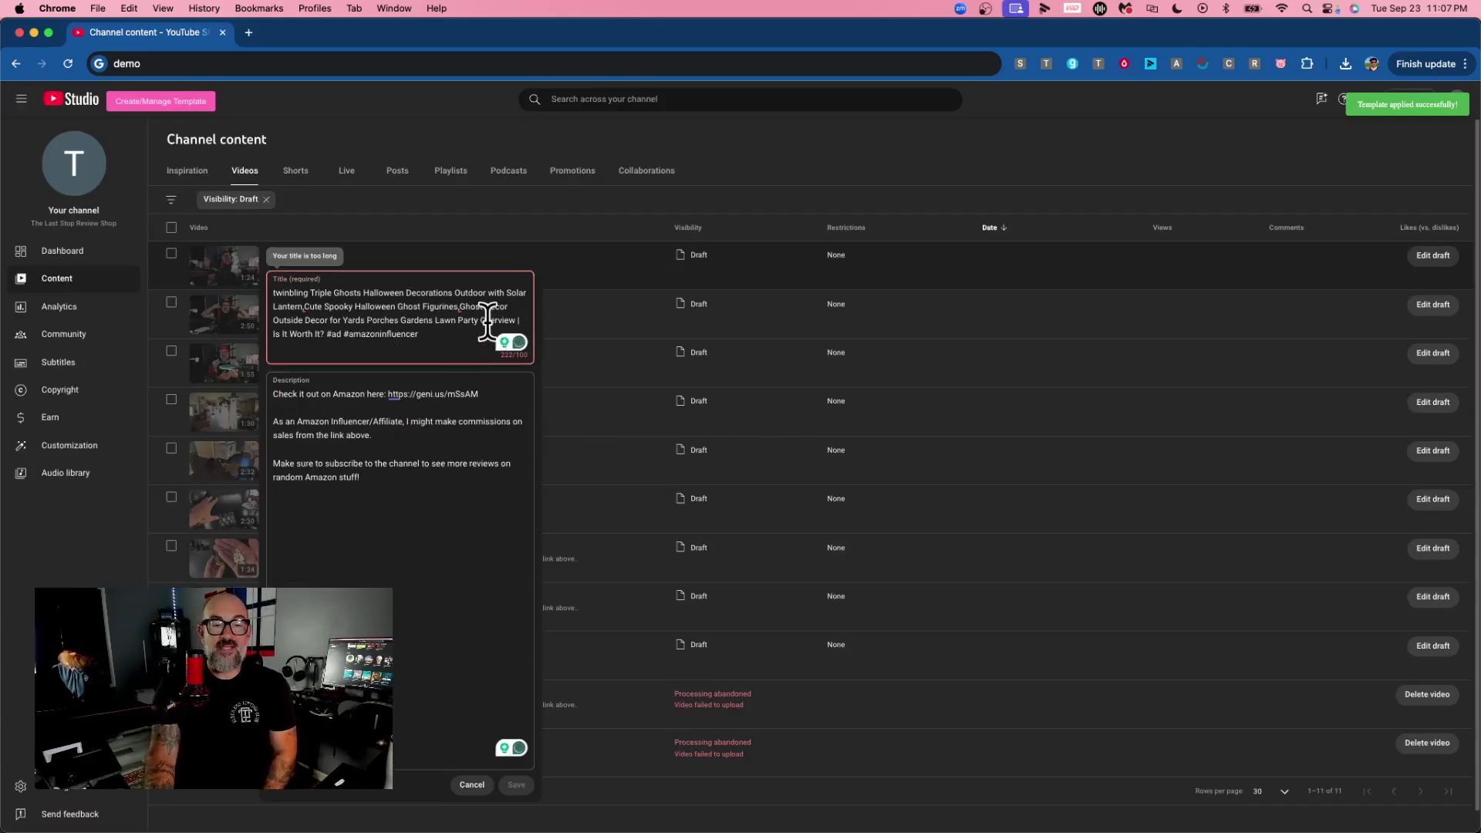
# Shorten the draft title to "twinbling Triple Ghosts Halloween Outdoor with Solar Lantern Overview | Is It Worth It? #ad #amazoninfluencer".
pyautogui.moveTo(303, 305); pyautogui.dragTo(480, 322)
pyautogui.press('BackSpace')
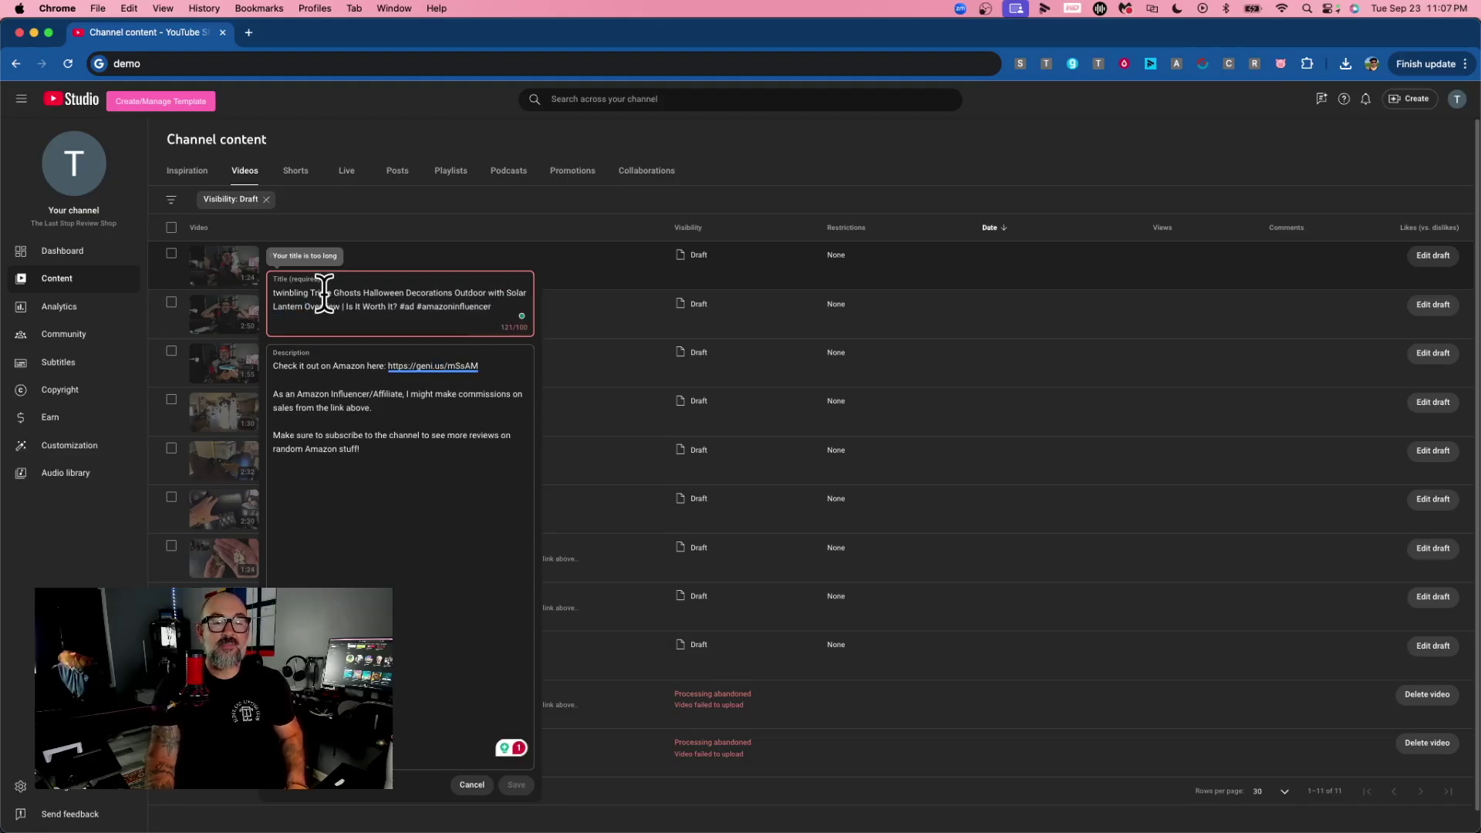
pyautogui.doubleClick(435, 293)
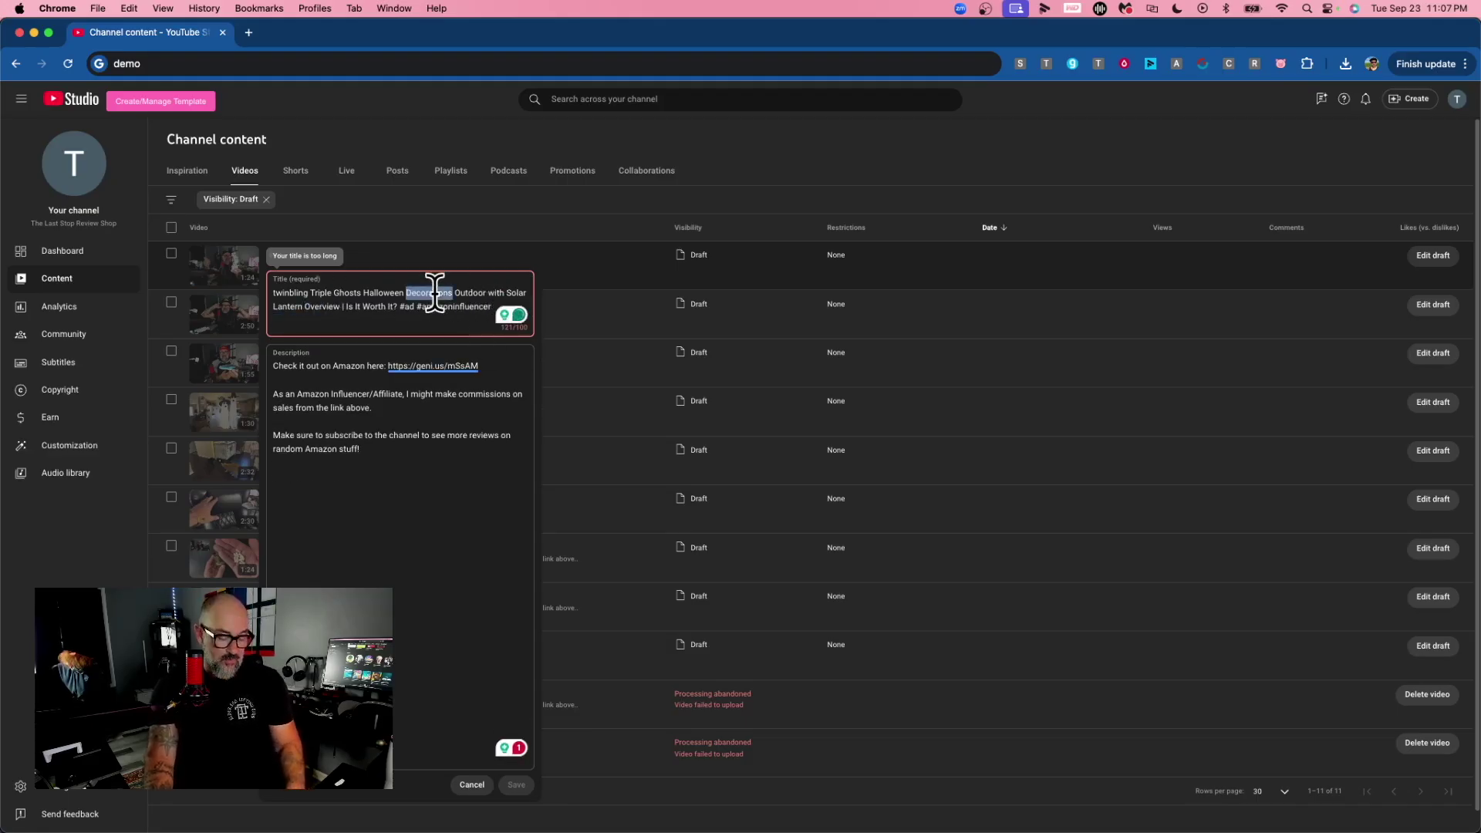
pyautogui.press('BackSpace')
pyautogui.press('BackSpace')
pyautogui.press('BackSpace')
pyautogui.write('n')
pyautogui.click(424, 430)
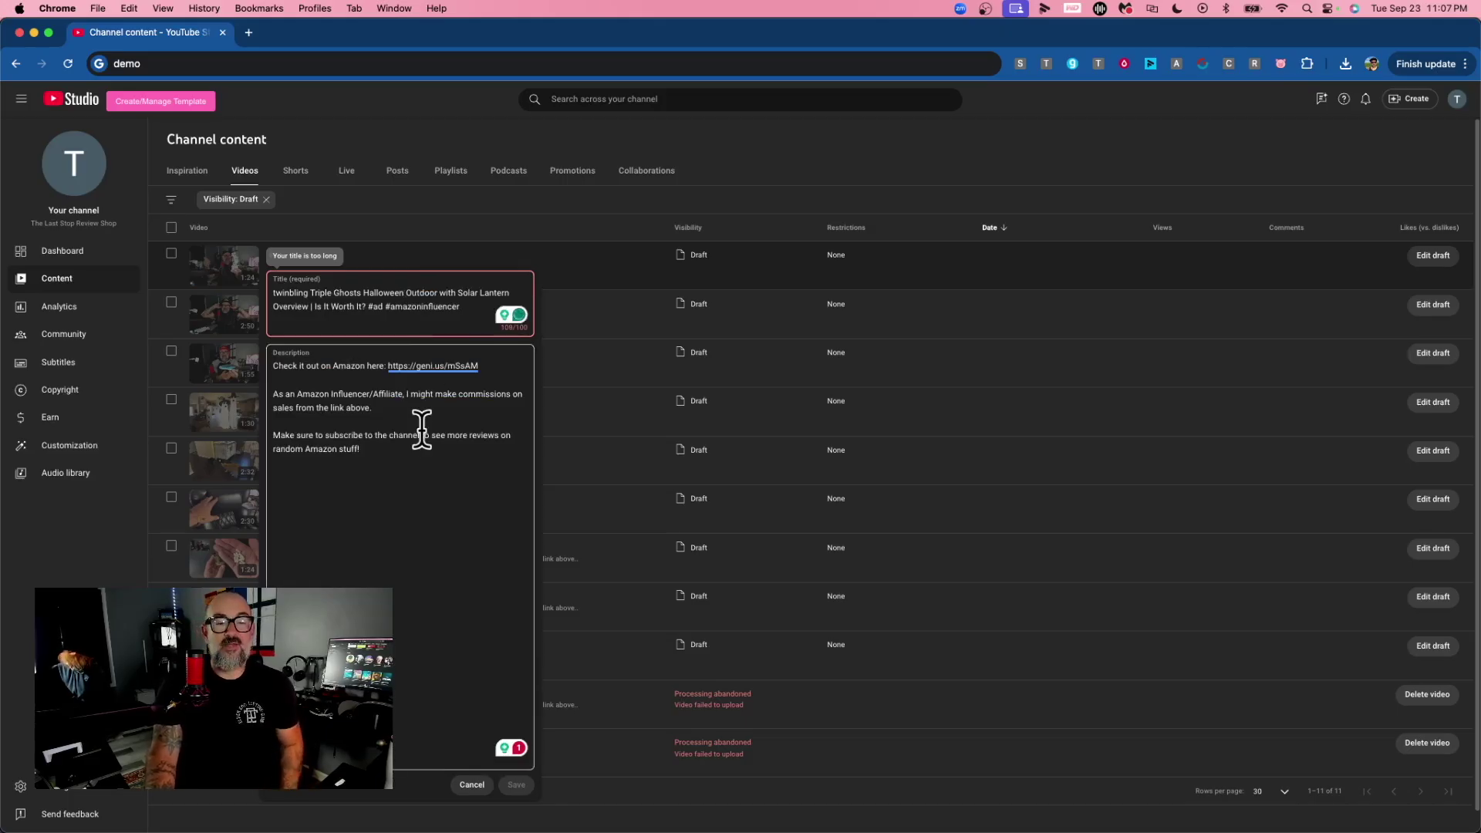
# Remove "Outdoor" and "Halloween" from the ghost draft's title and save its title and description.
pyautogui.doubleClick(413, 293)
pyautogui.press('BackSpace')
pyautogui.press('BackSpace')
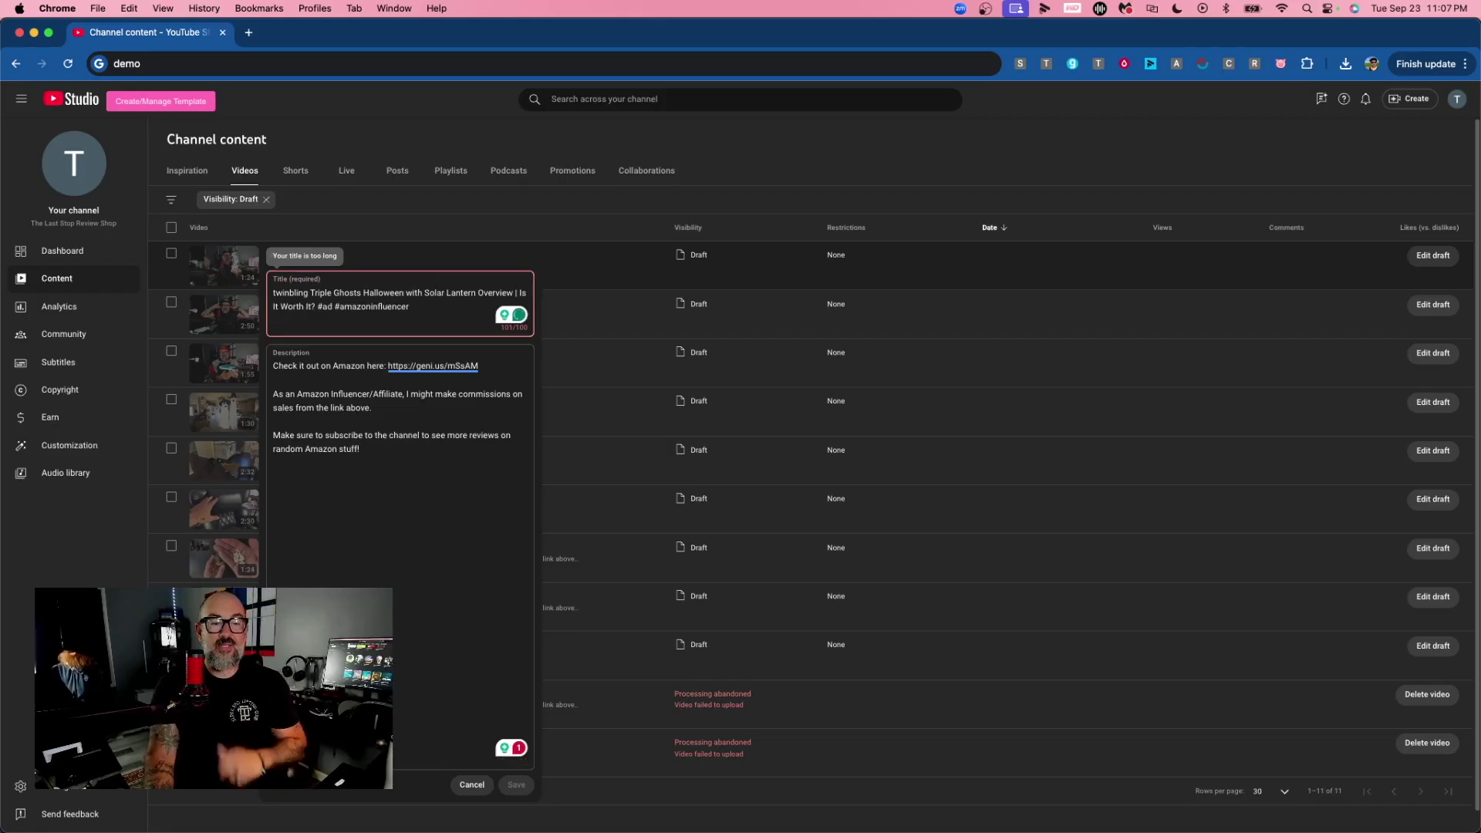
pyautogui.click(470, 598)
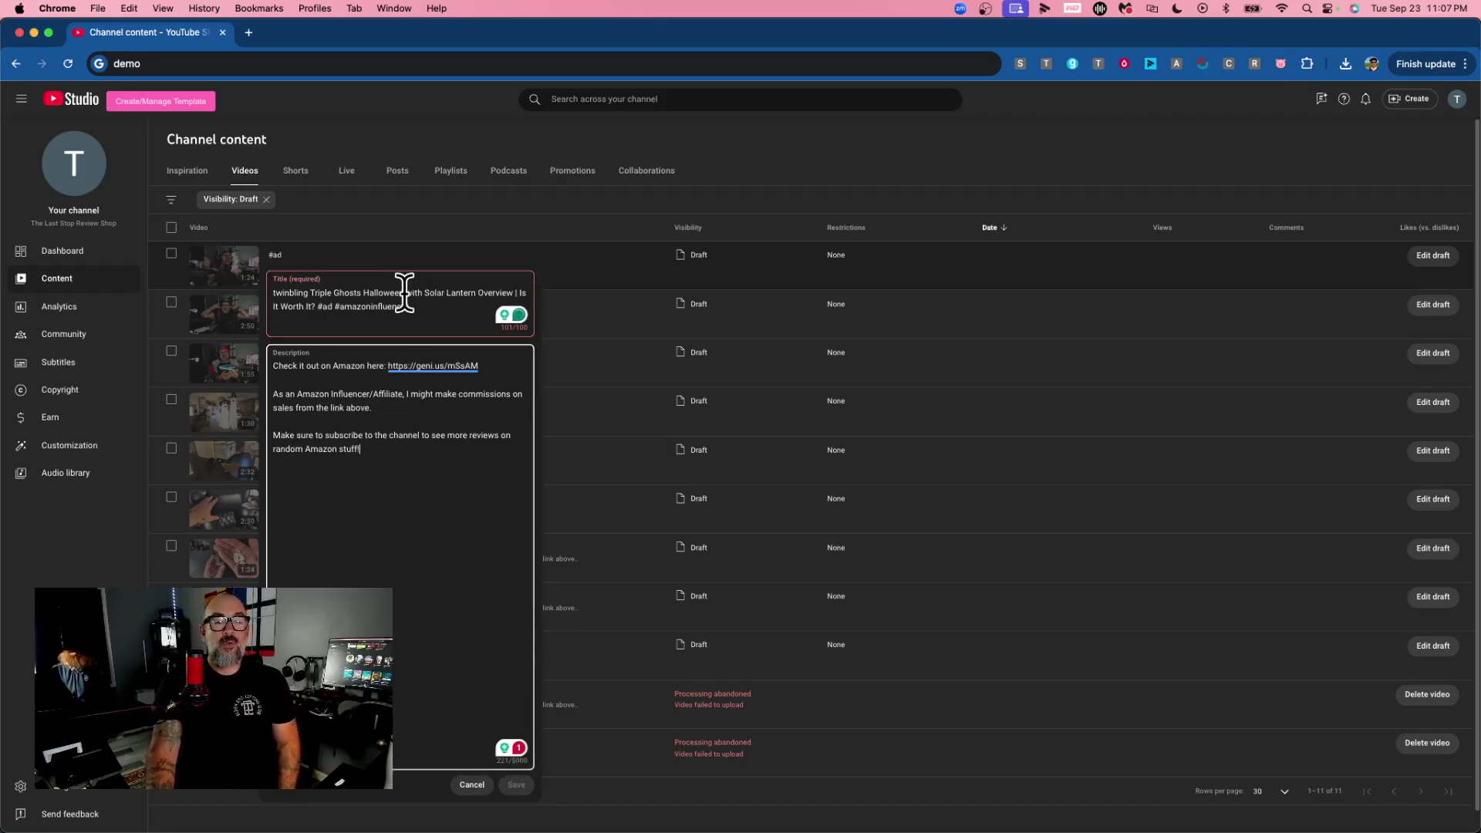
pyautogui.click(396, 293)
pyautogui.doubleClick(397, 293)
pyautogui.press('BackSpace')
pyautogui.press('BackSpace')
pyautogui.click(403, 502)
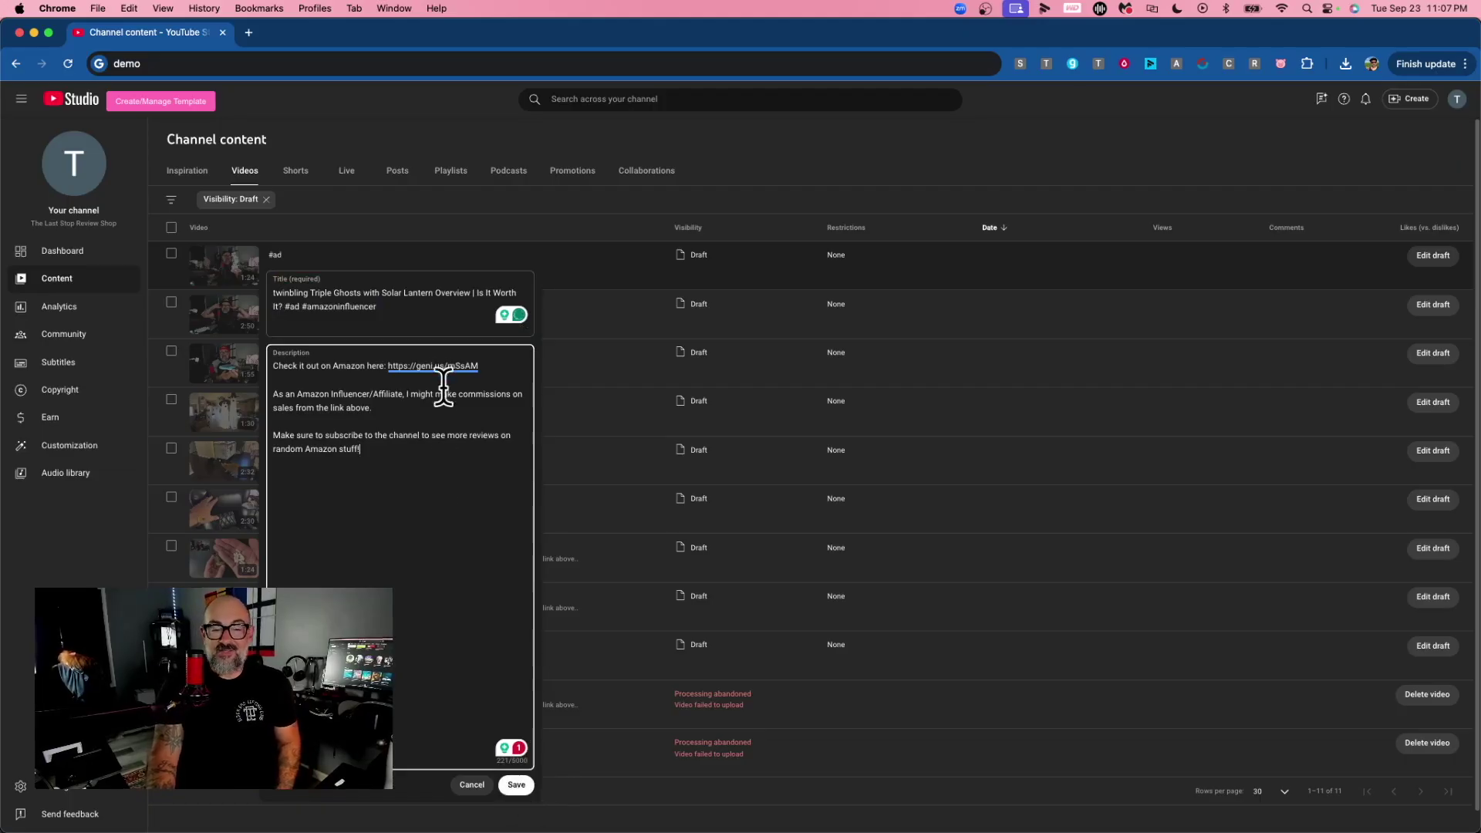
pyautogui.click(515, 786)
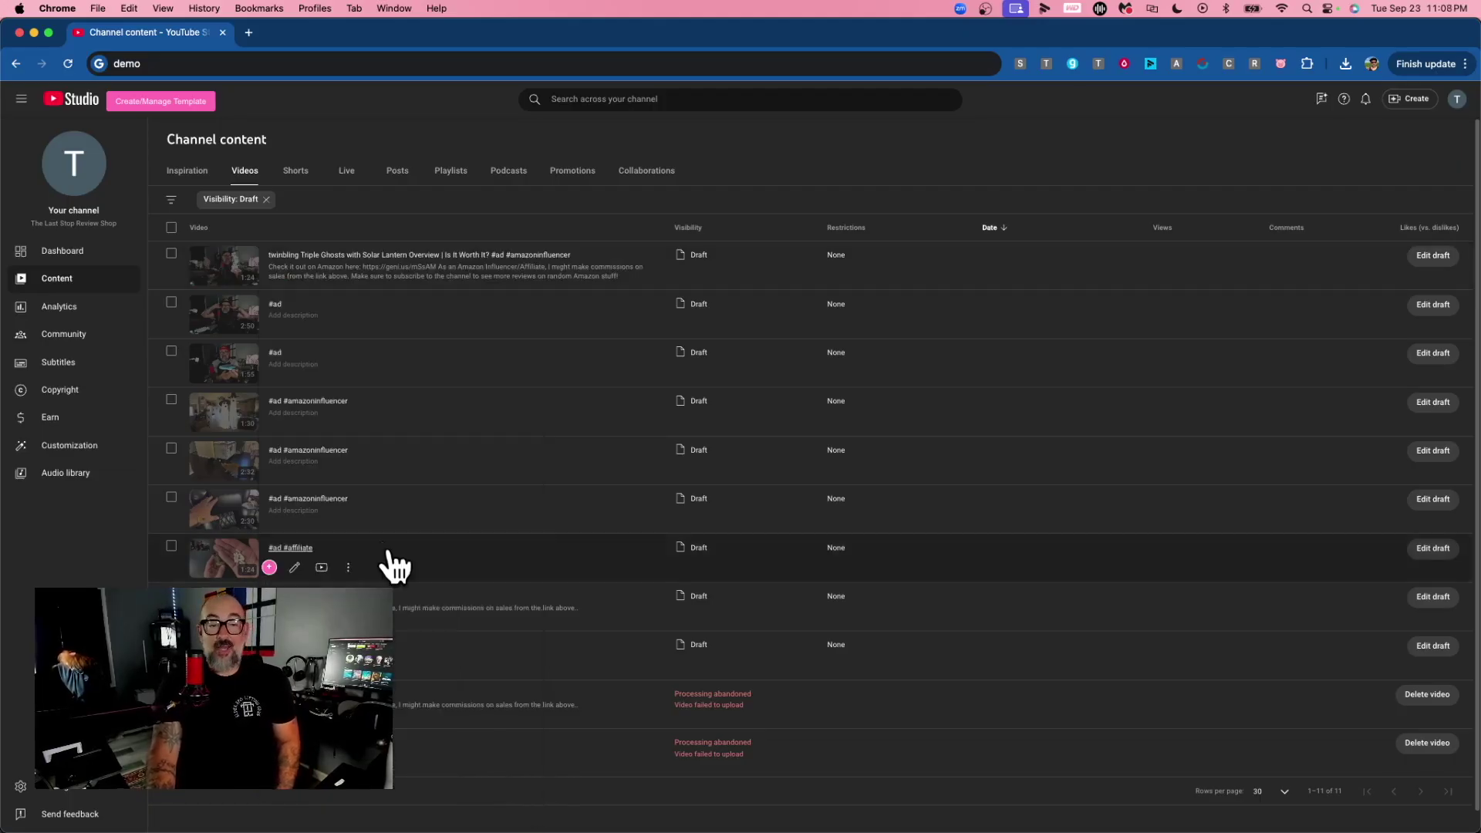
# View the second draft's thumbnail at full size in its own tab and close it again.
pyautogui.rightClick(221, 317)
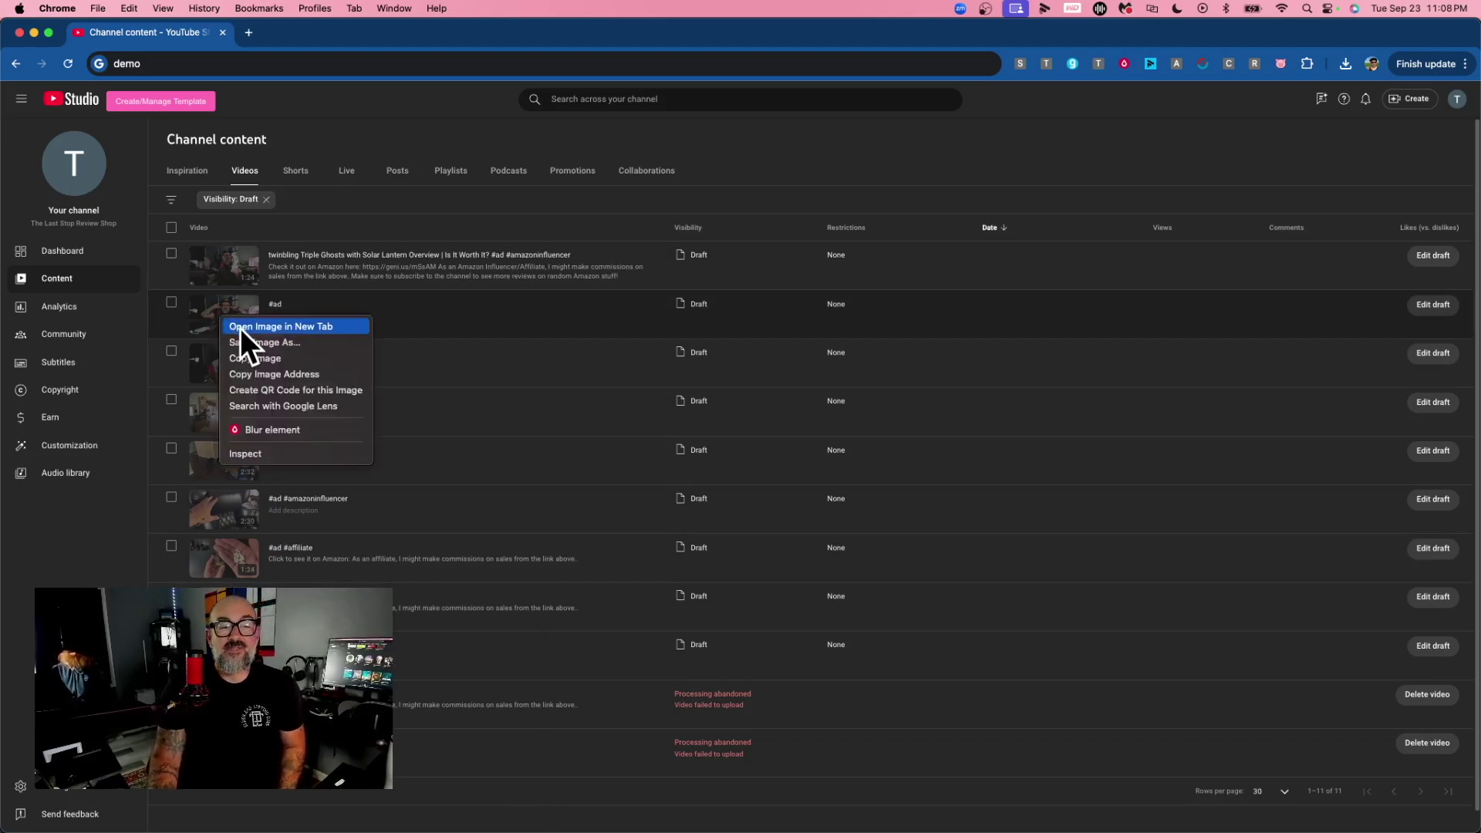
pyautogui.click(240, 327)
pyautogui.click(355, 31)
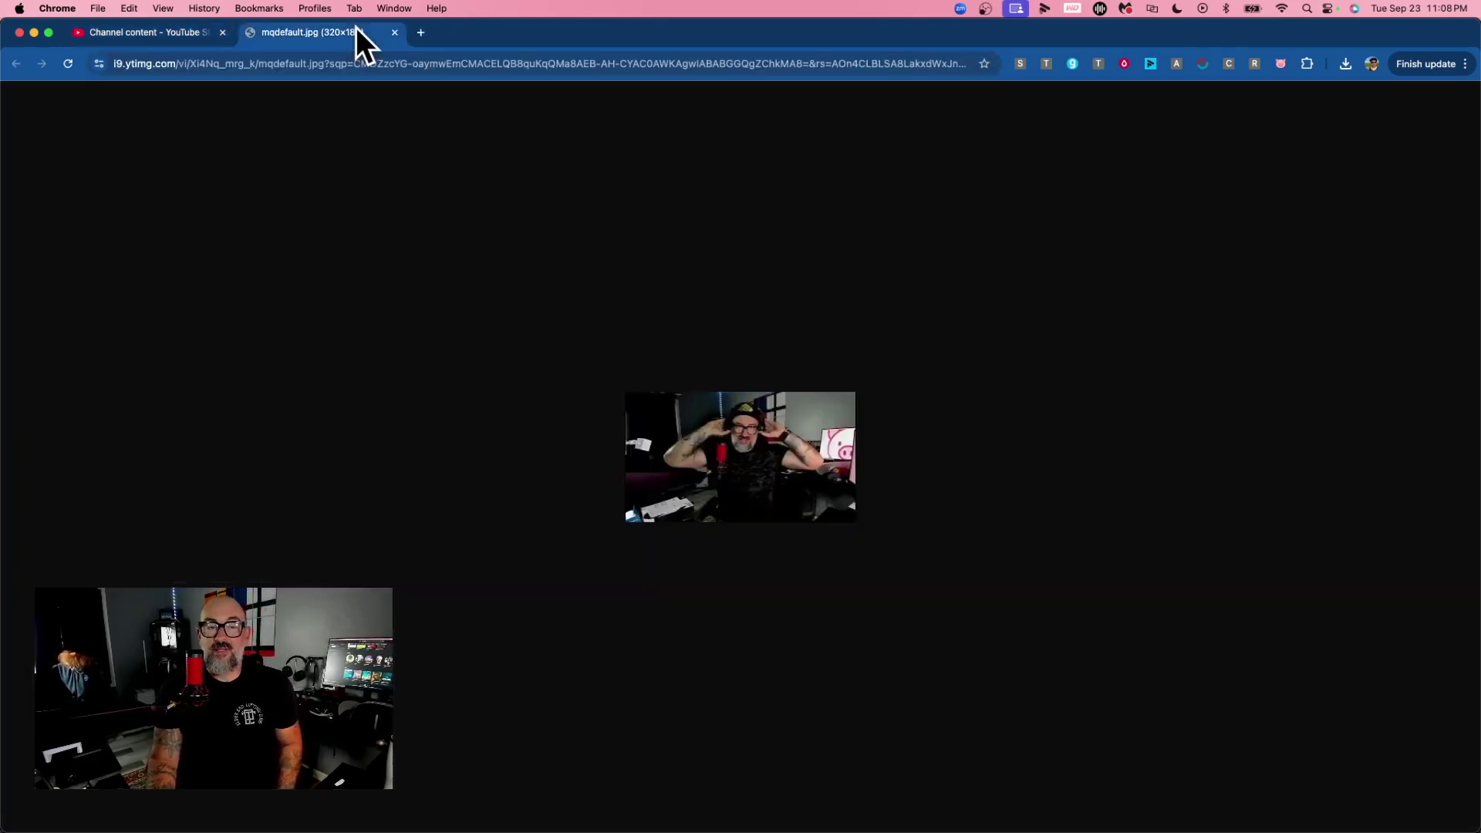
pyautogui.click(394, 33)
# Open Oink's matching videos for the second draft and apply the link of the TAGRY headphones video.
pyautogui.click(276, 330)
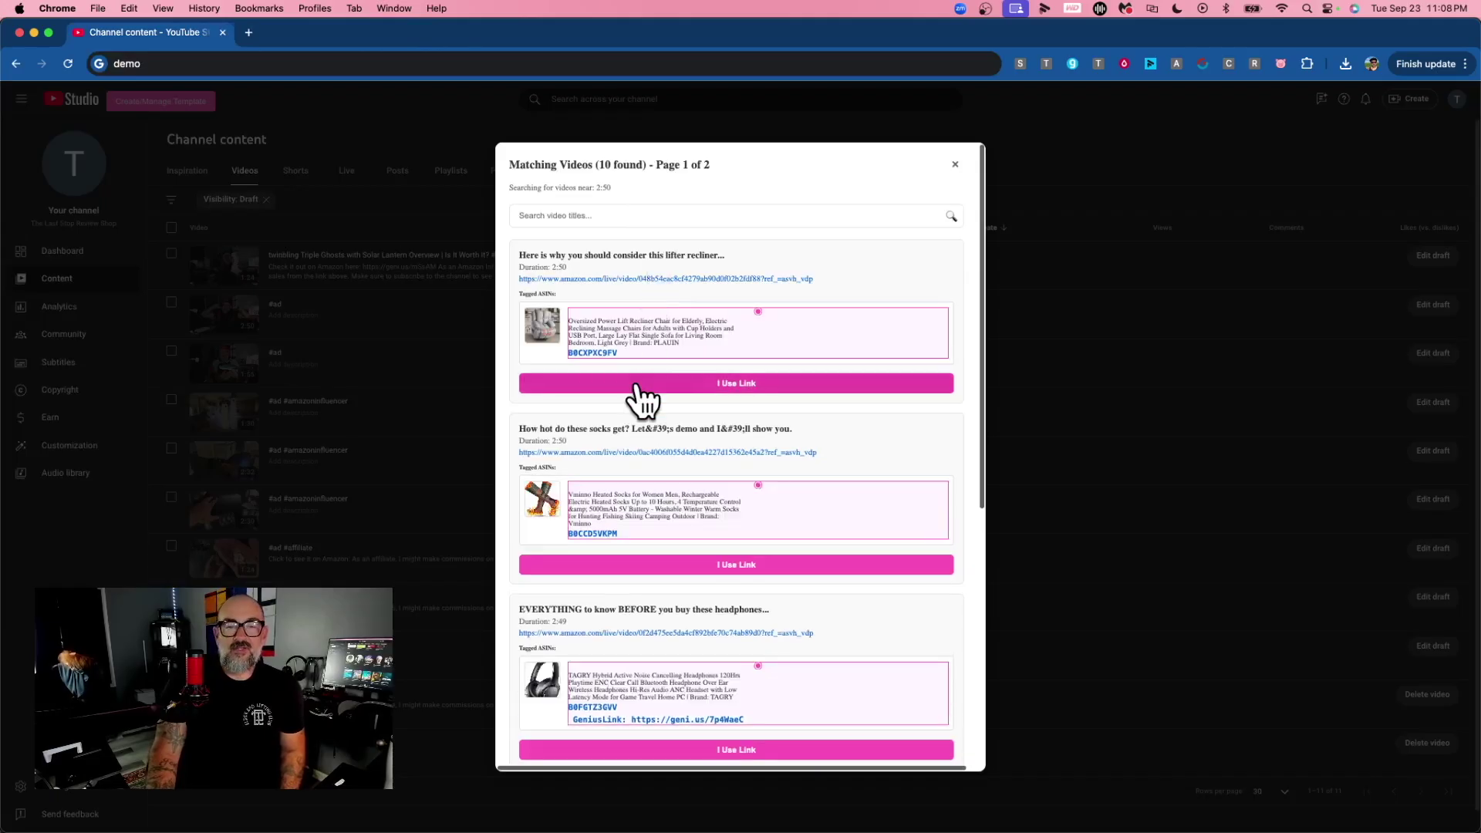
pyautogui.scroll(-3, 656, 478)
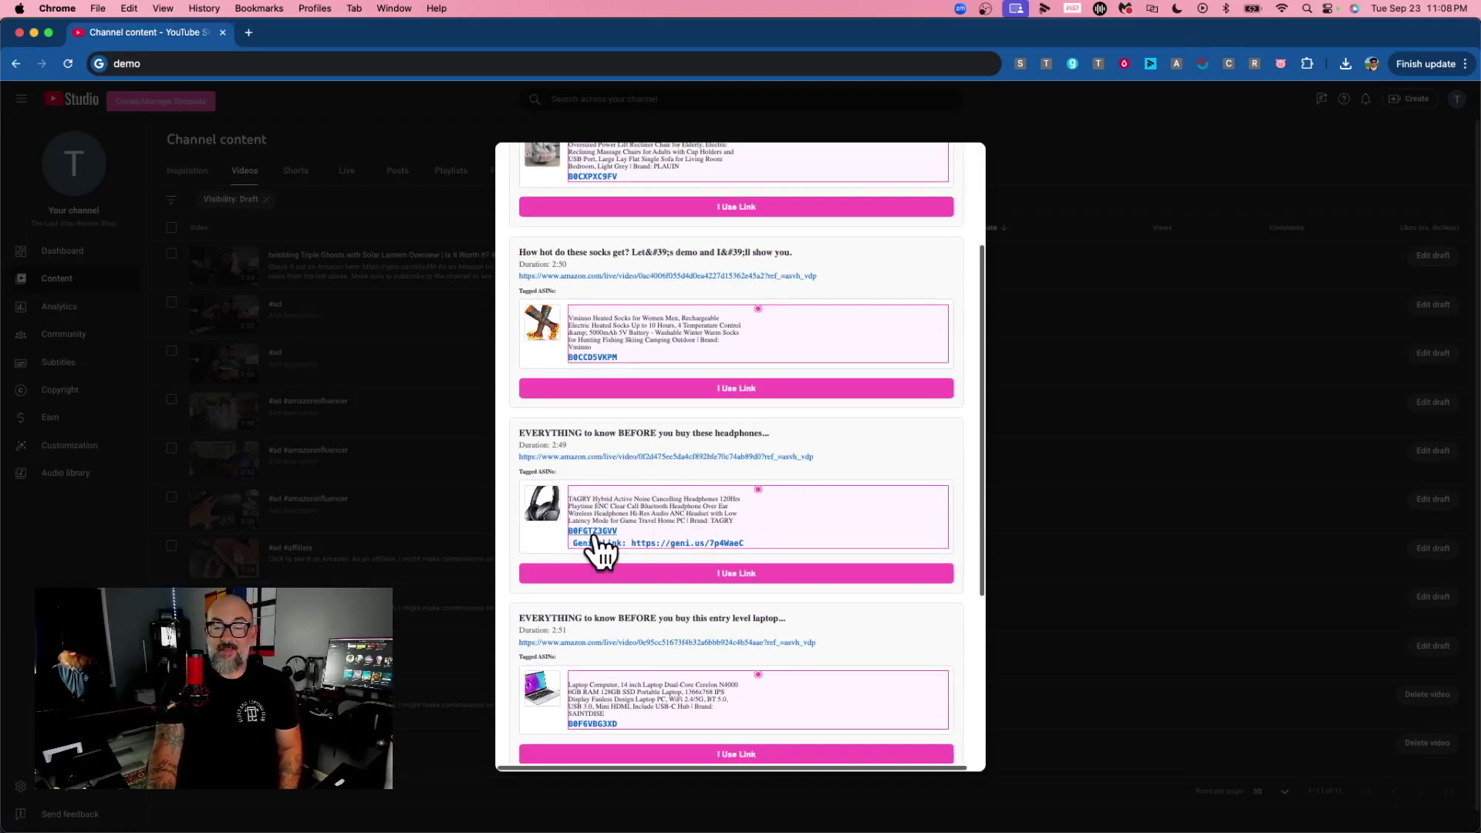
pyautogui.click(750, 575)
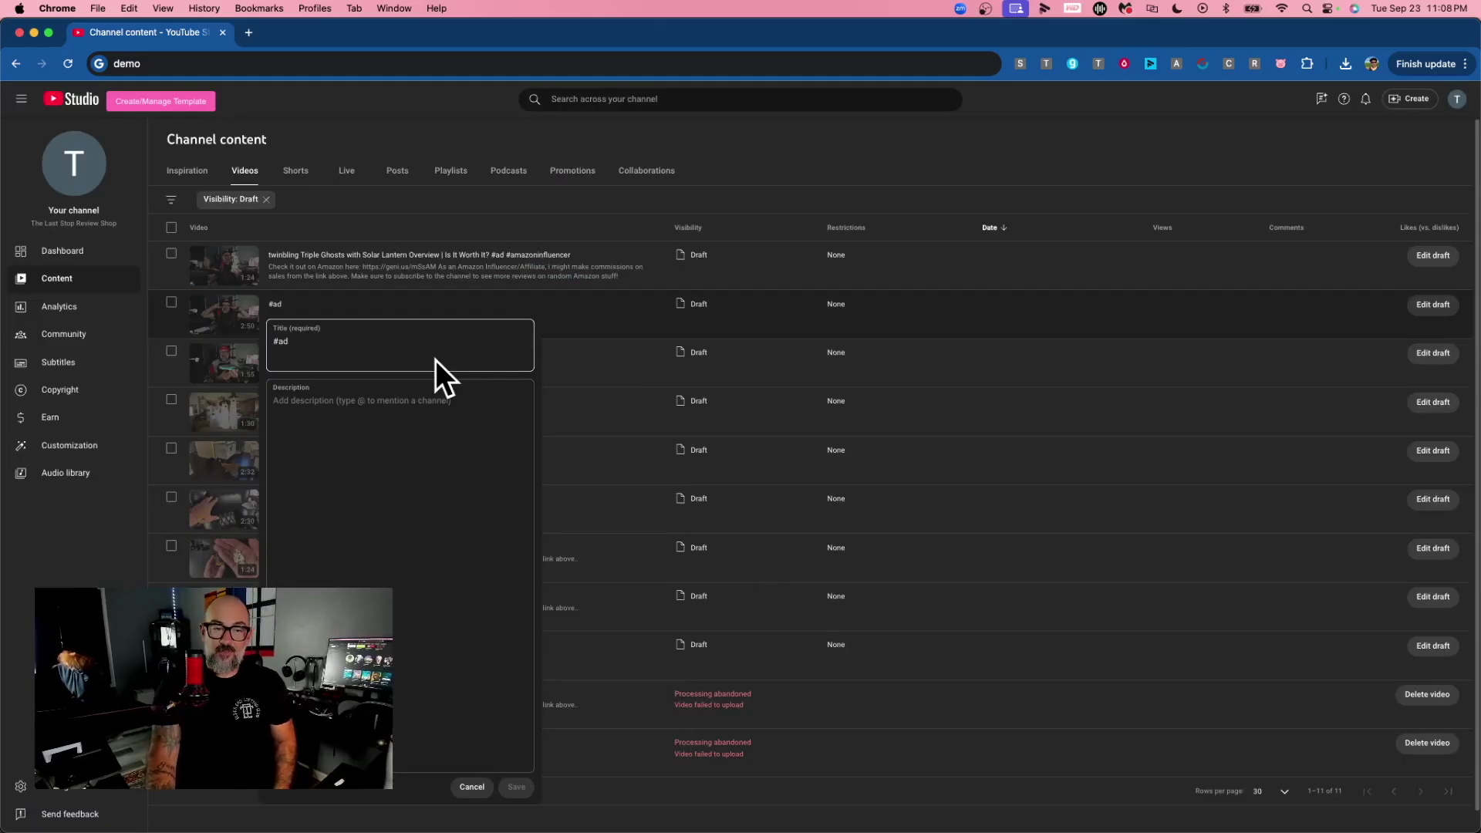
pyautogui.click(388, 353)
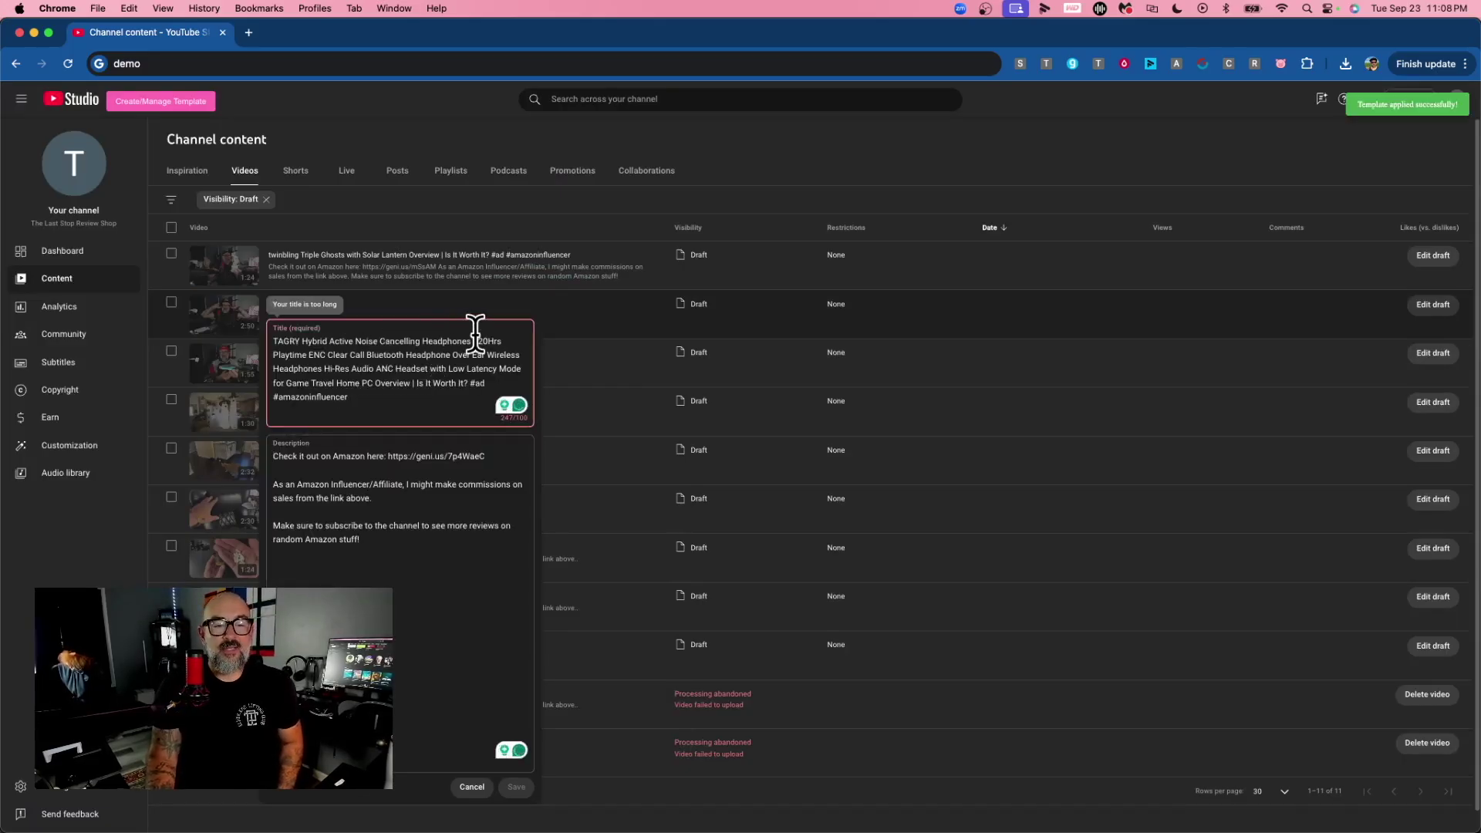
# Shorten the second draft's title to "TAGRY Hybrid Active Noise Cancelling Headphones Overview | Is It Worth It? #ad #amazoninfluencer" and save it.
pyautogui.click(373, 383)
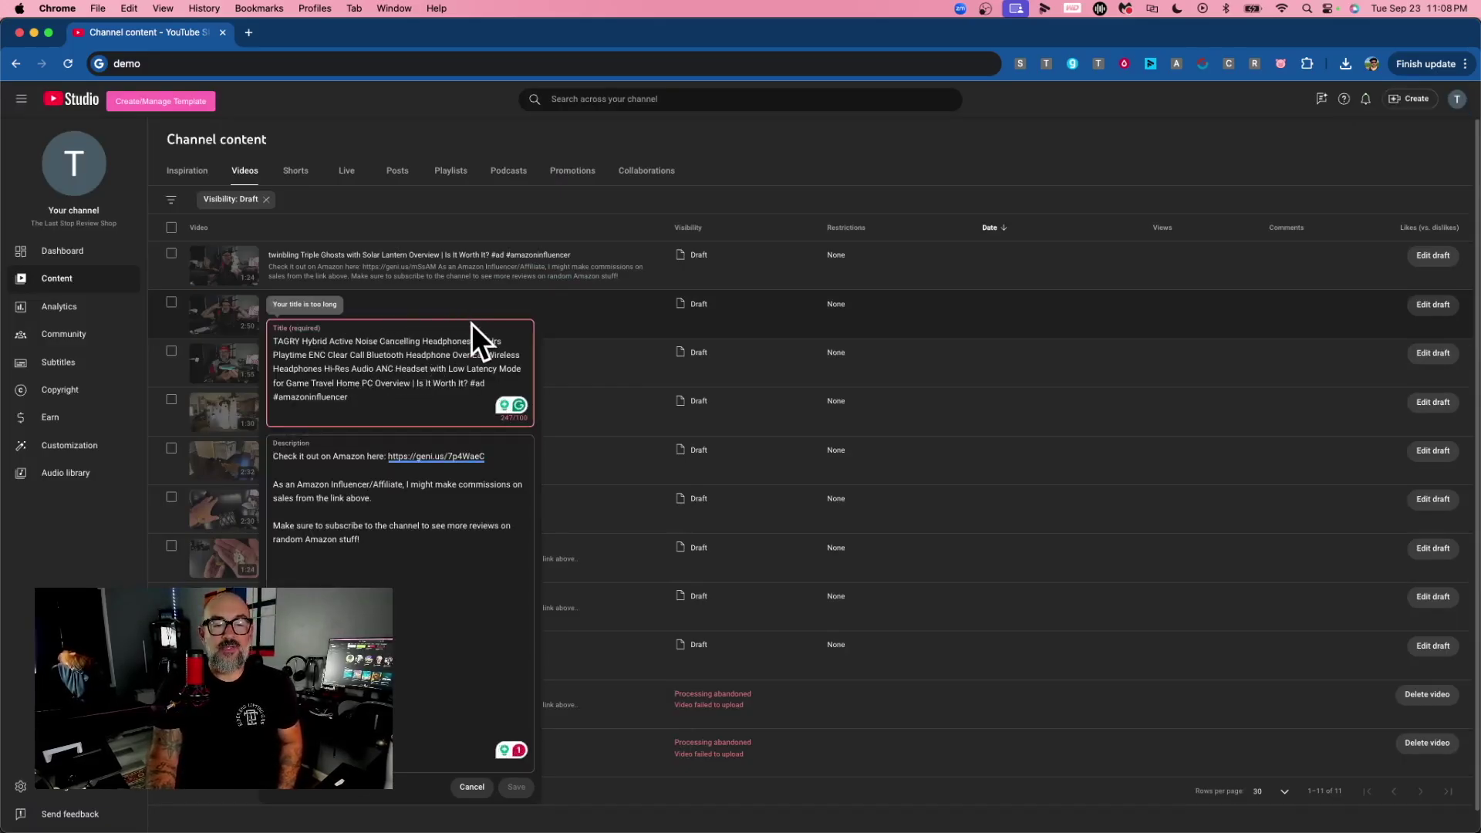
pyautogui.moveTo(471, 337); pyautogui.dragTo(375, 383)
pyautogui.press('BackSpace')
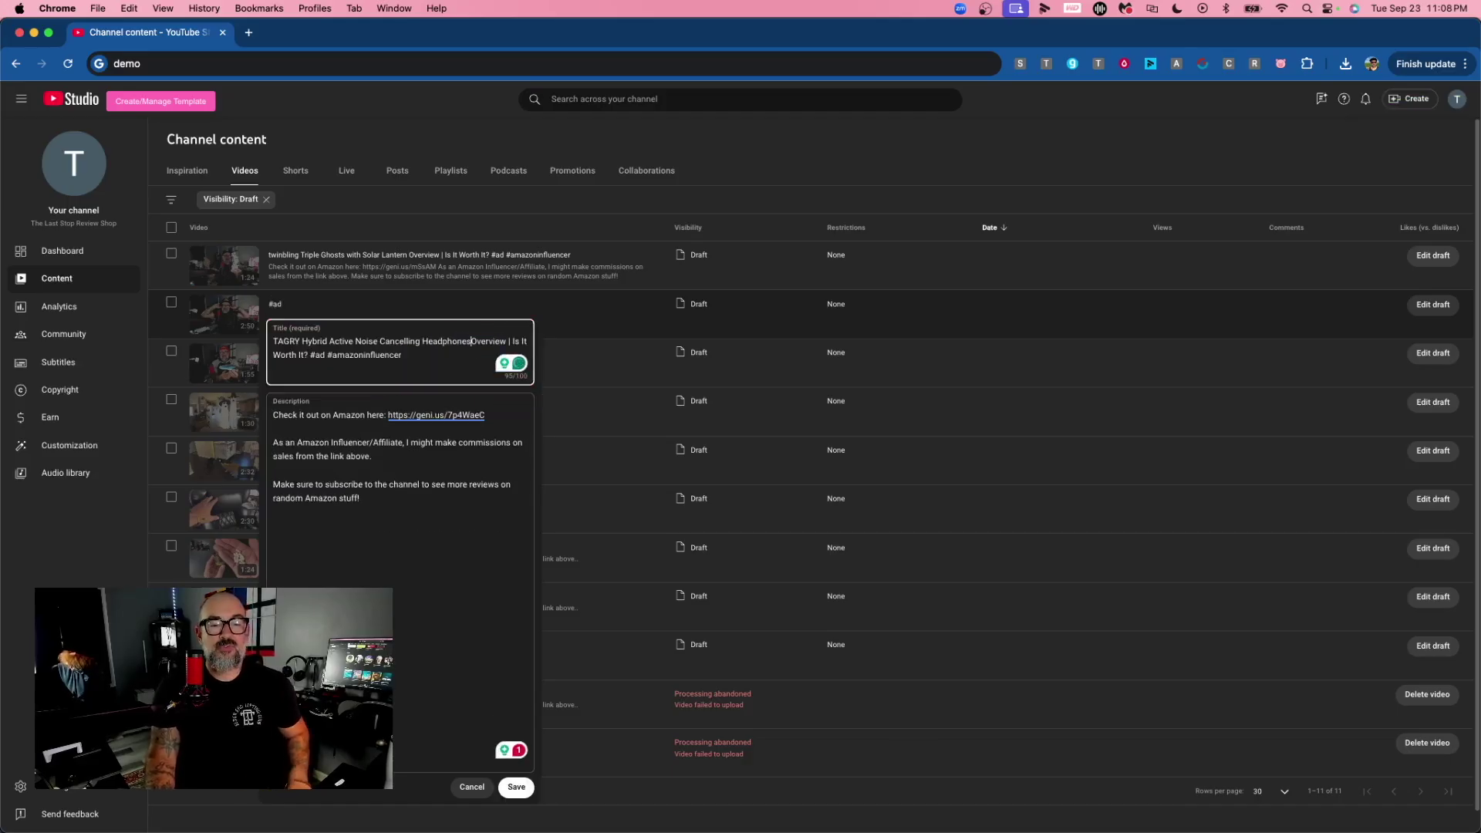
pyautogui.moveTo(396, 416)
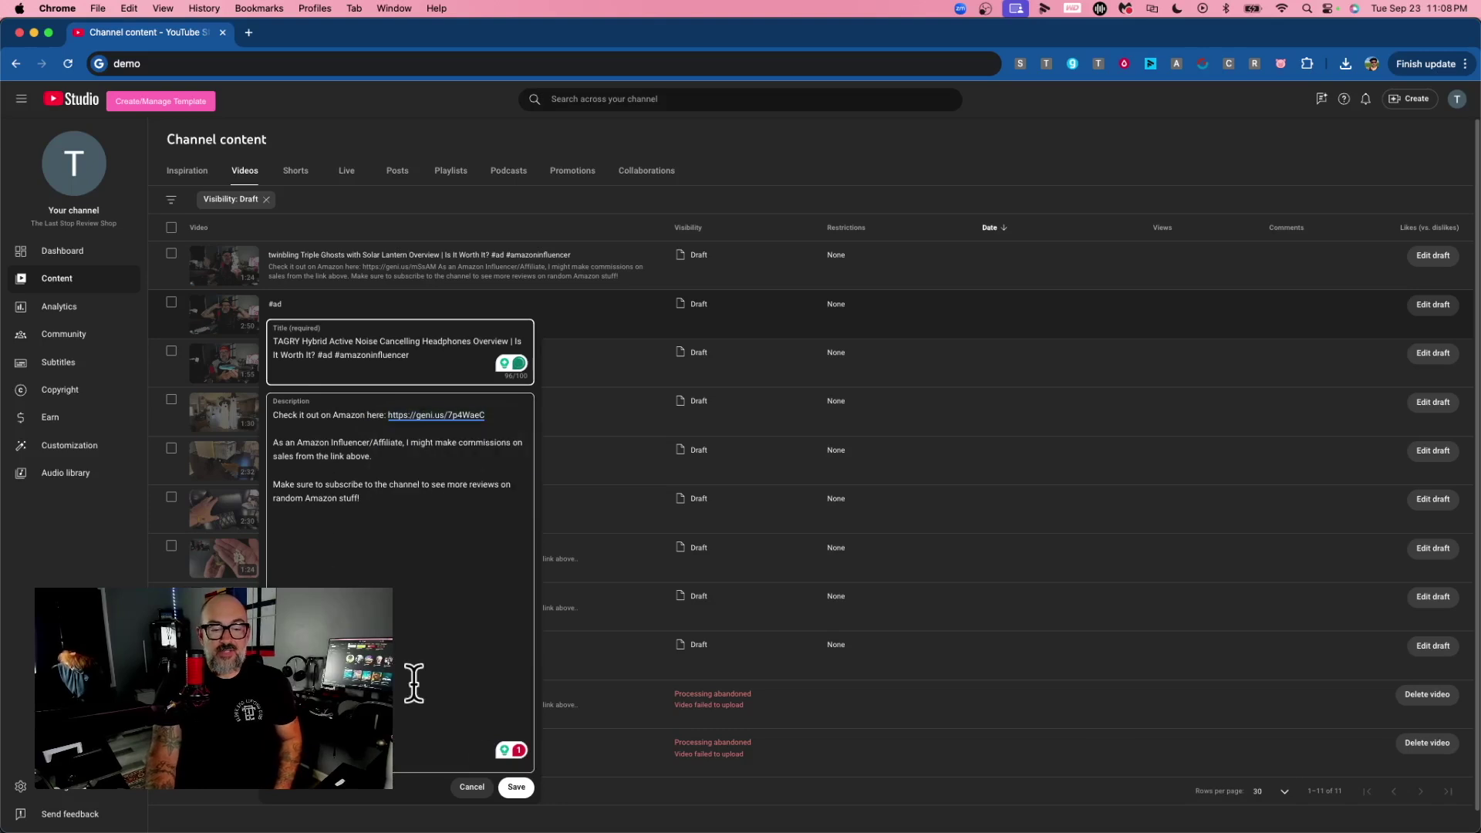
pyautogui.click(515, 787)
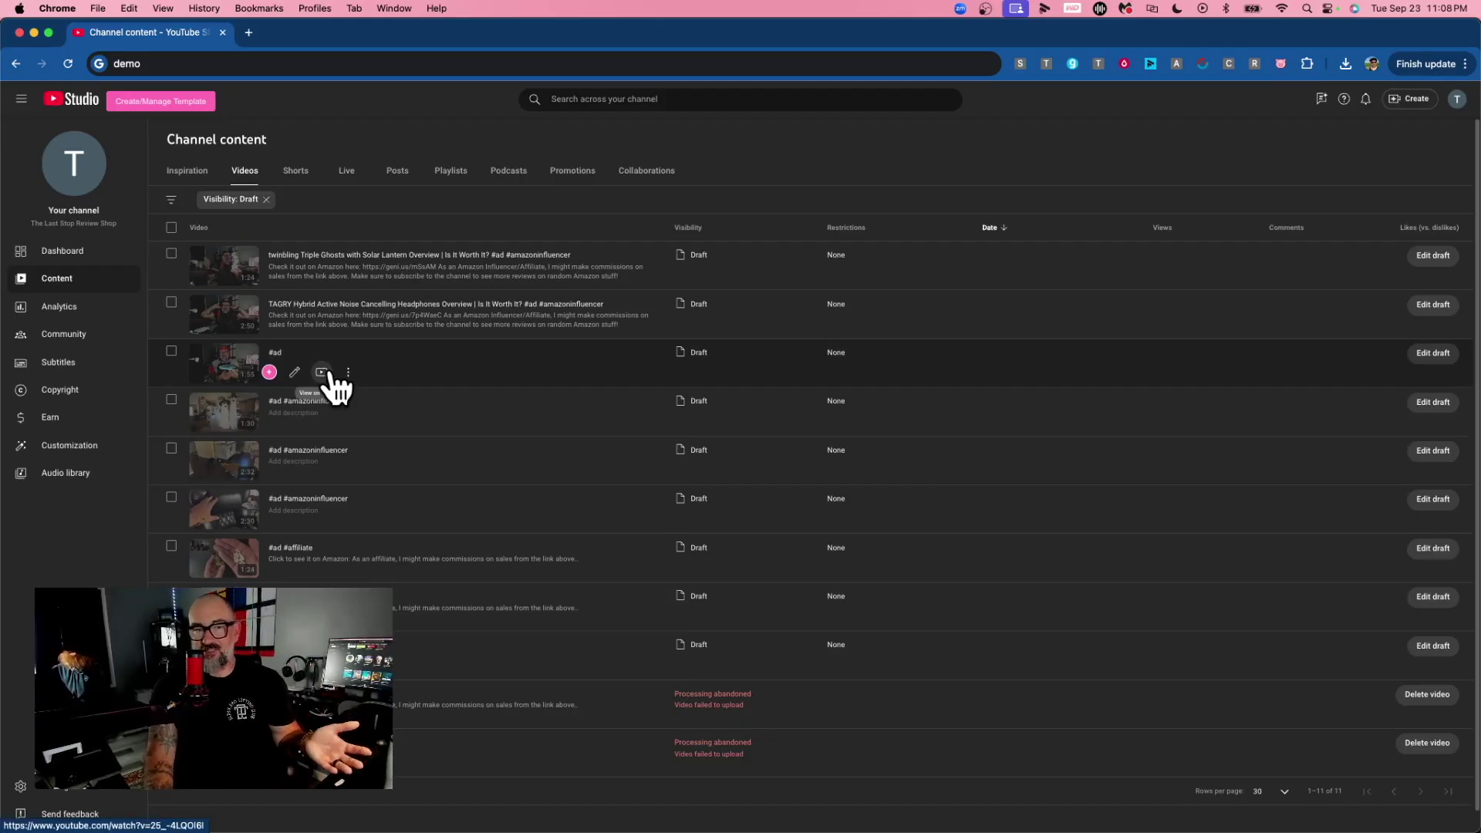
# Open the third draft's thumbnail in a new tab to identify the product shown.
pyautogui.rightClick(228, 372)
pyautogui.click(281, 377)
pyautogui.click(308, 32)
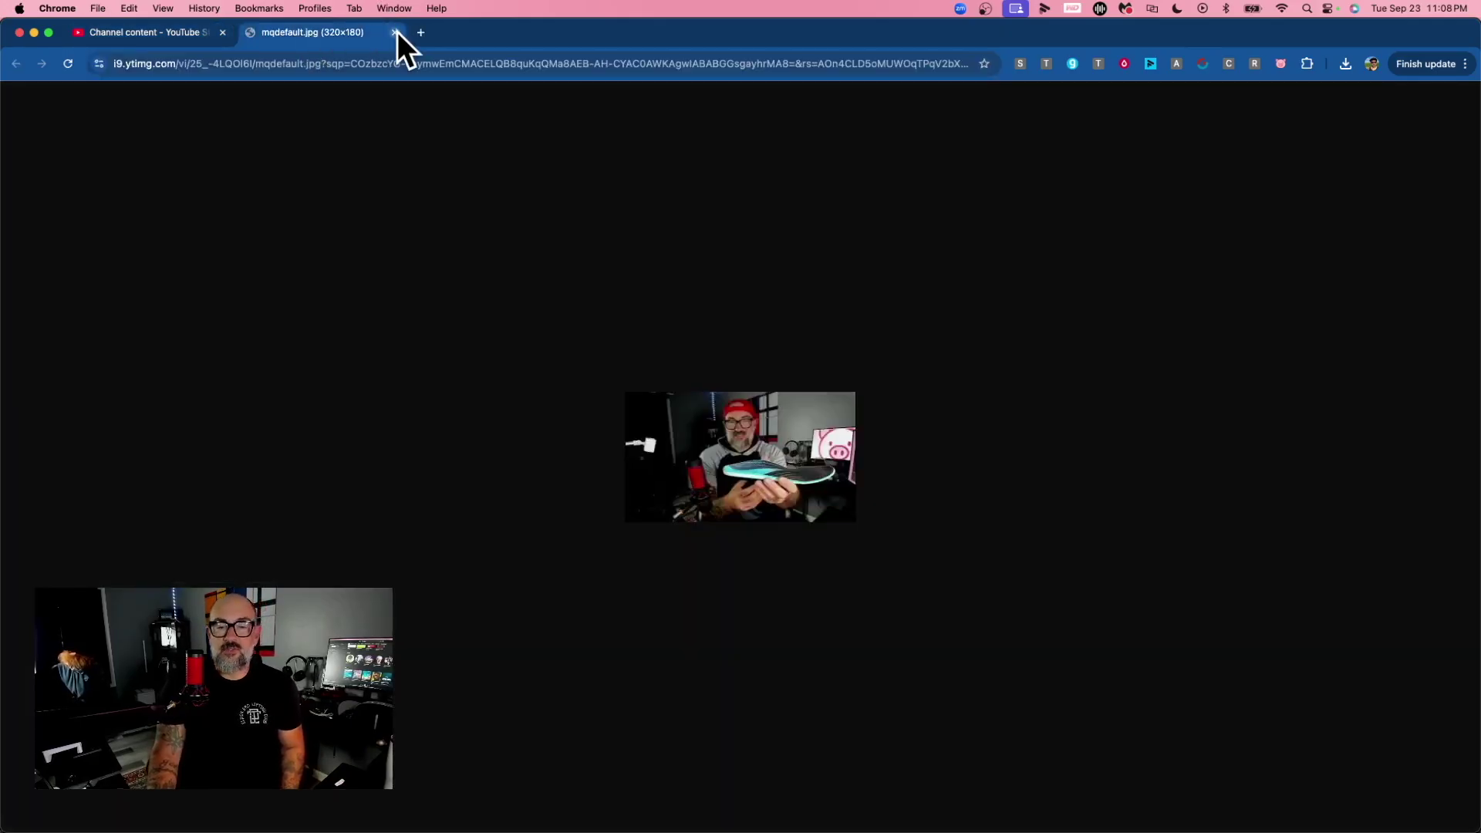
# Search Oink's matching videos for the third draft for "insole" and apply the link of the PCSsole arch support insole video.
pyautogui.click(395, 32)
pyautogui.click(269, 372)
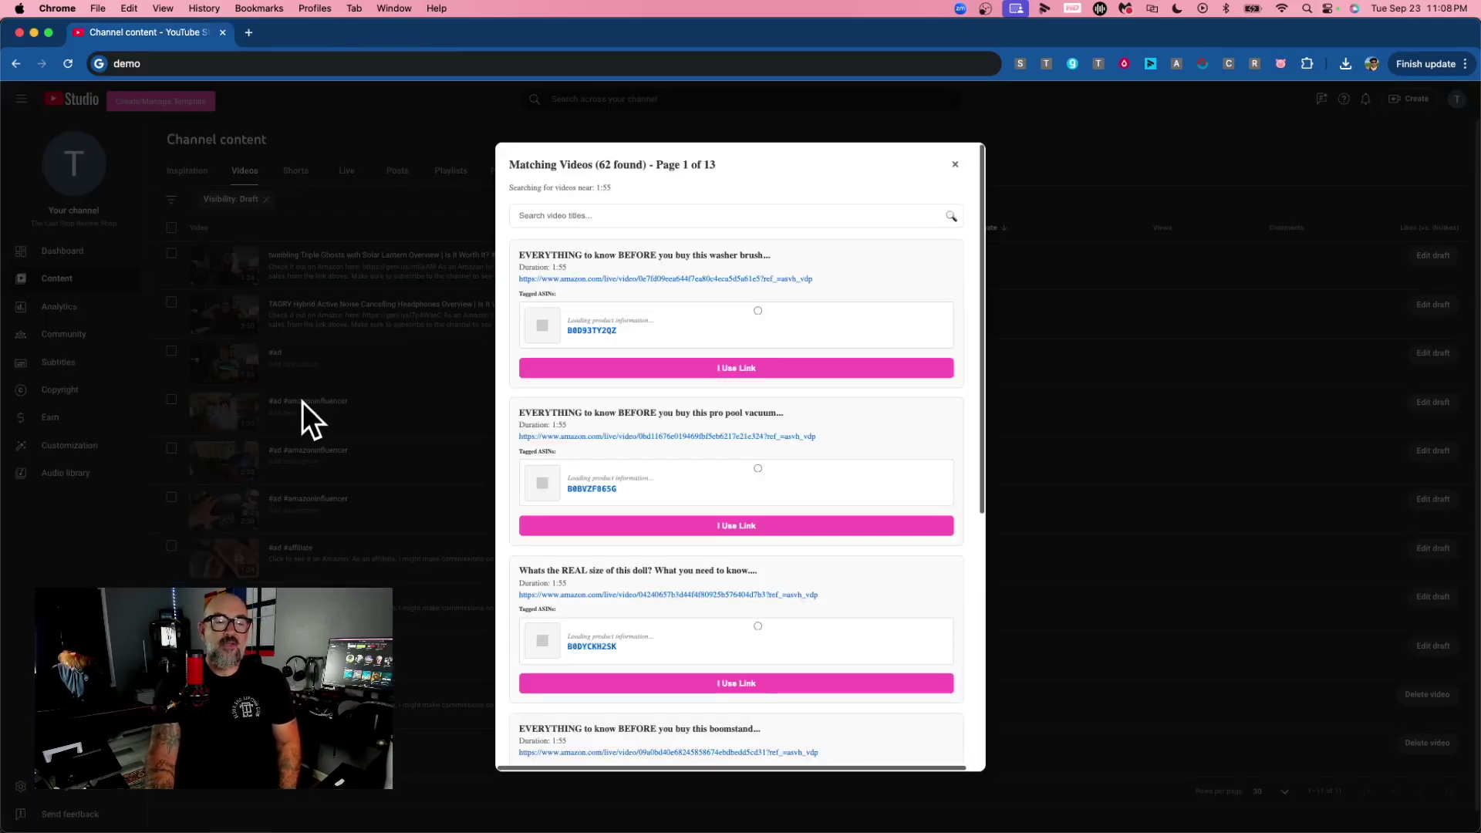
pyautogui.scroll(-3, 694, 409)
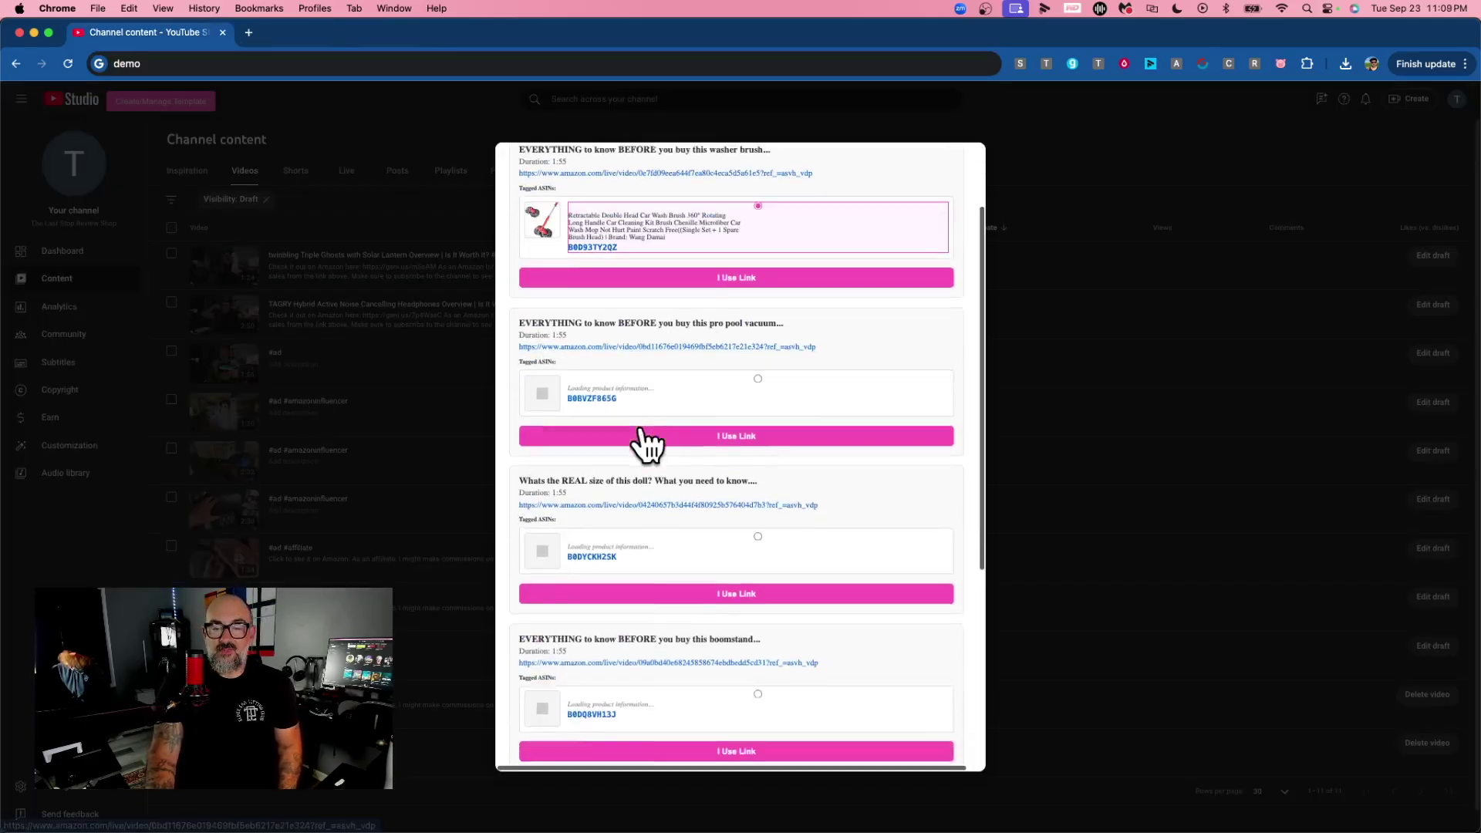
pyautogui.scroll(-10, 639, 428)
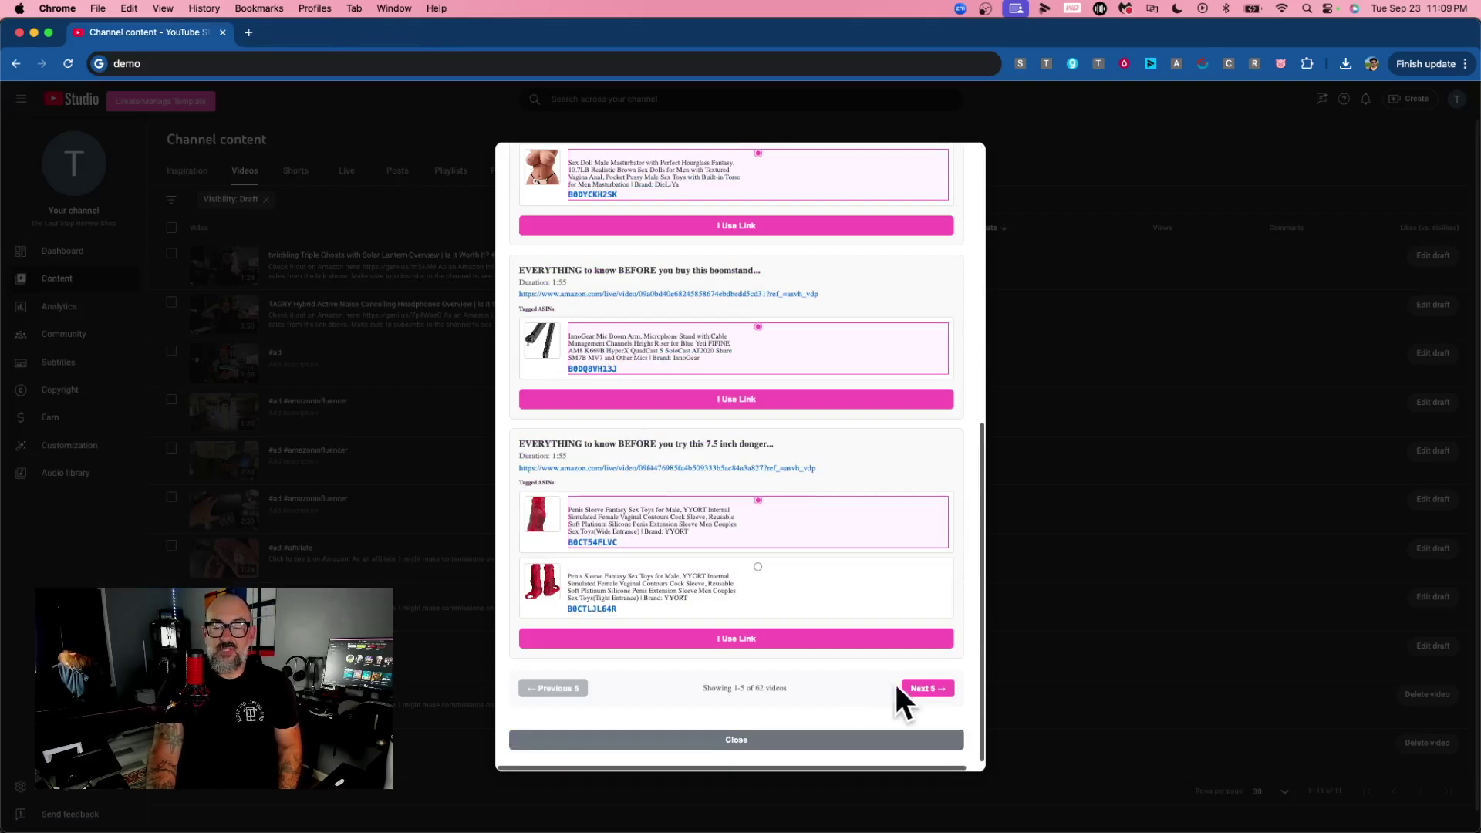
pyautogui.click(933, 689)
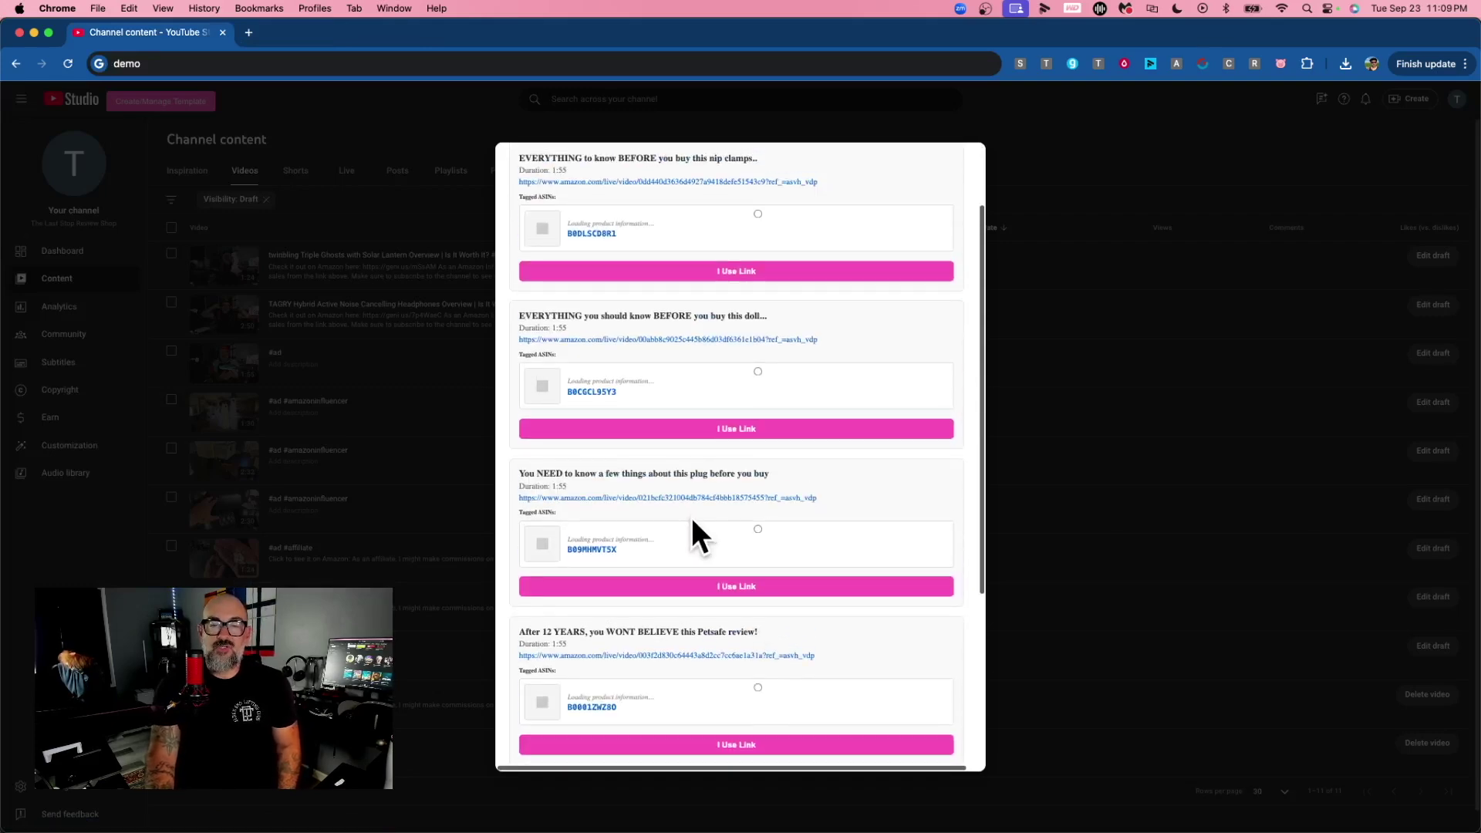
pyautogui.scroll(-3, 735, 421)
pyautogui.scroll(-5, 734, 430)
pyautogui.click(663, 216)
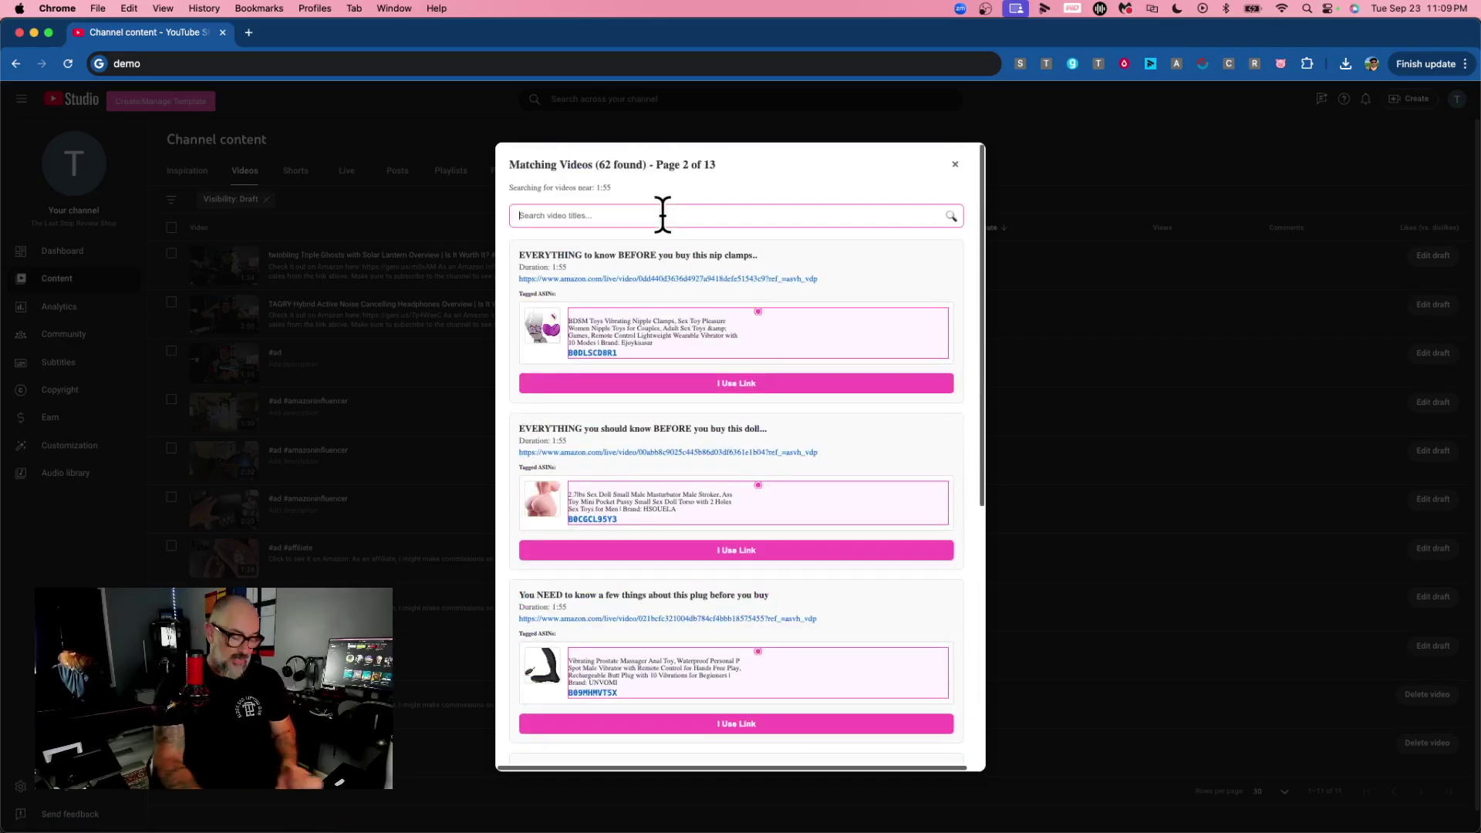
pyautogui.write('insole')
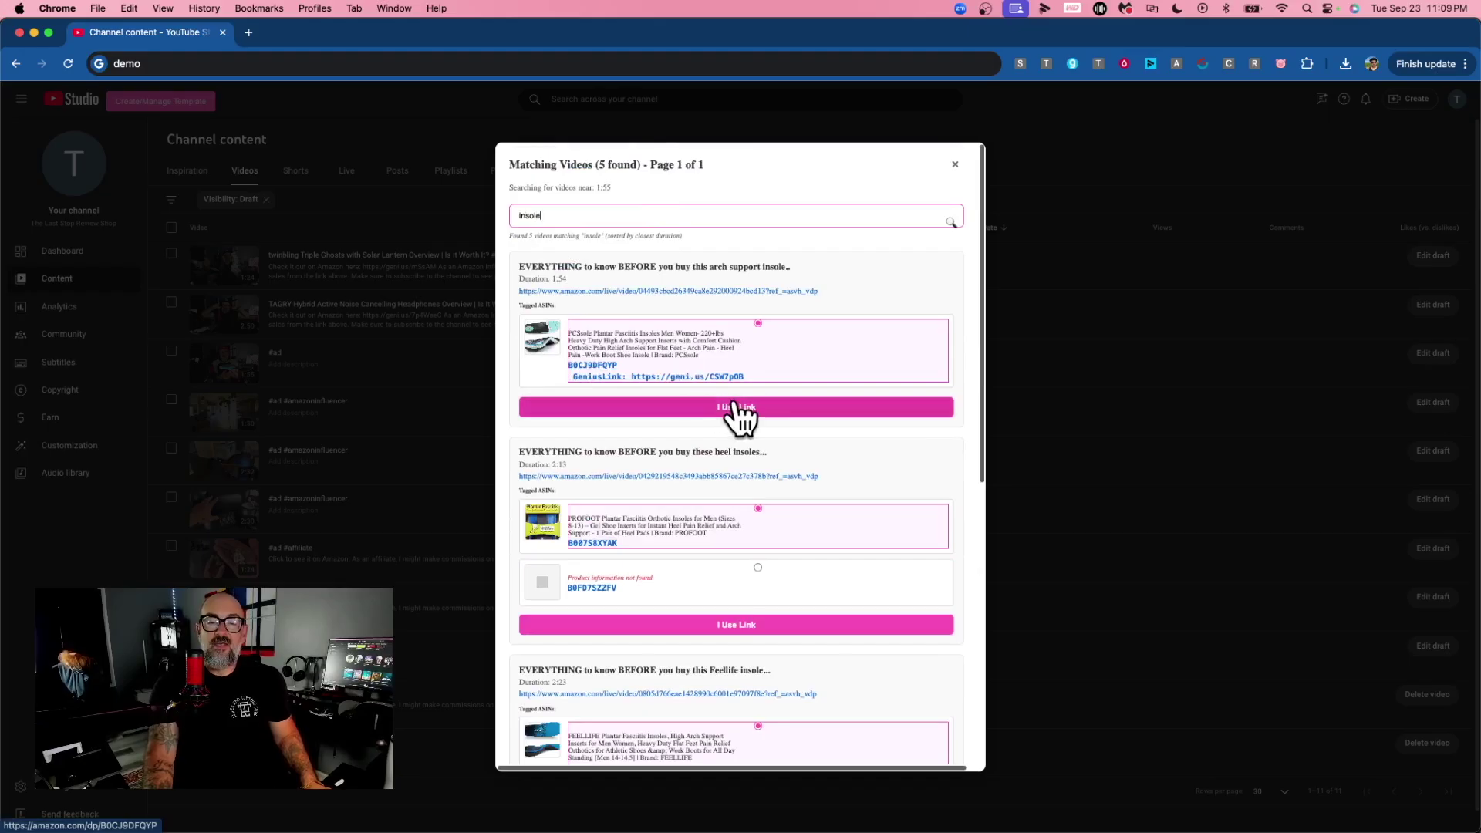
pyautogui.click(750, 409)
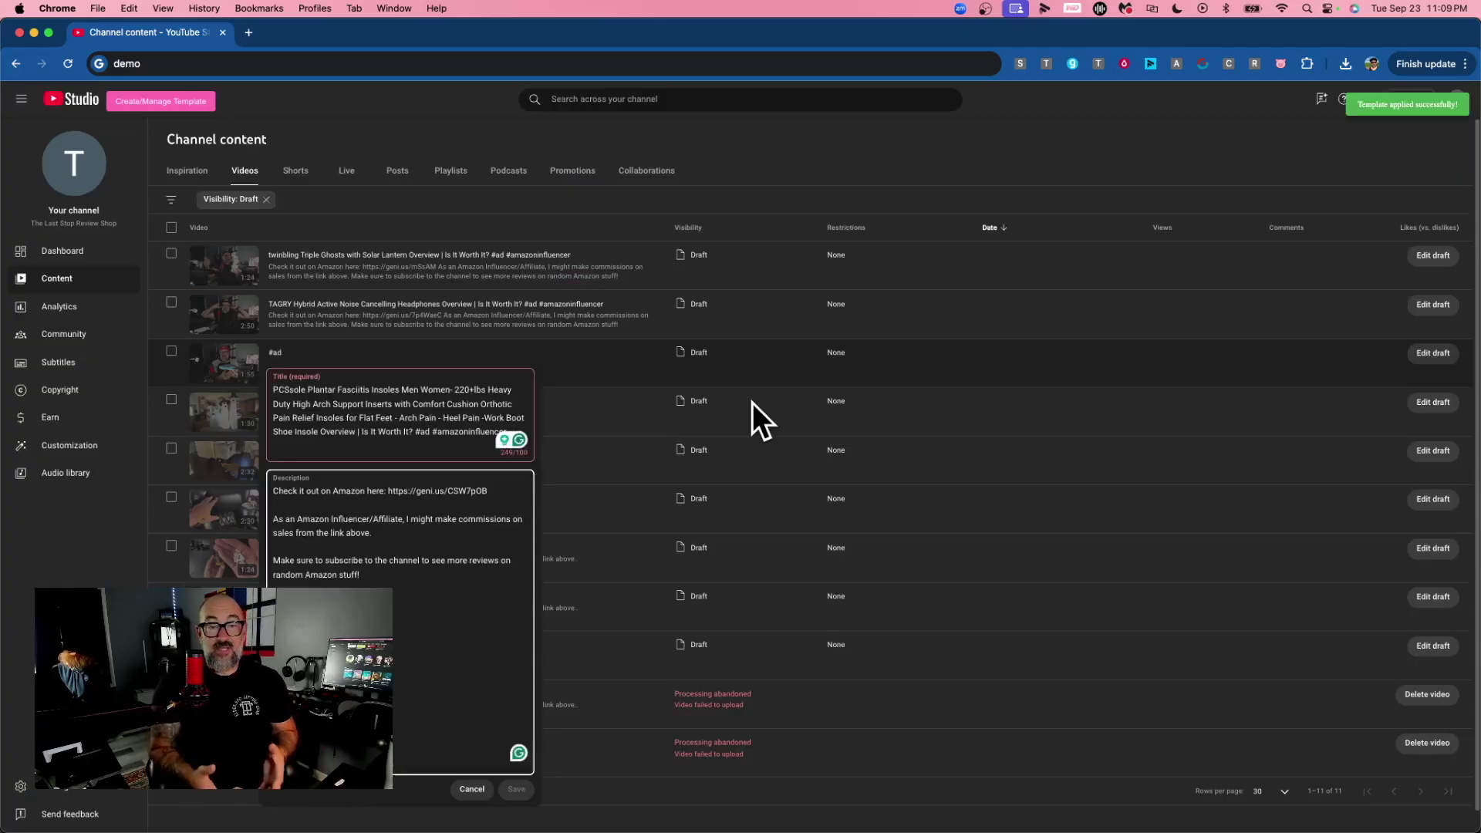
# Shorten the third draft's title to "PCSsole Plantar Fasciitis Insoles Overview | Is It Worth It? #ad #amazoninfluencer" and save it.
pyautogui.click(493, 396)
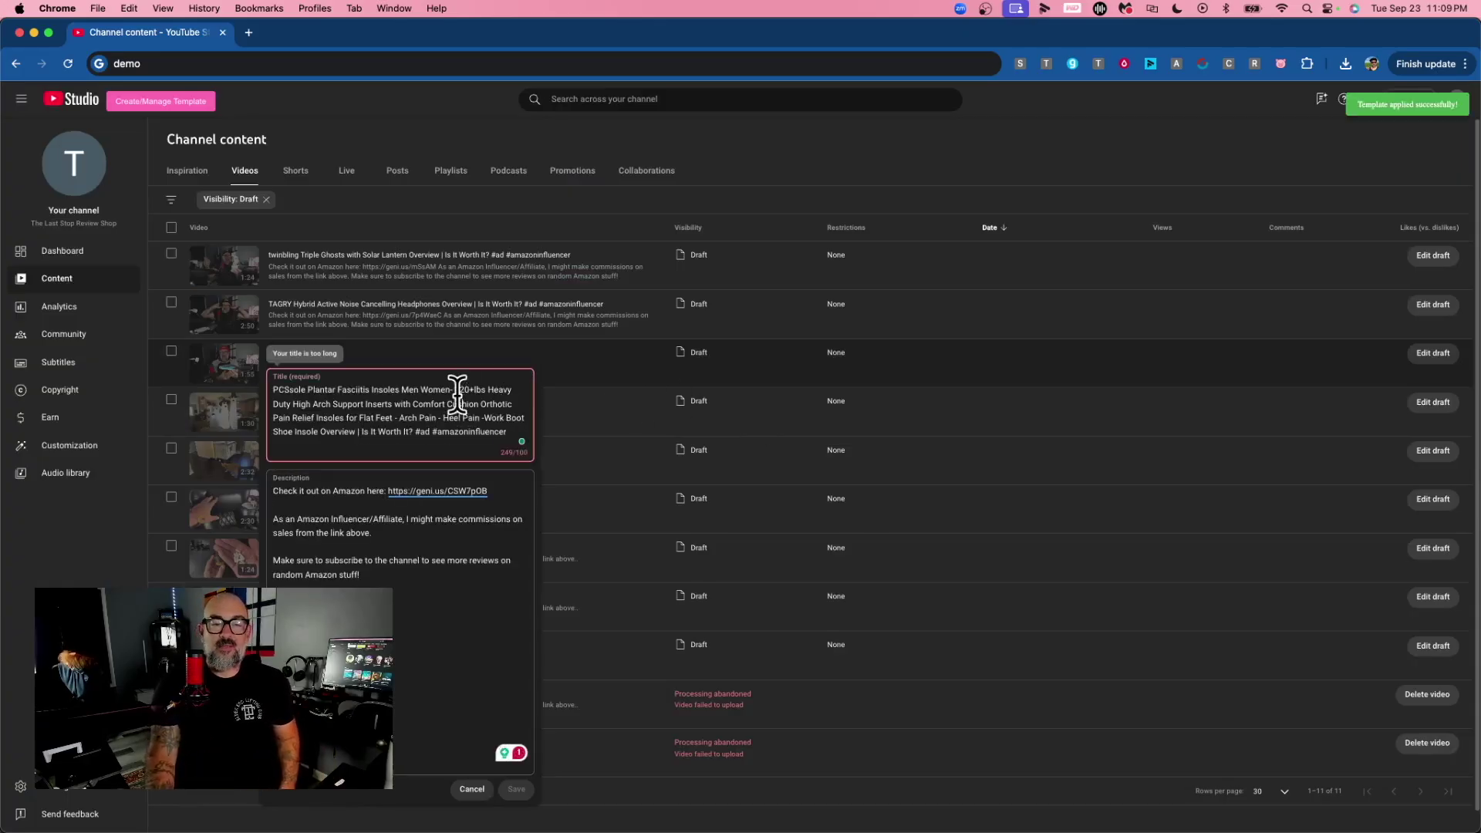
pyautogui.moveTo(401, 390); pyautogui.dragTo(318, 428)
pyautogui.press('BackSpace')
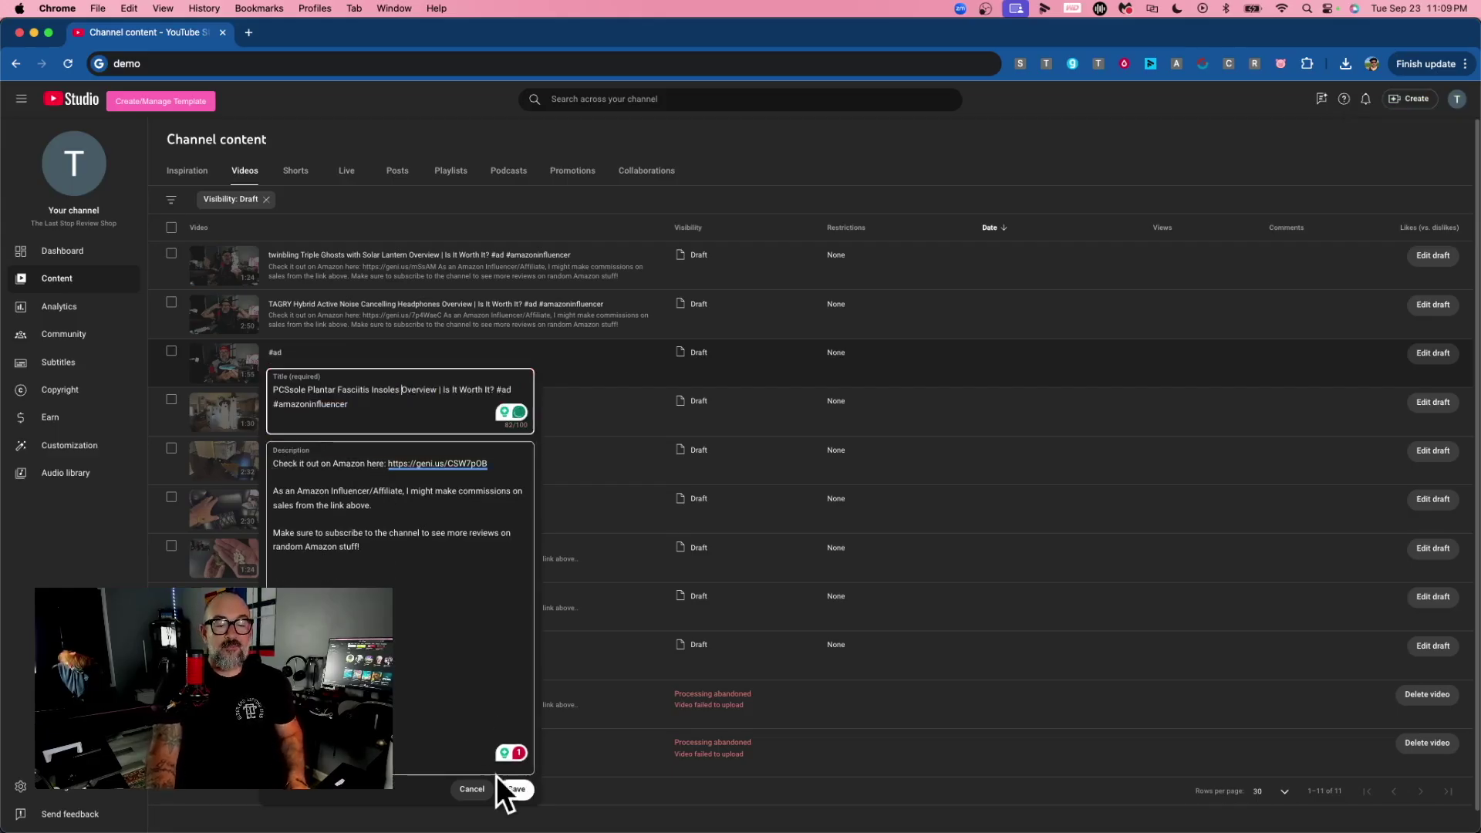
pyautogui.click(516, 790)
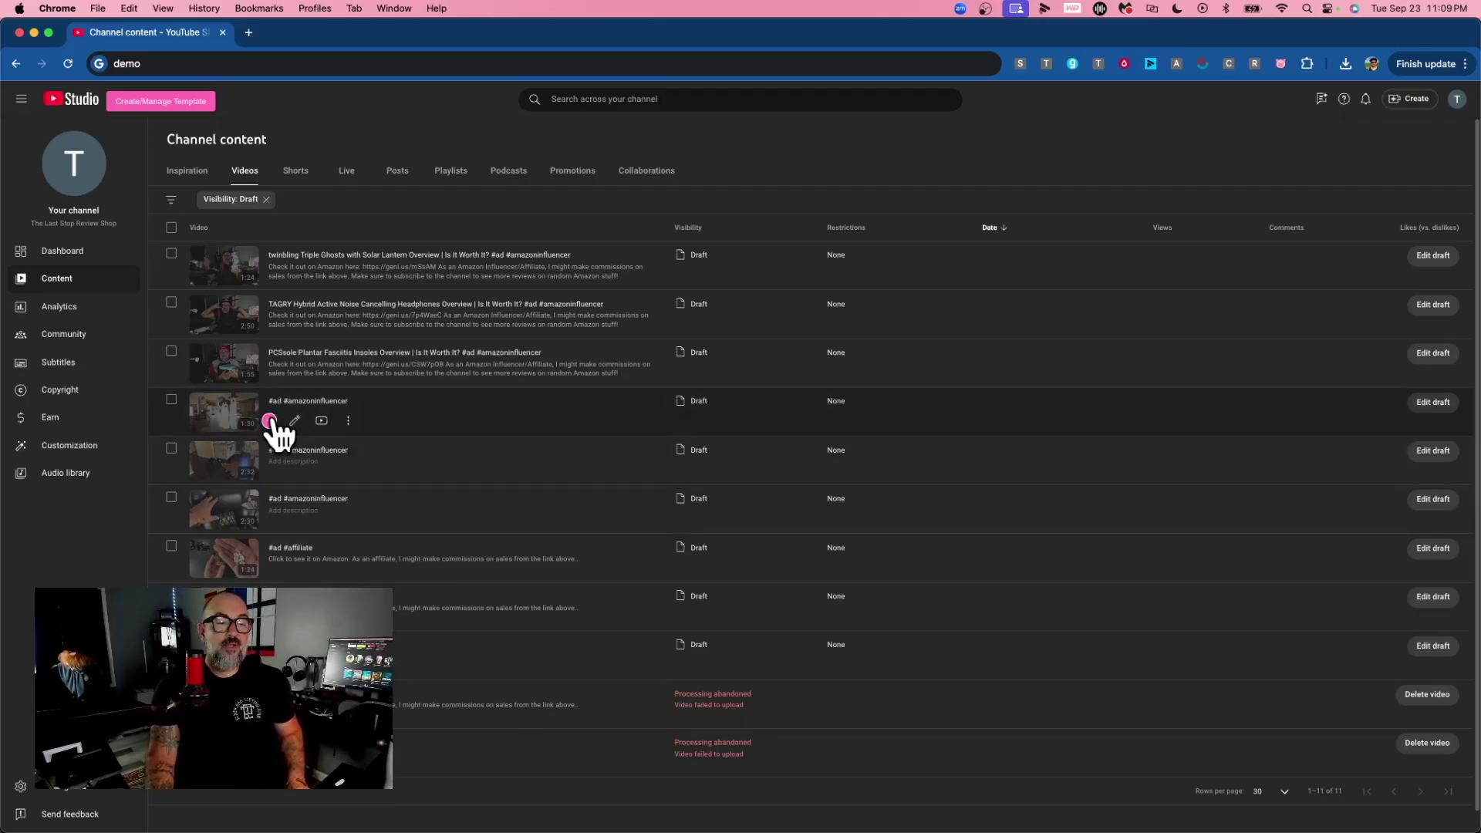
# Search Oink's matching videos for the fourth draft for "ghost" and apply the link of the ChamBay ghost decor video.
pyautogui.click(270, 421)
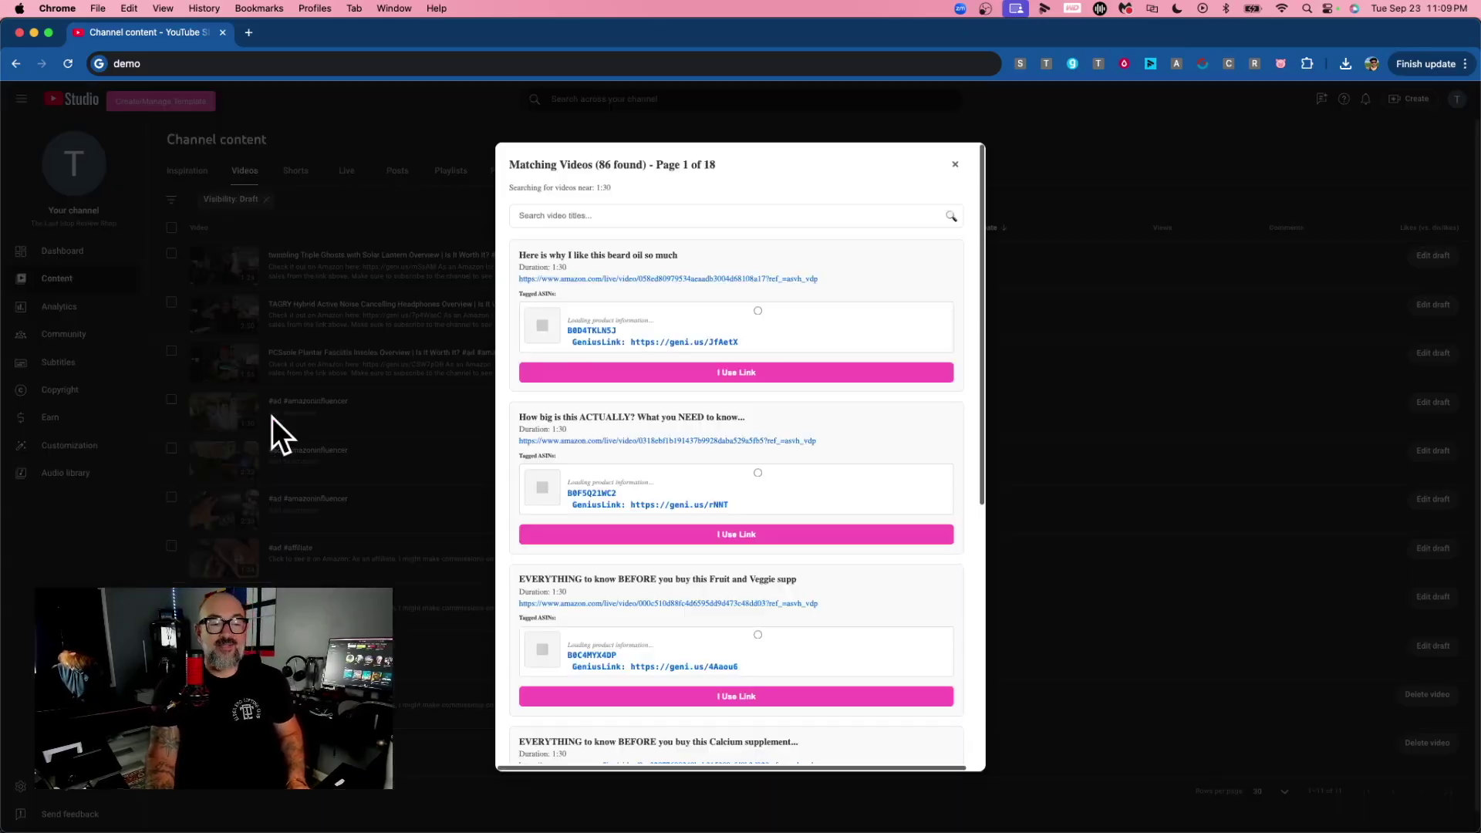
pyautogui.scroll(-5, 572, 446)
pyautogui.scroll(10, 572, 446)
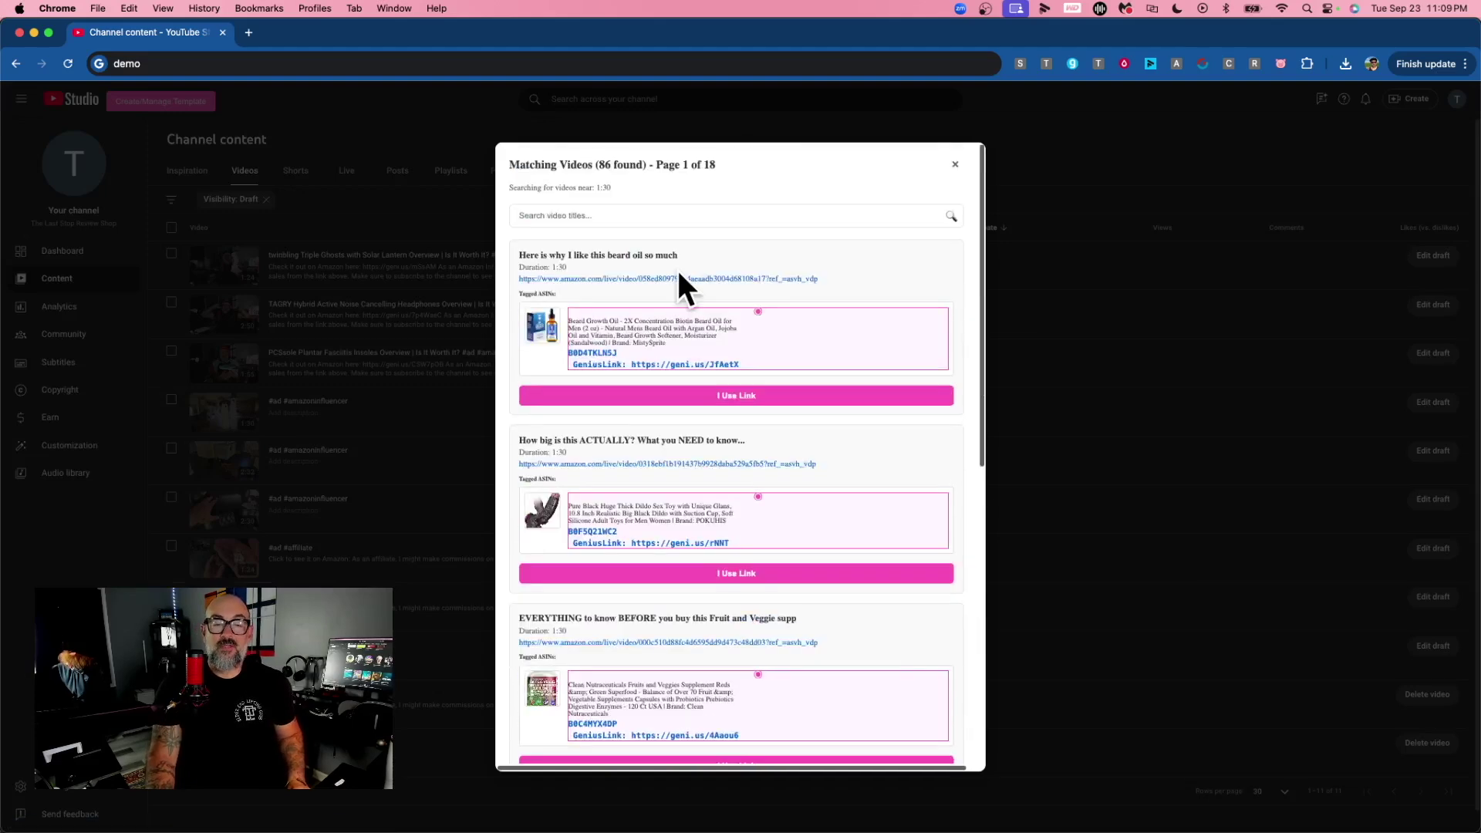
pyautogui.click(690, 214)
pyautogui.write('ghost')
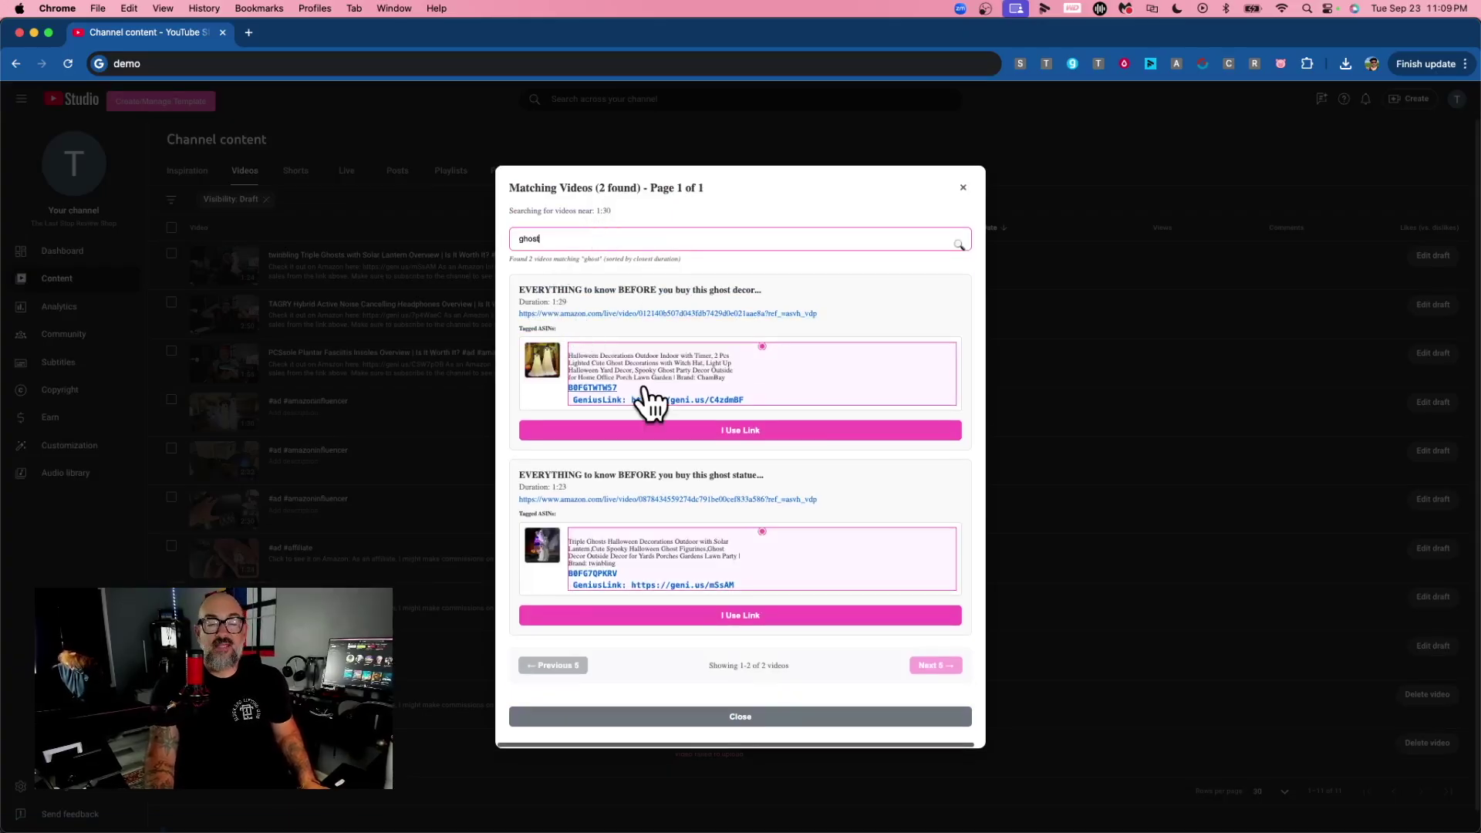
pyautogui.click(745, 430)
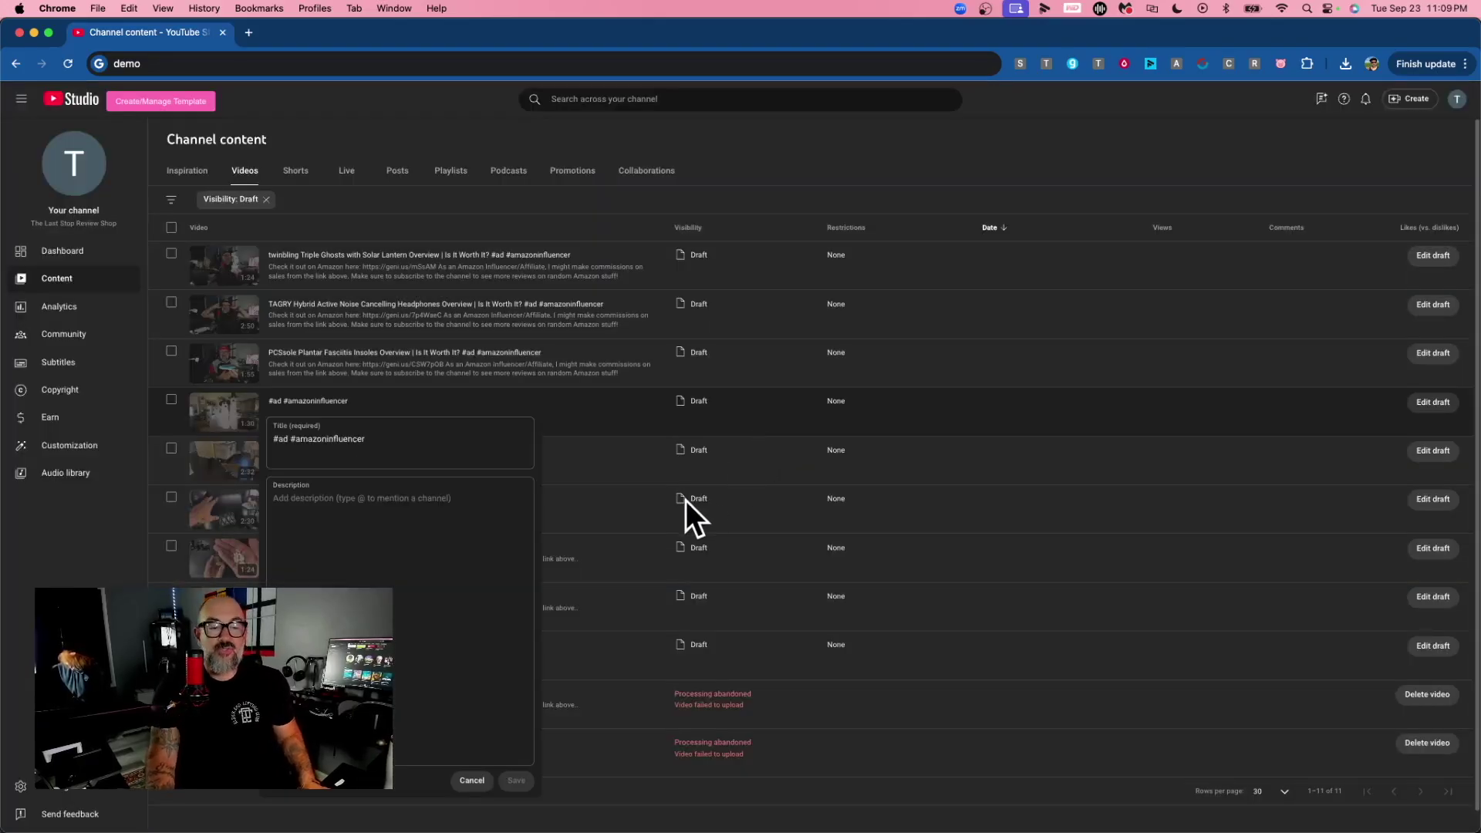
# Shorten the fourth draft's title to "ChamBay Halloween Decorations Outdoor Indoor Overview | Is It Worth It? #ad #amazoninfluencer" and save it.
pyautogui.click(373, 433)
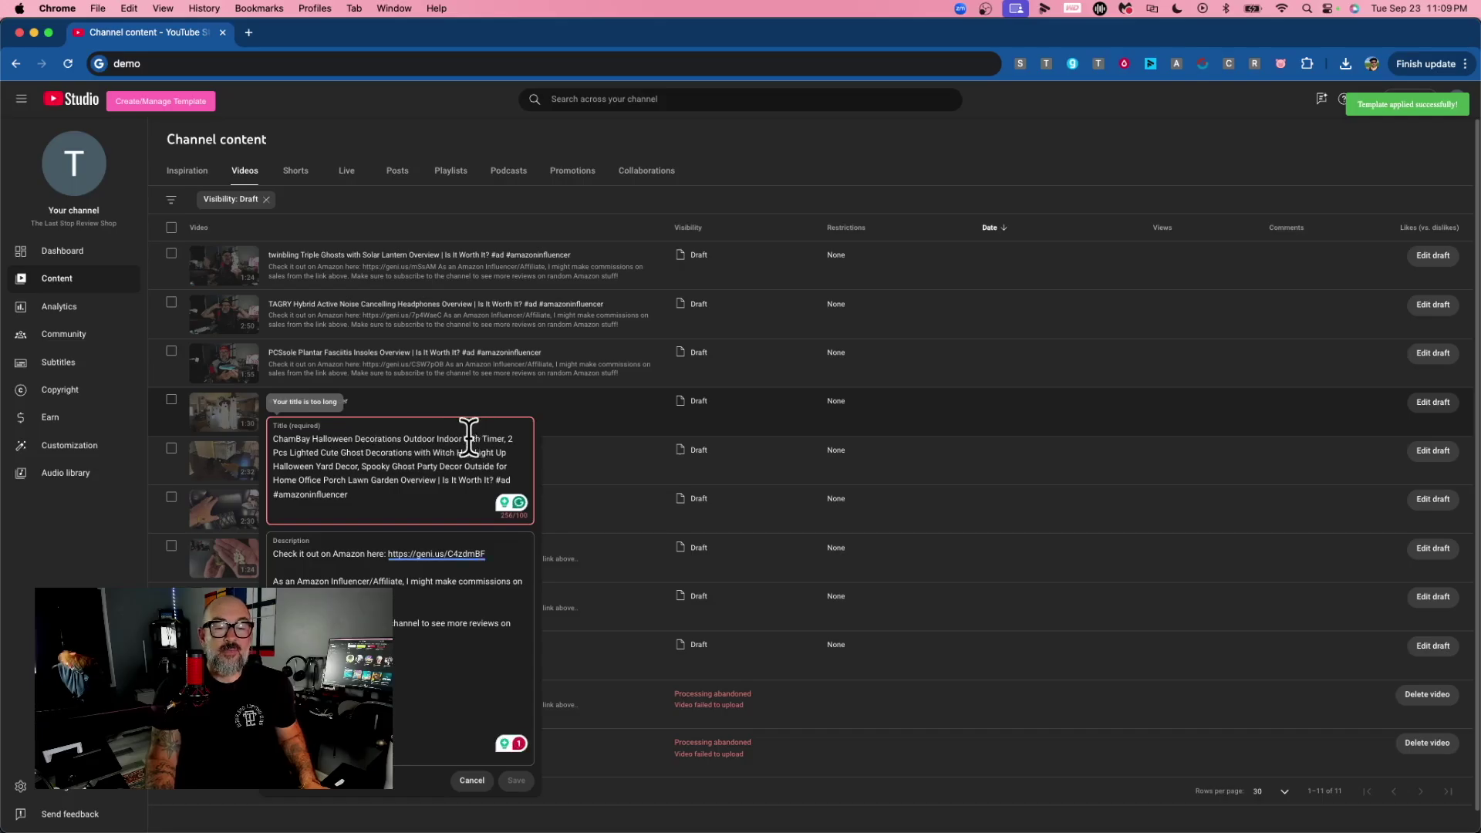
pyautogui.moveTo(464, 439); pyautogui.dragTo(400, 479)
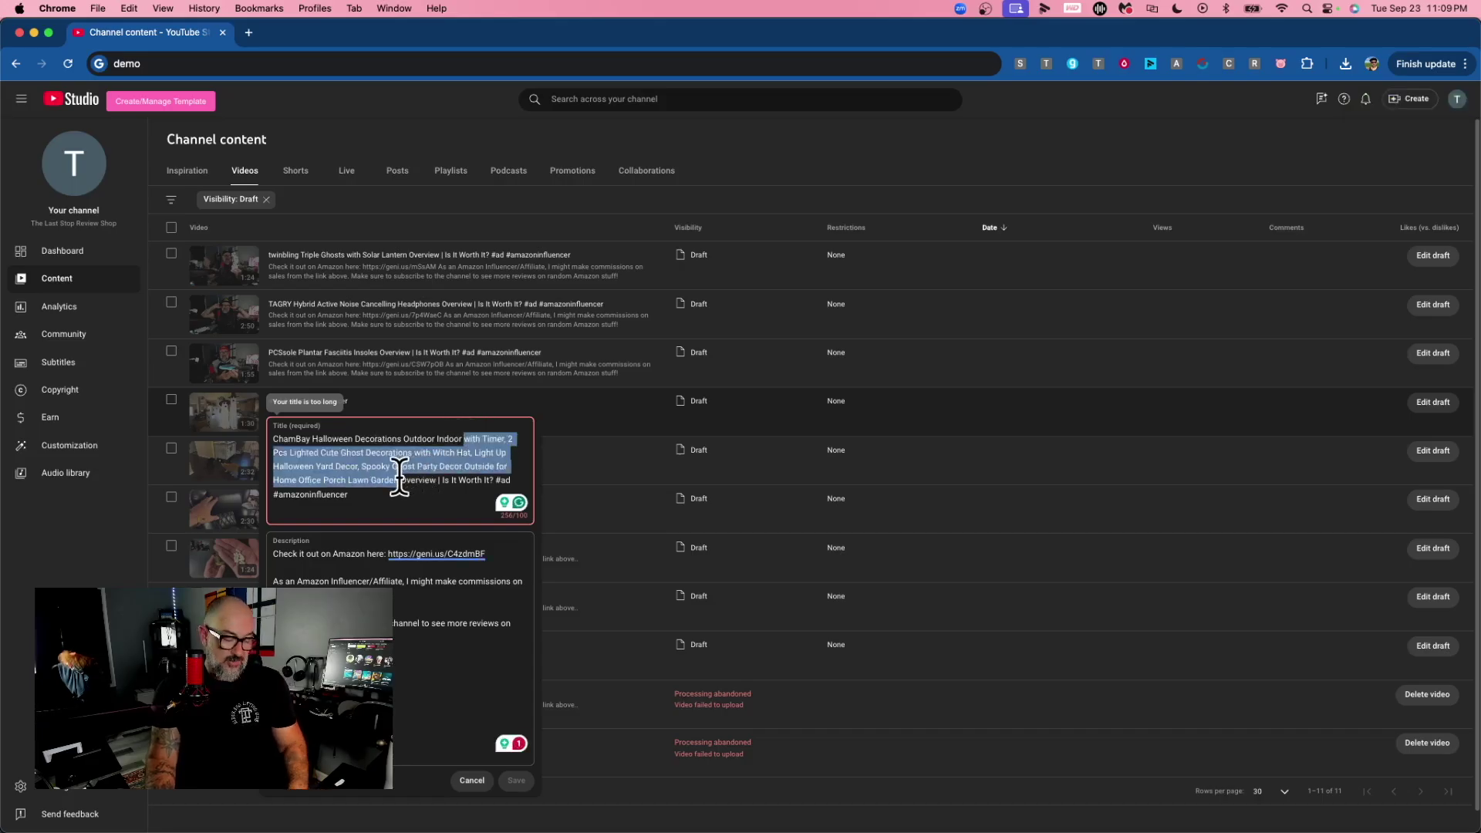
pyautogui.press('BackSpace')
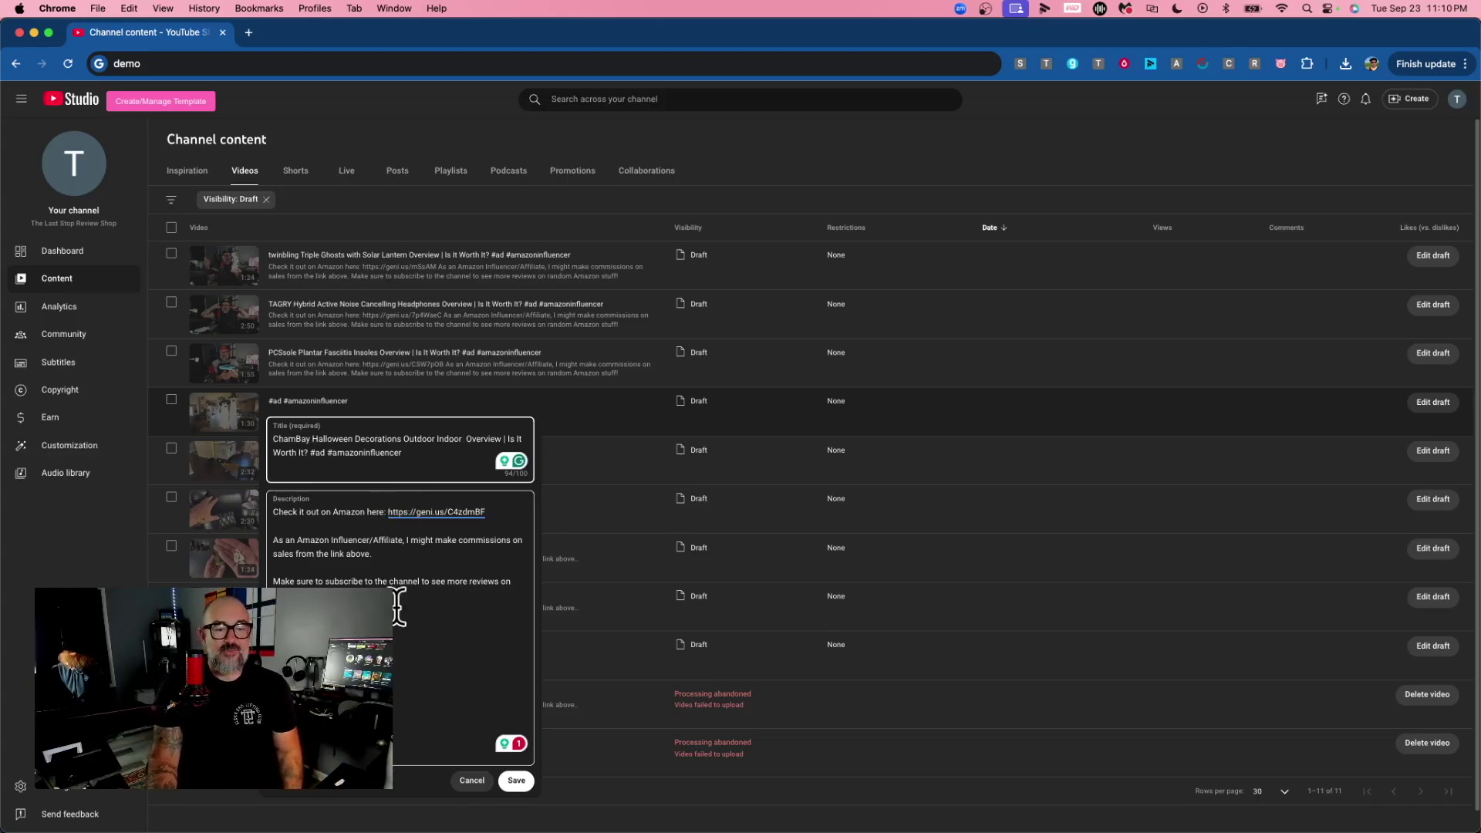
pyautogui.click(517, 781)
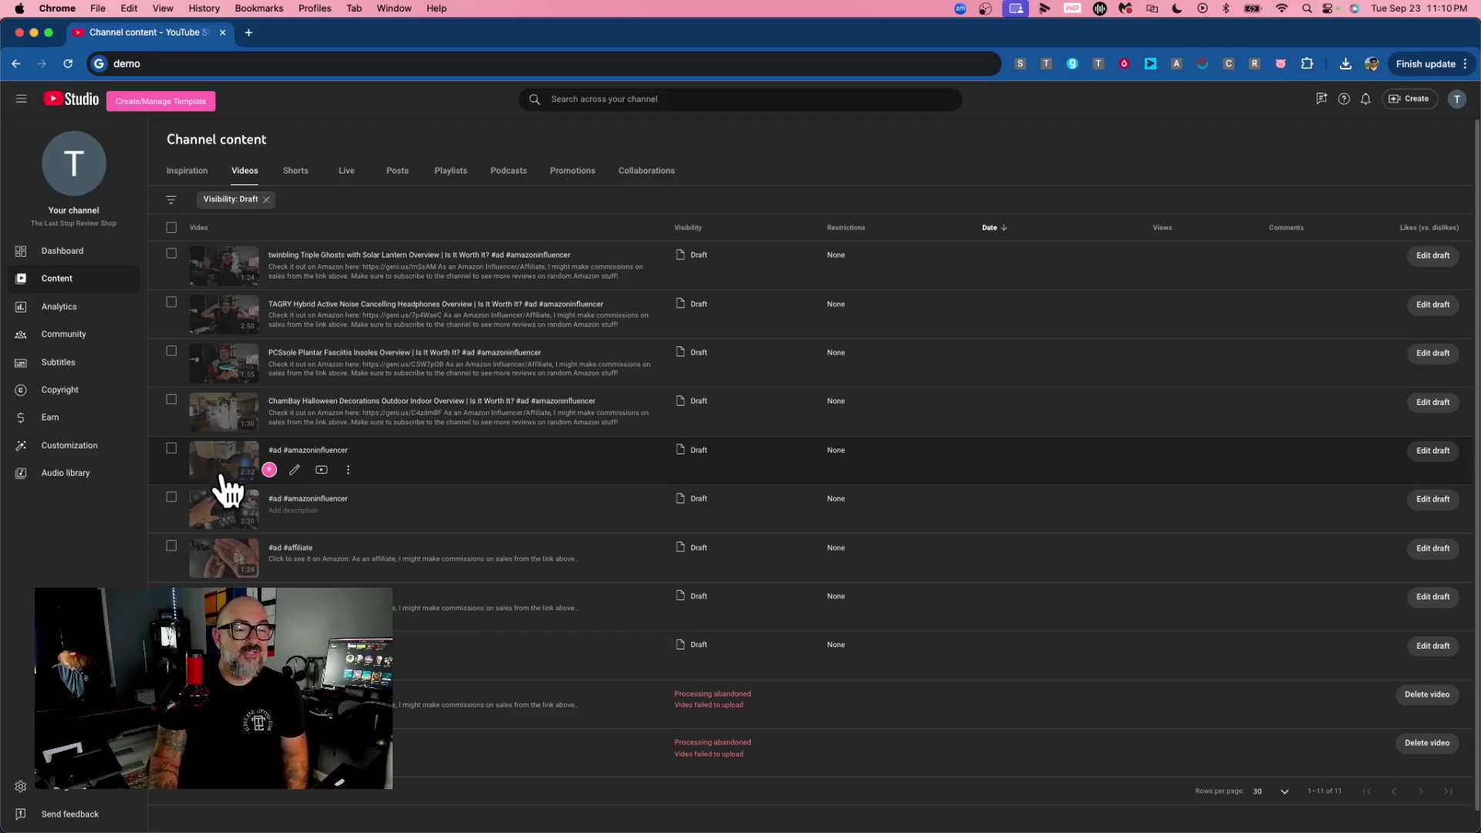
# Open Oink's matching videos for the fifth draft and apply the link of the Migipaws cat toy video.
pyautogui.click(269, 471)
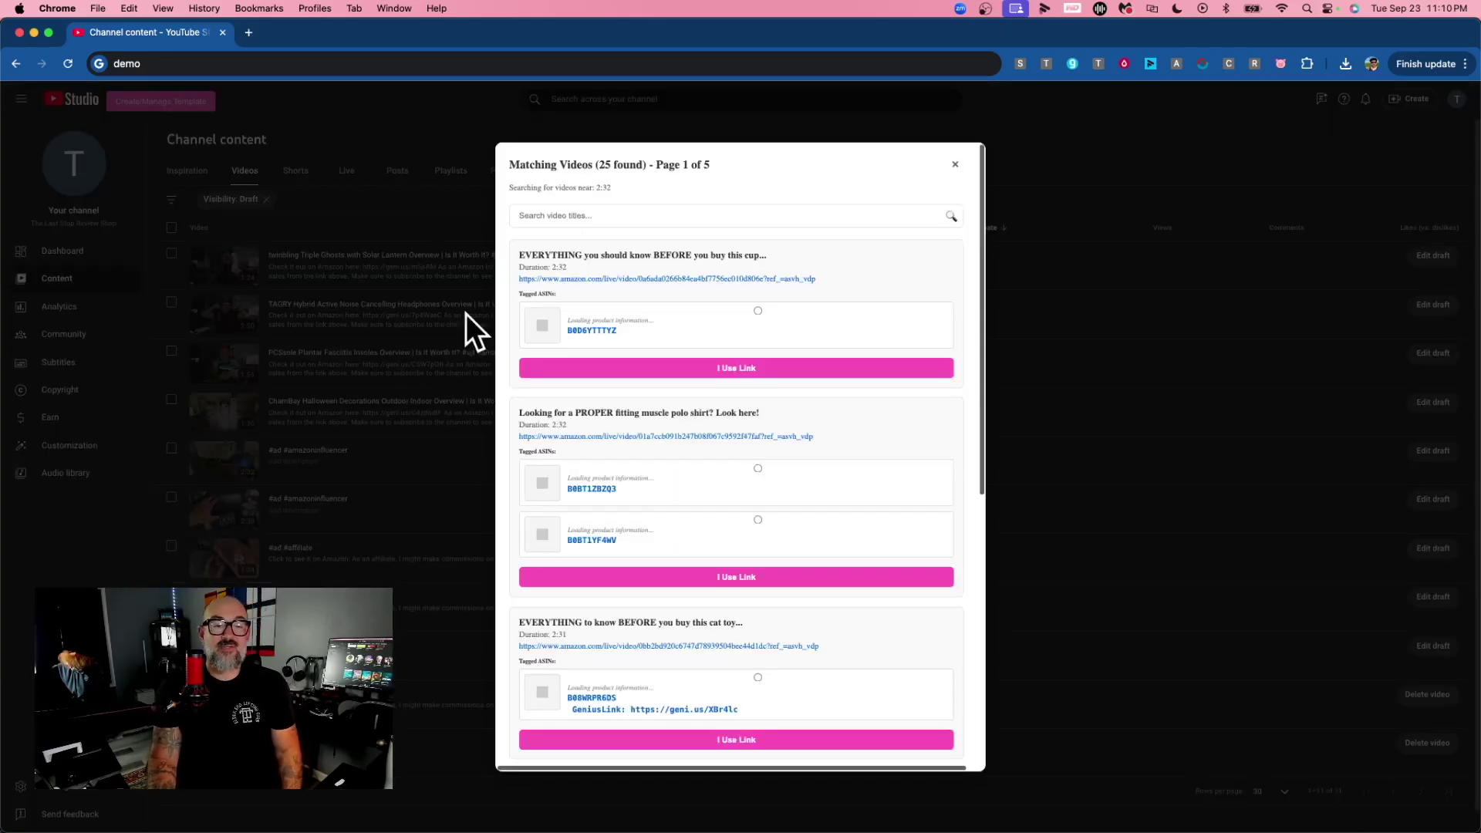
pyautogui.scroll(-5, 580, 488)
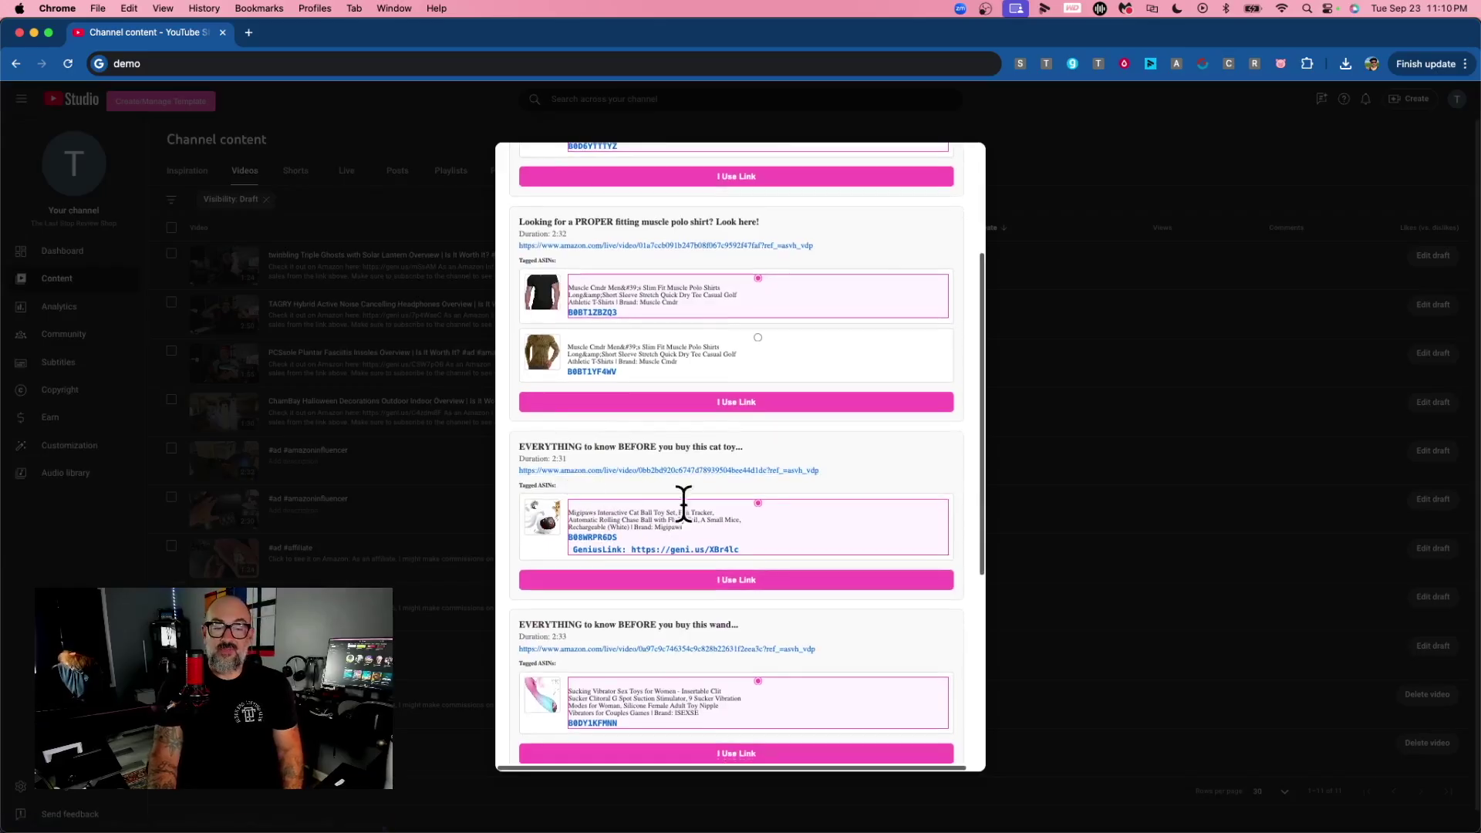
pyautogui.click(764, 587)
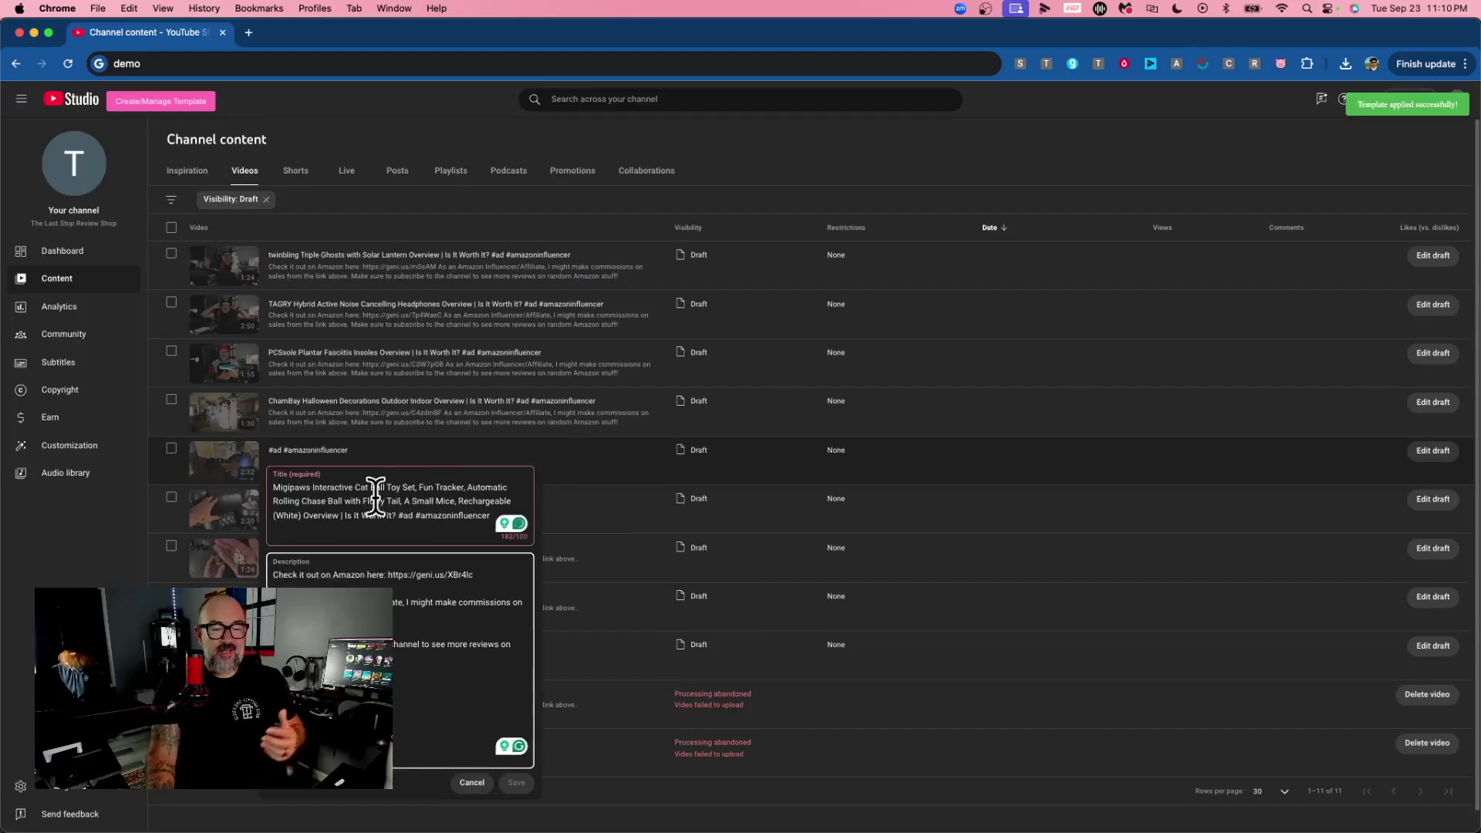
# Shorten the fifth draft's title to "Migipaws Interactive Cat Ball Toy Set Overview | Is It Worth It? #ad #amazoninfluencer" and save it.
pyautogui.moveTo(414, 489); pyautogui.dragTo(304, 513)
pyautogui.press('BackSpace')
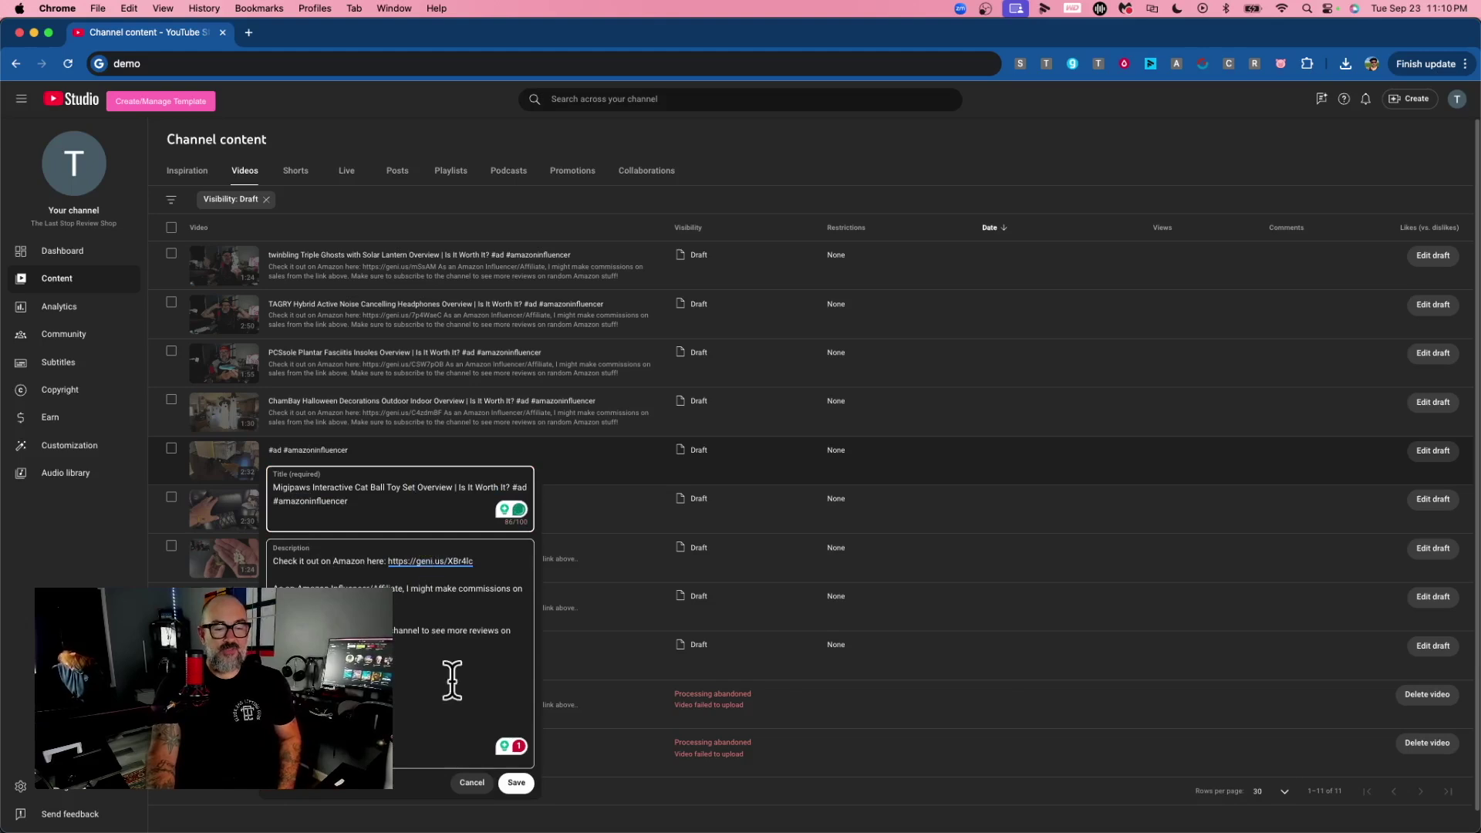
pyautogui.click(516, 783)
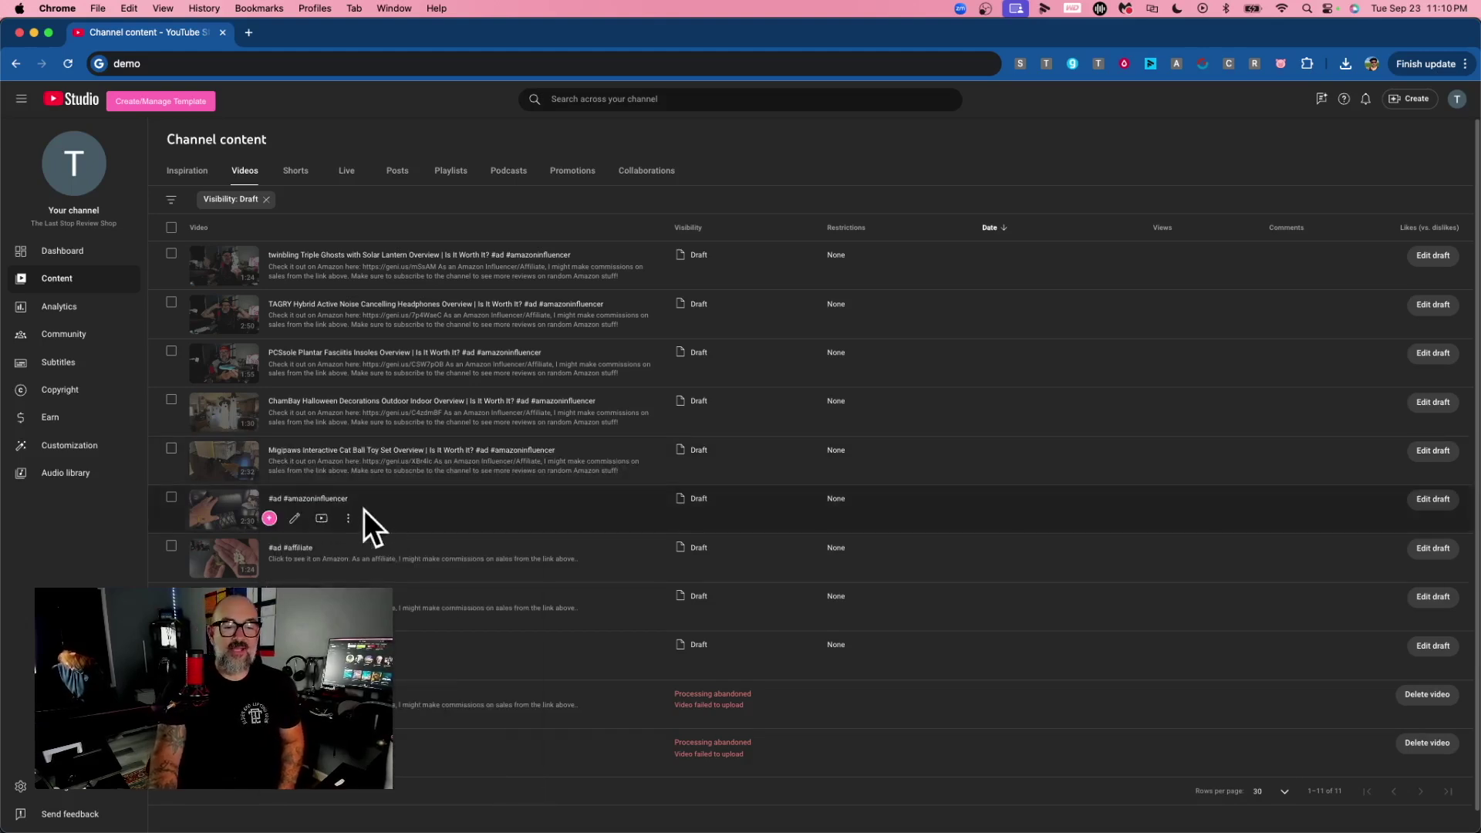
# View the sixth draft's thumbnail in a new tab to identify the product and return to the channel content.
pyautogui.click(269, 518)
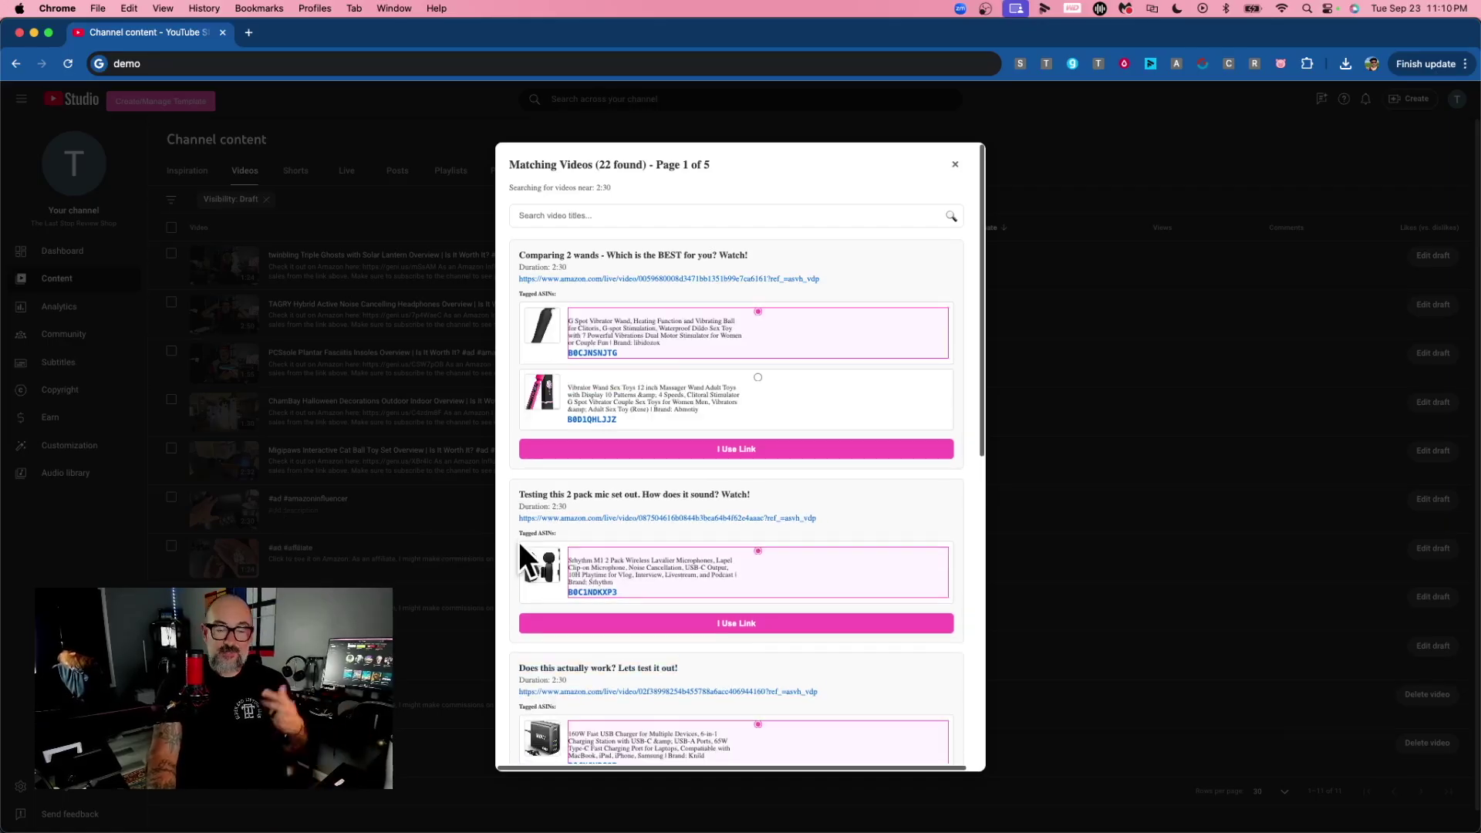
pyautogui.click(955, 165)
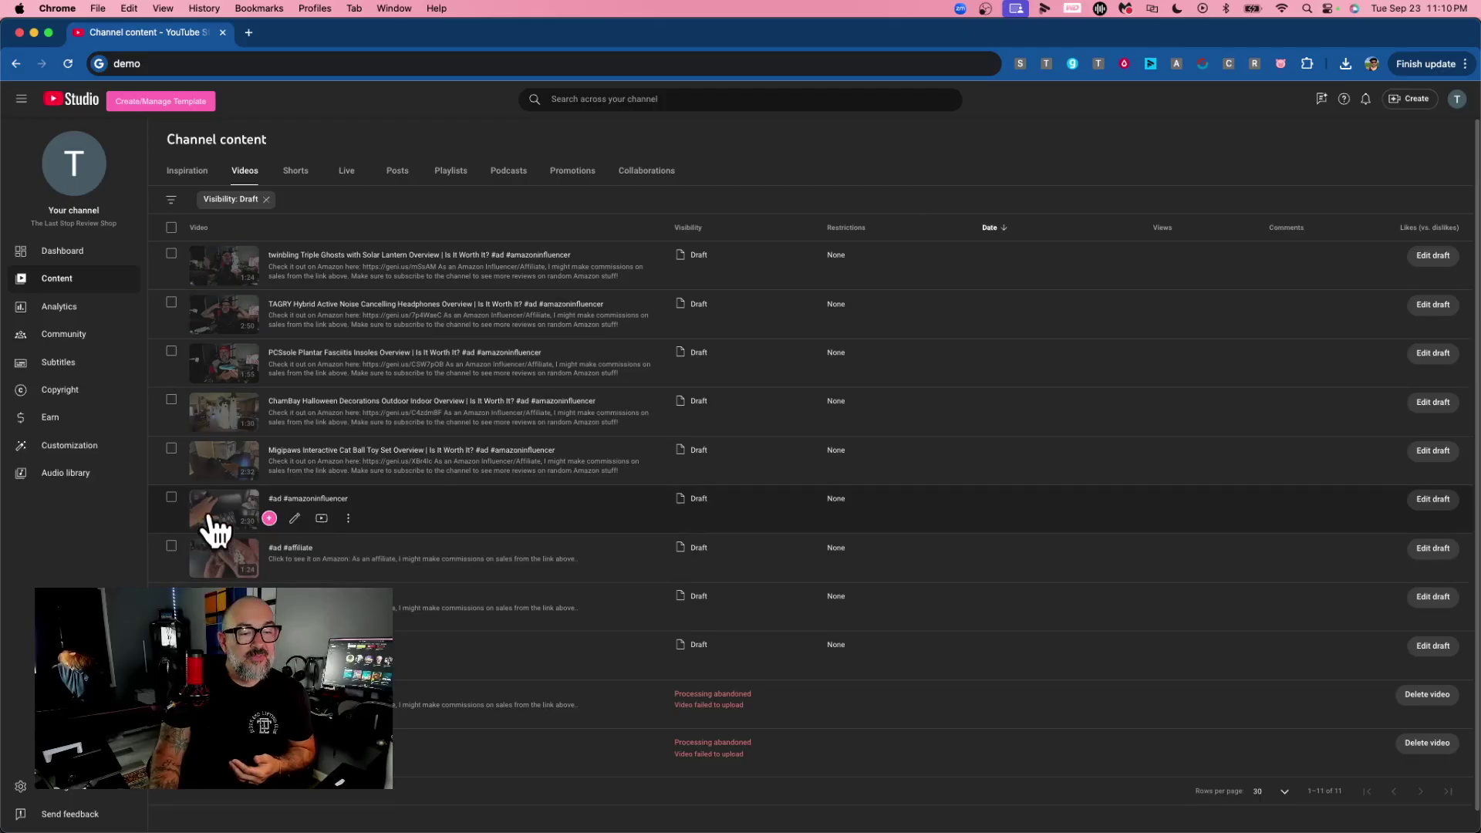
pyautogui.rightClick(210, 515)
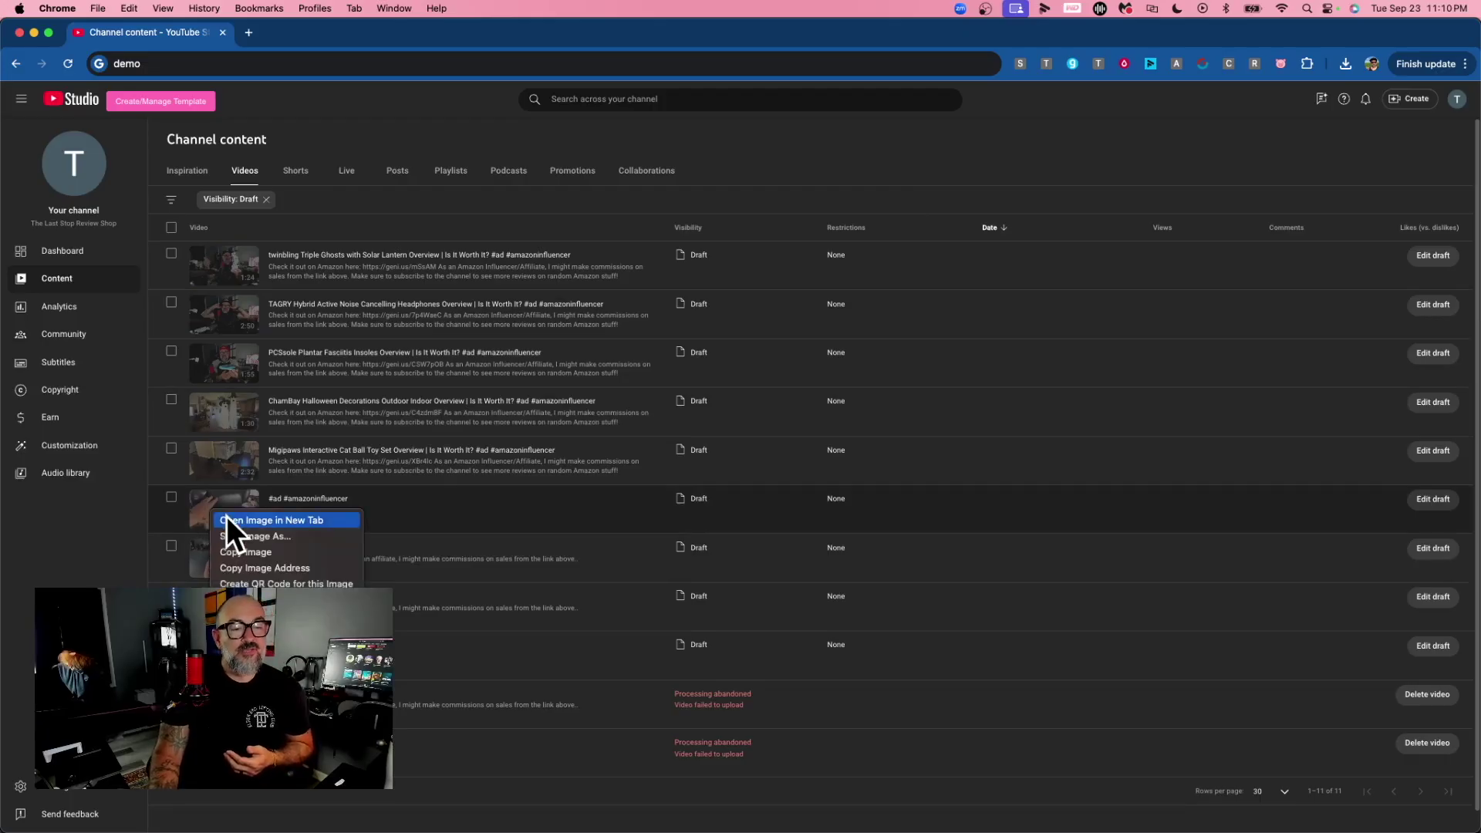
pyautogui.press('Escape')
pyautogui.click(291, 32)
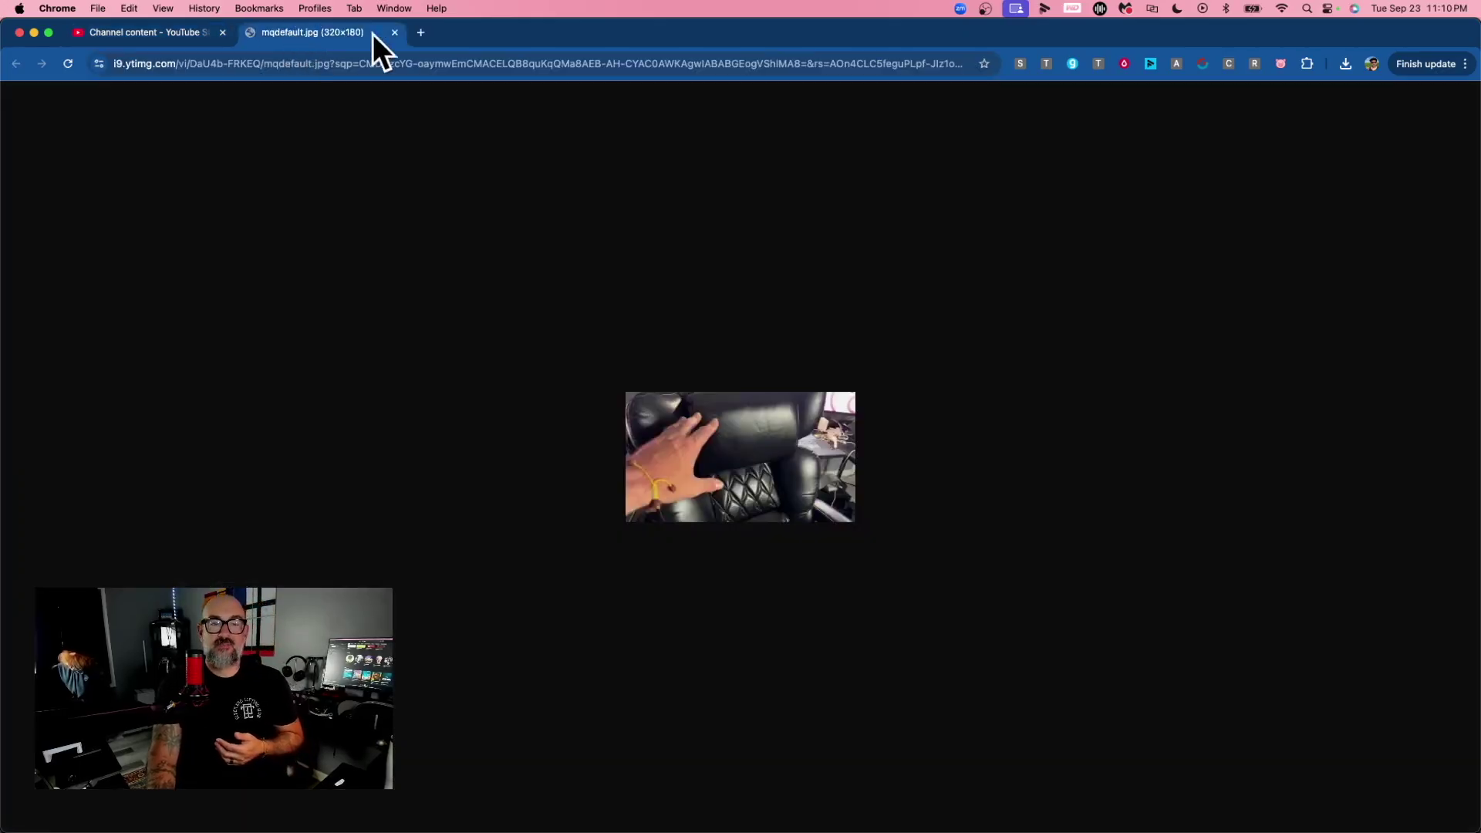
pyautogui.click(155, 33)
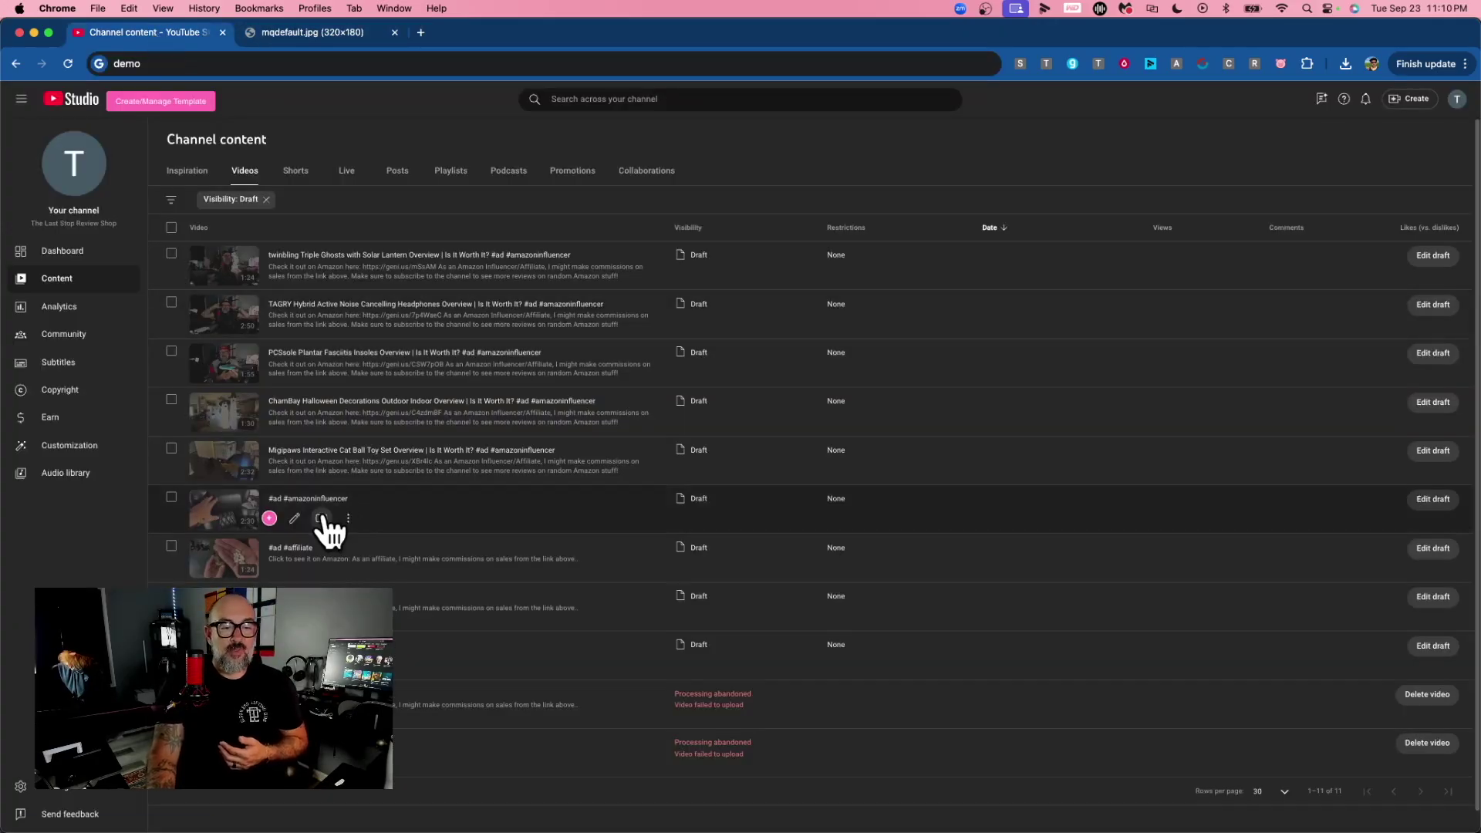
# Search Oink's matching videos for the sixth draft for "chair" and apply the link of the ERILEWE COLLECTION luxury chair video.
pyautogui.click(269, 518)
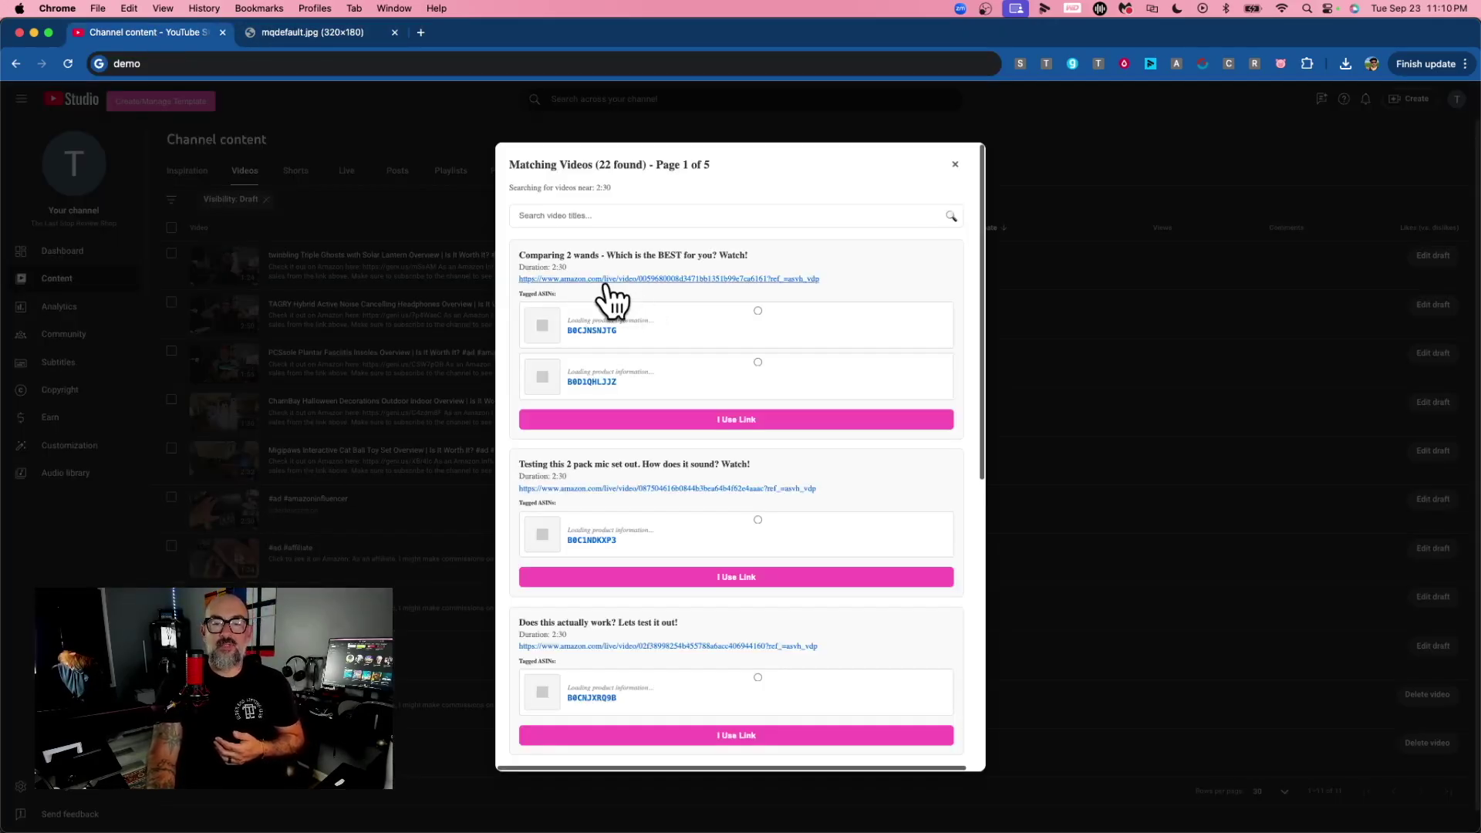
pyautogui.scroll(-10, 606, 432)
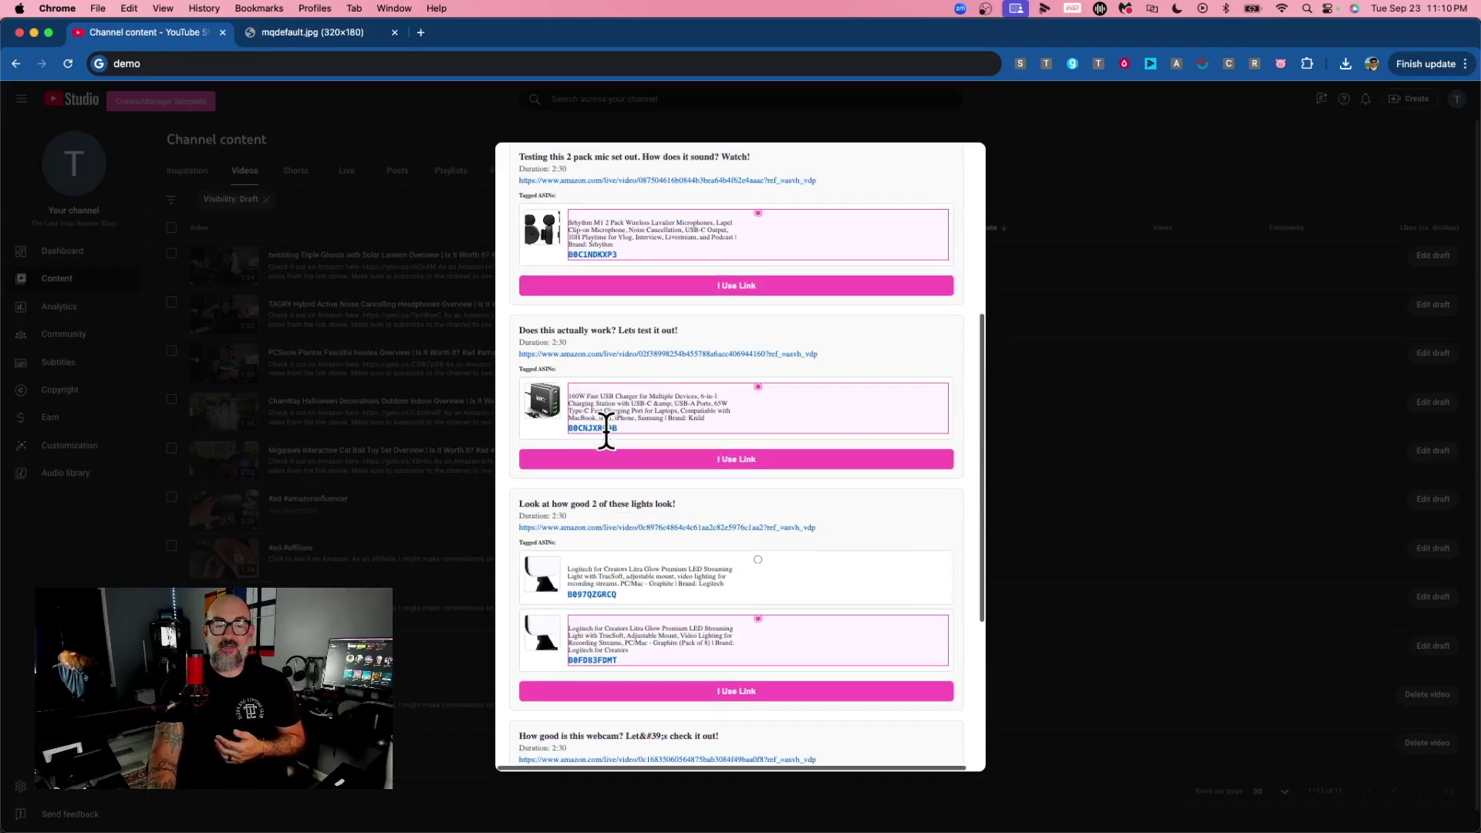
pyautogui.scroll(-2, 606, 432)
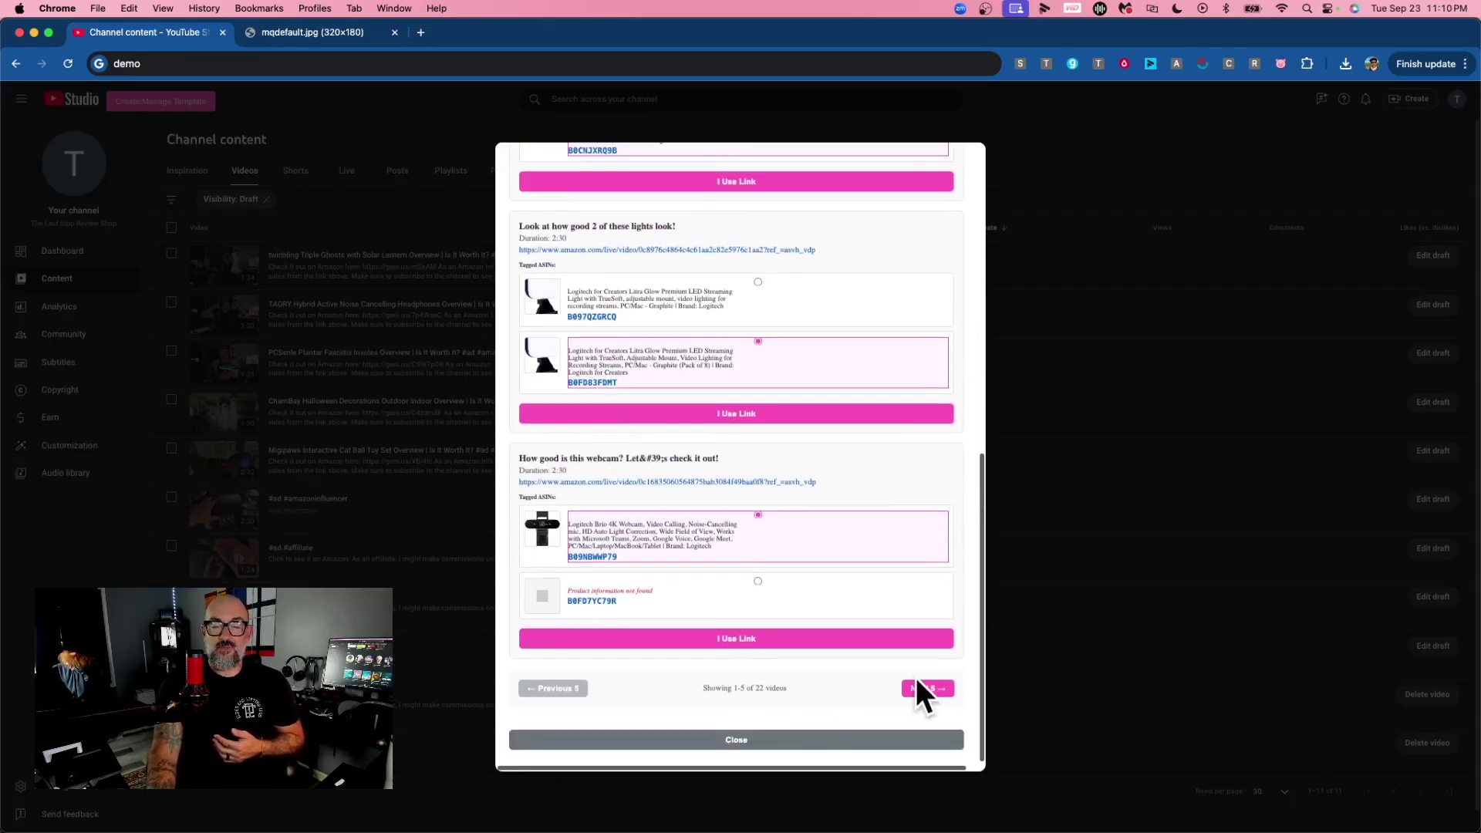
pyautogui.click(920, 689)
pyautogui.scroll(6, 749, 530)
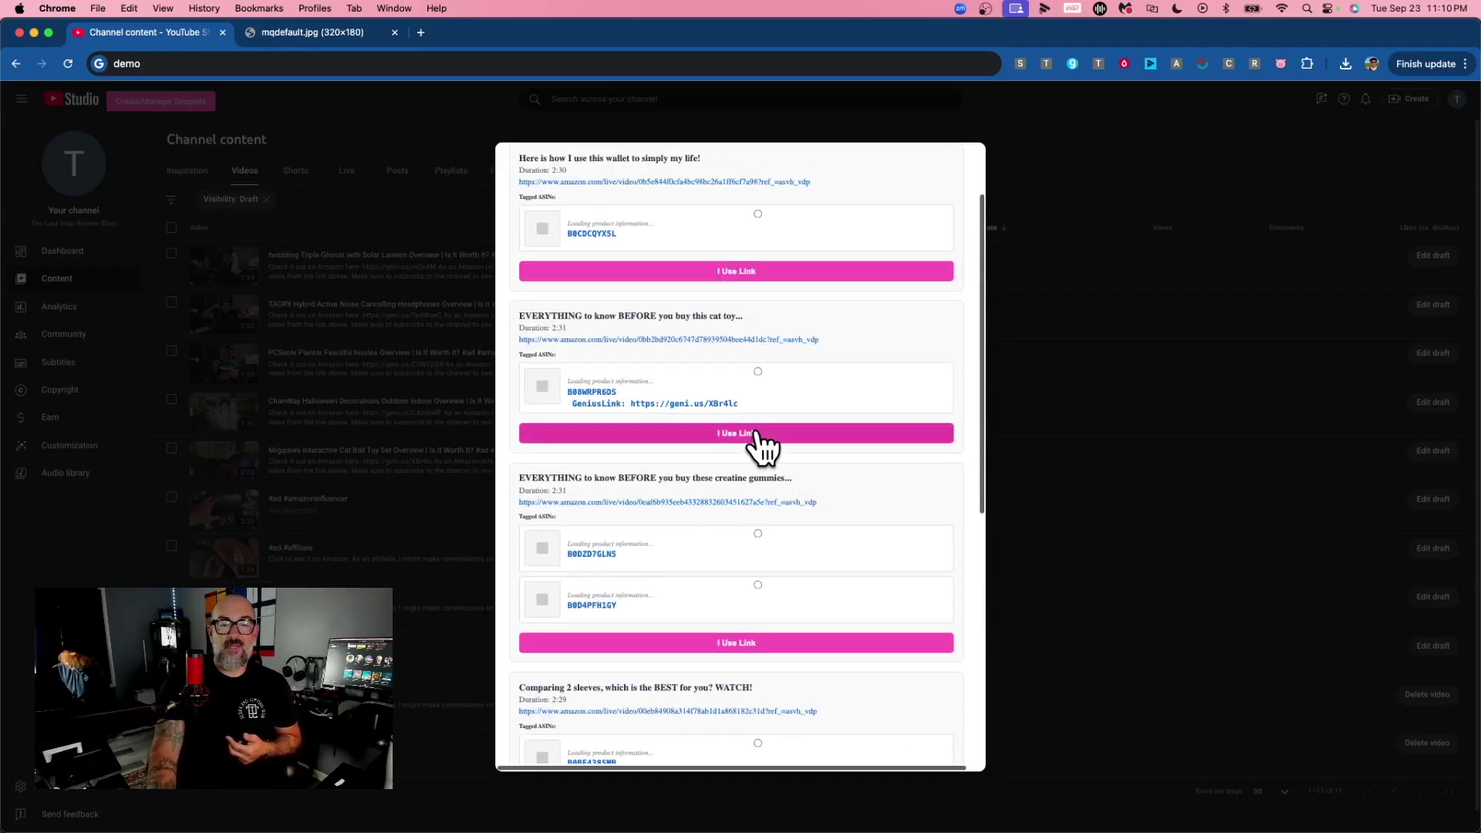
pyautogui.scroll(-8, 759, 440)
pyautogui.scroll(-2, 757, 426)
pyautogui.scroll(15, 725, 309)
pyautogui.click(727, 216)
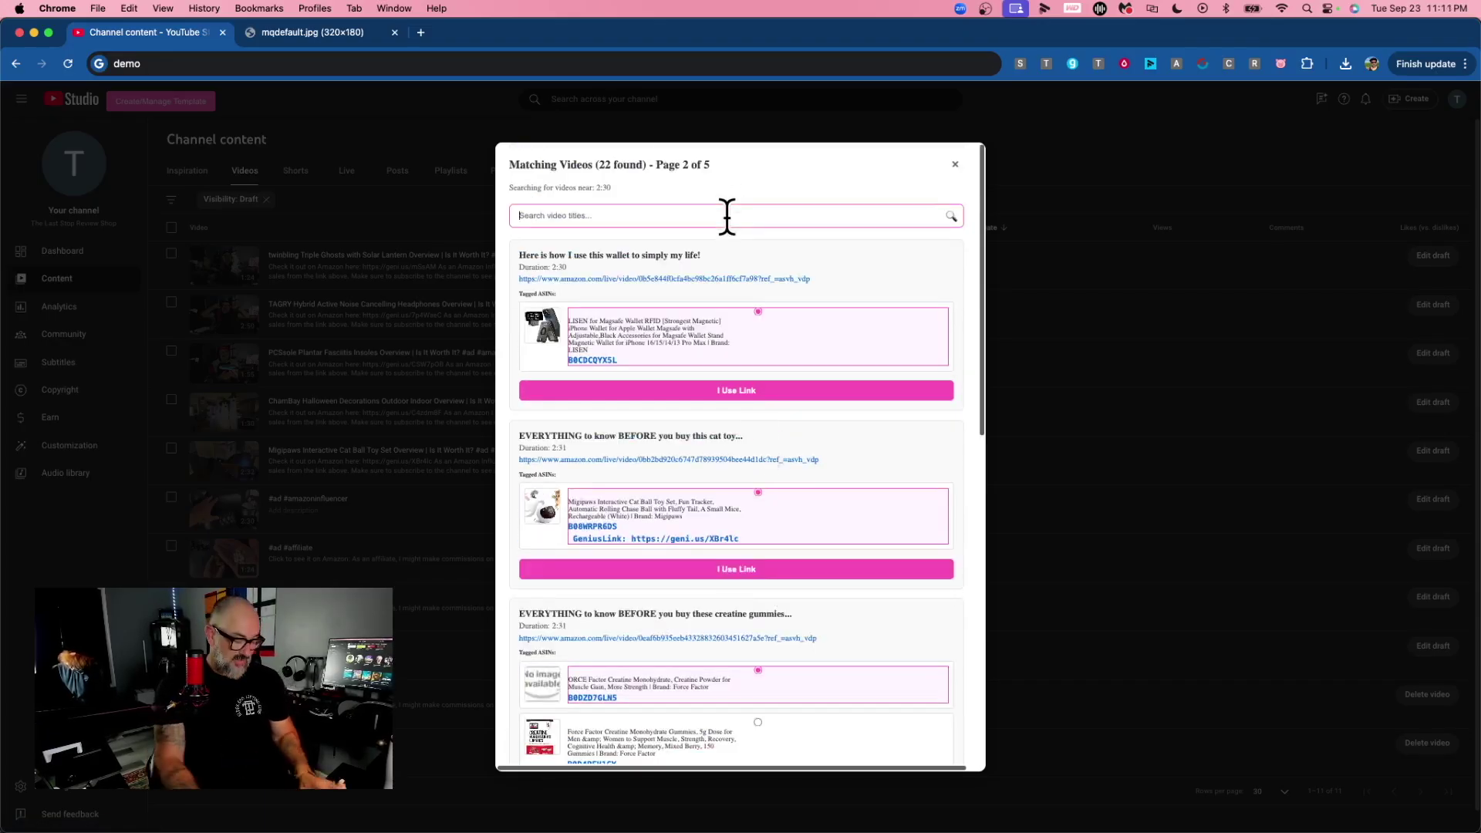
pyautogui.write('chair')
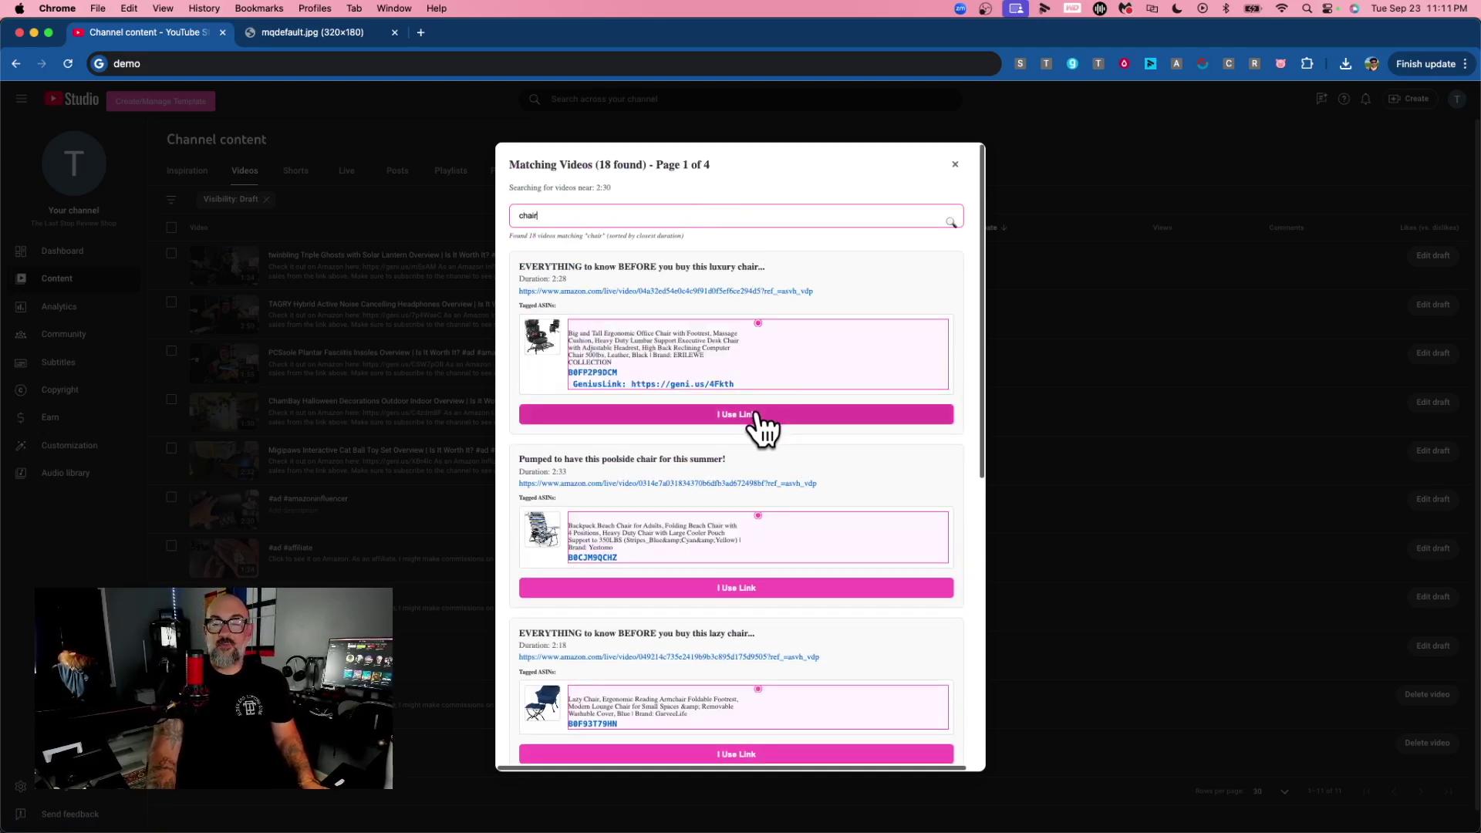
pyautogui.click(757, 414)
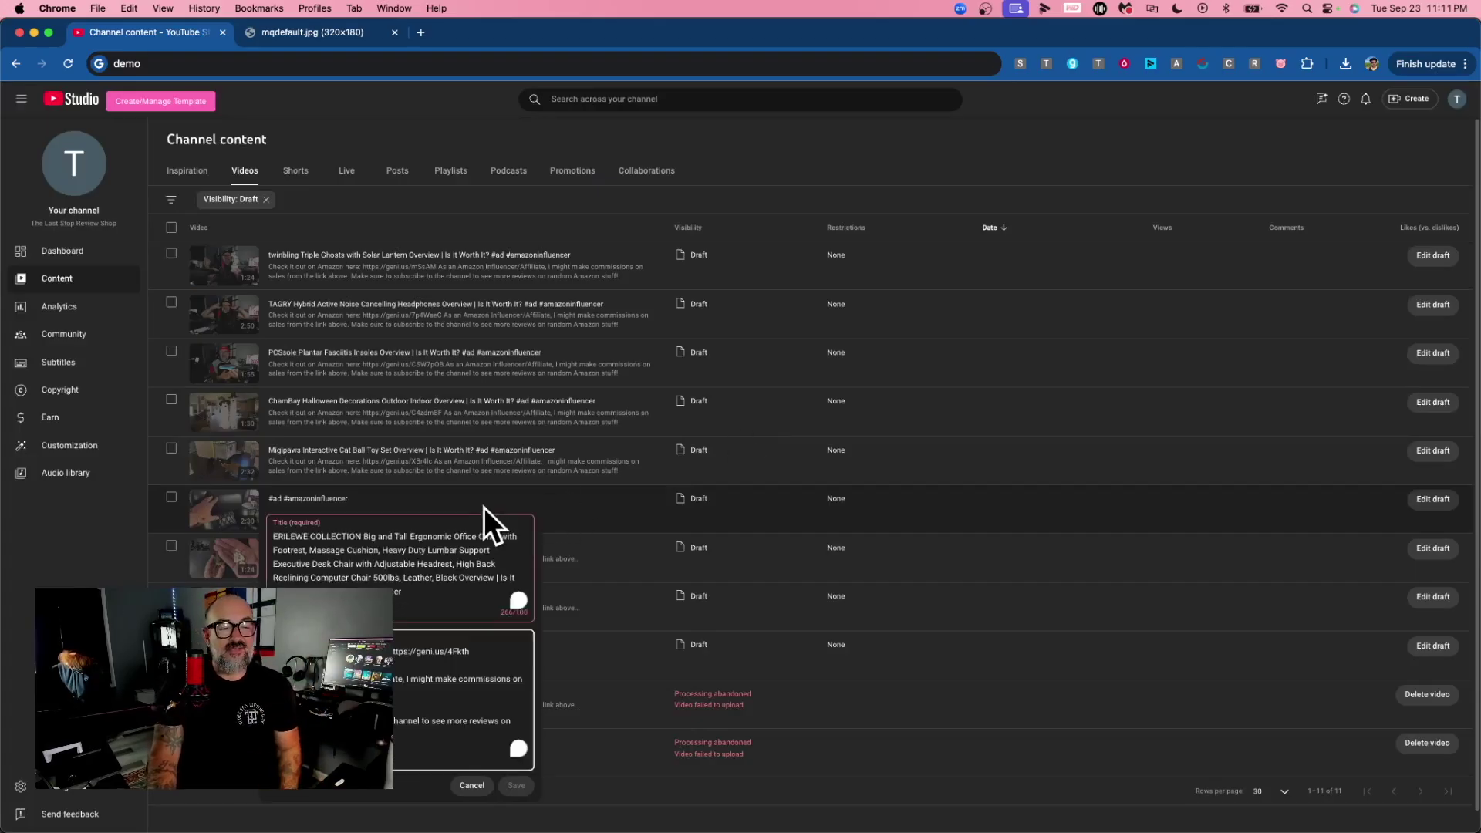
# Shorten the sixth draft's title to "ERILEWE COLLECTION Big and Tall Office Chair Overview | Is It Worth It? #ad #amazoninfluencer" and save it.
pyautogui.click(376, 550)
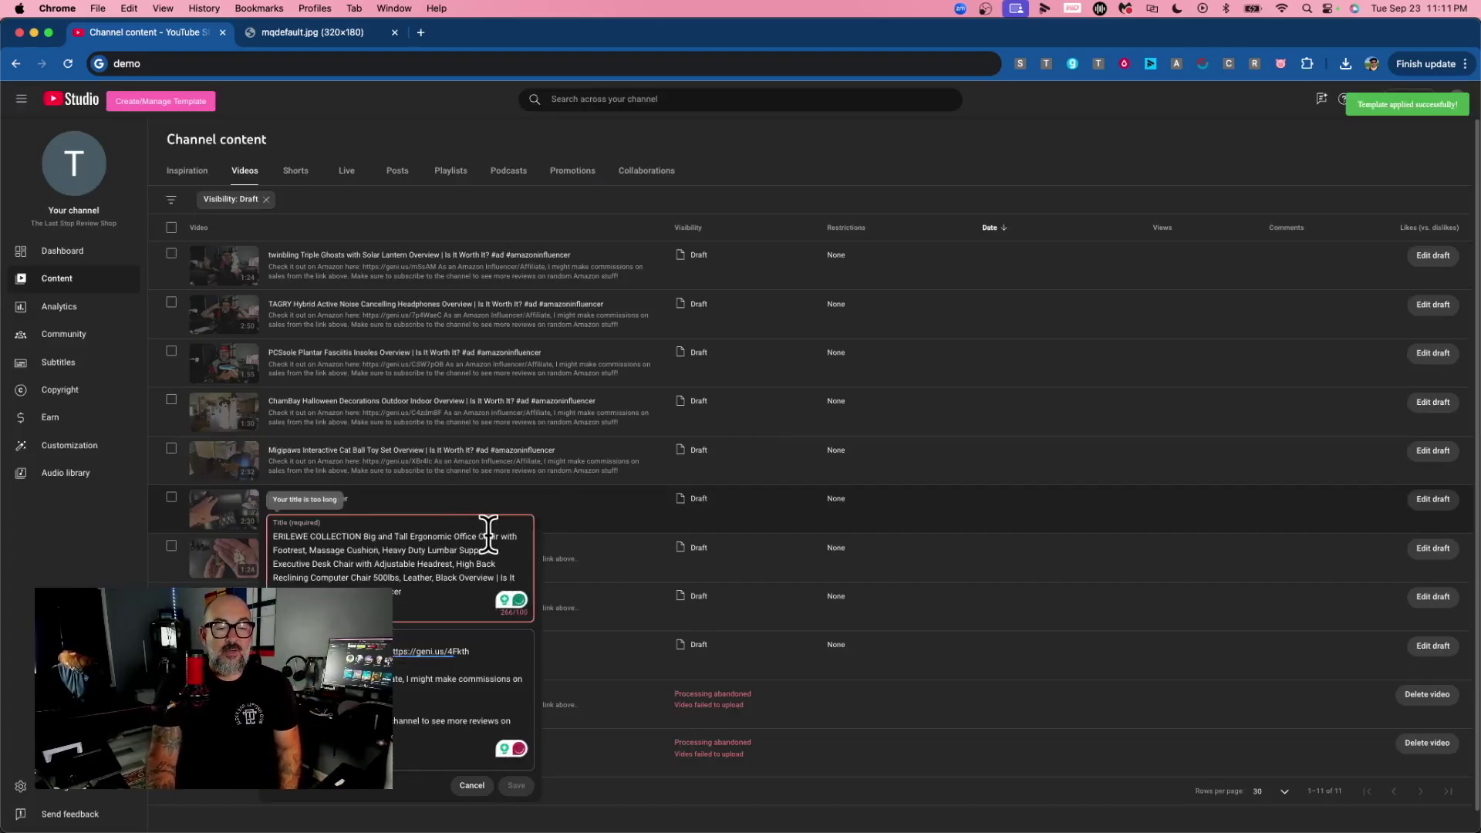
pyautogui.moveTo(494, 536); pyautogui.dragTo(458, 579)
pyautogui.press('BackSpace')
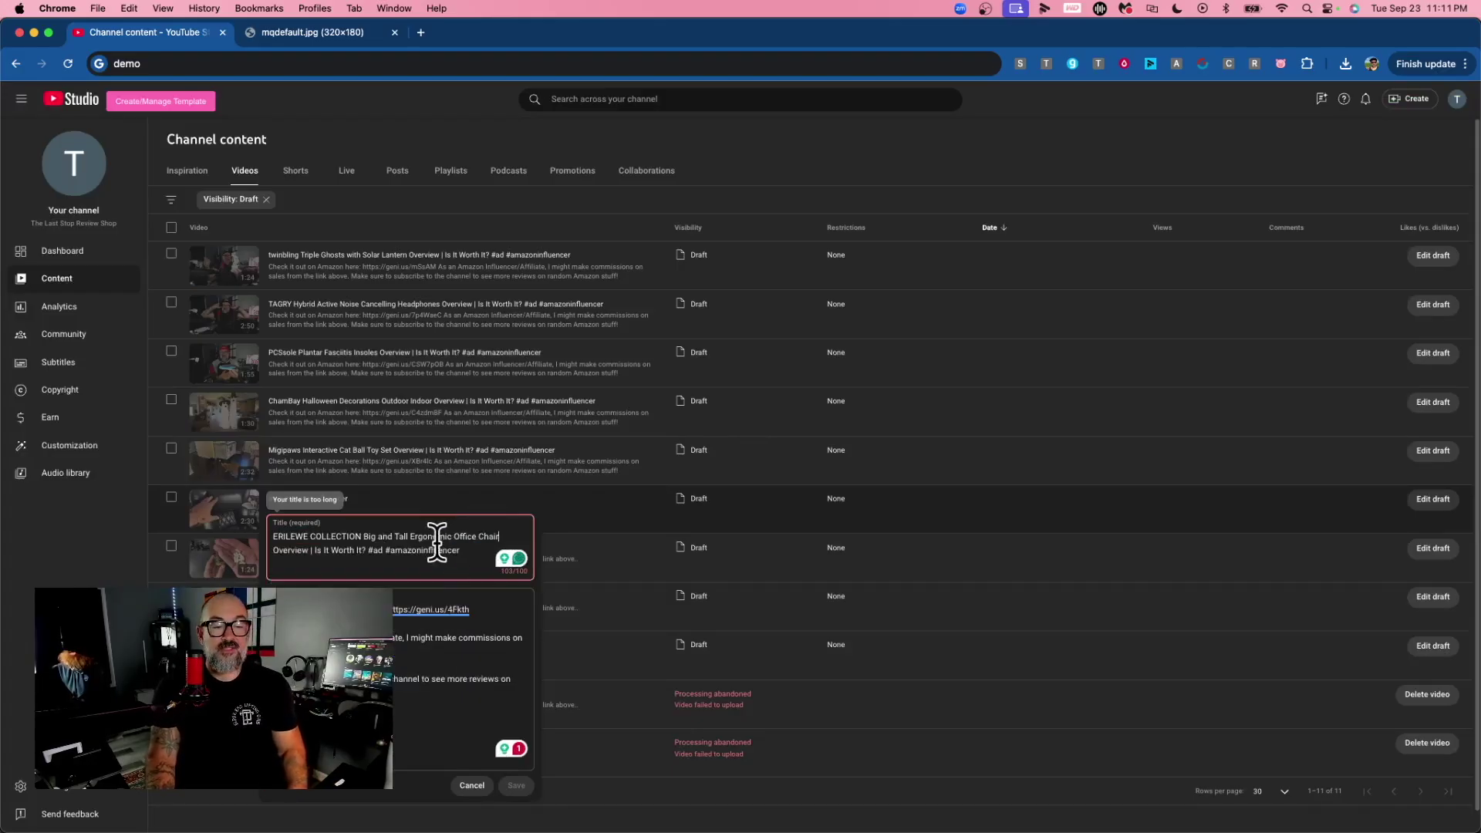
pyautogui.press('BackSpace')
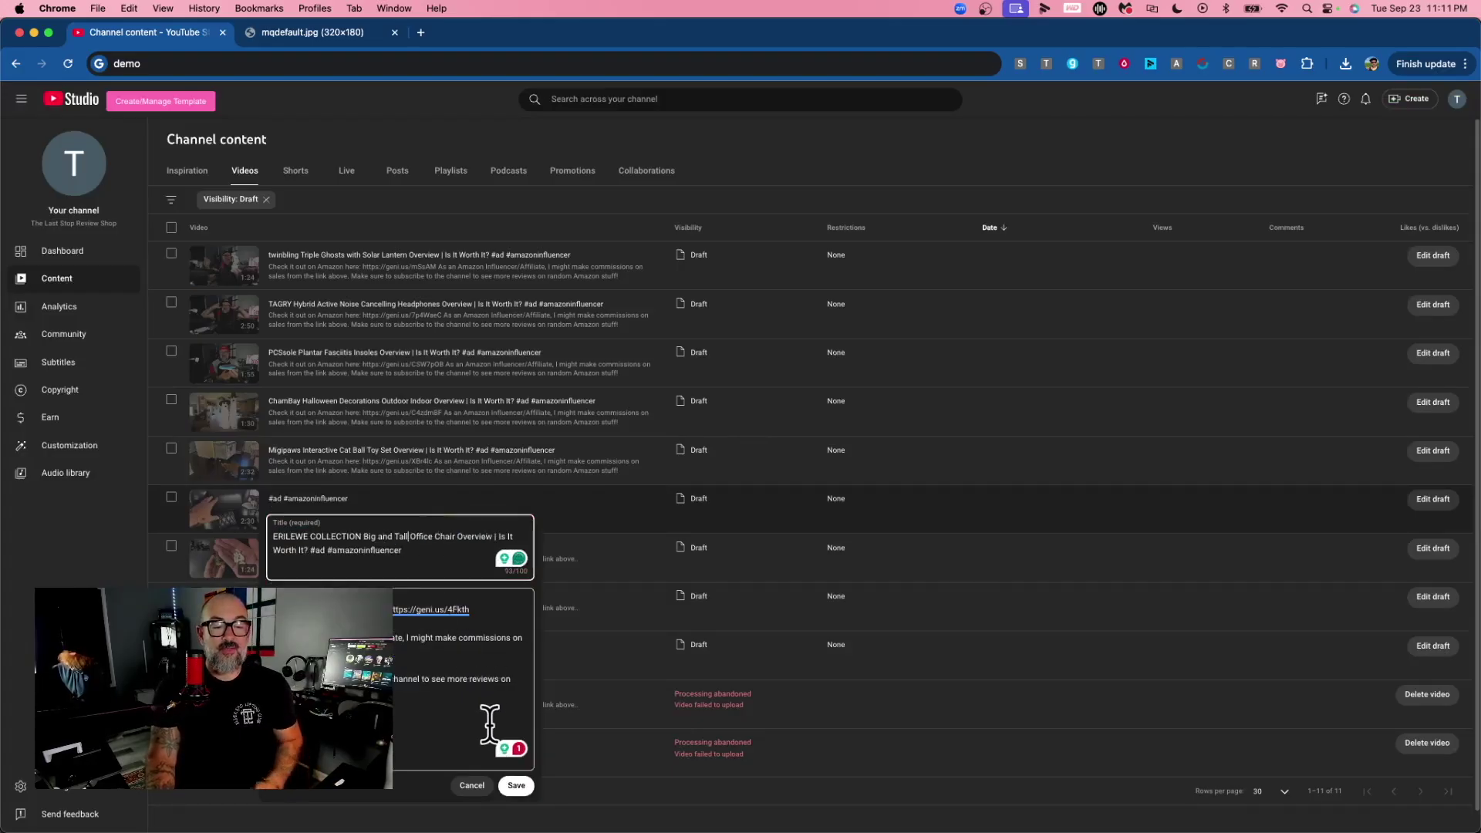
pyautogui.click(516, 787)
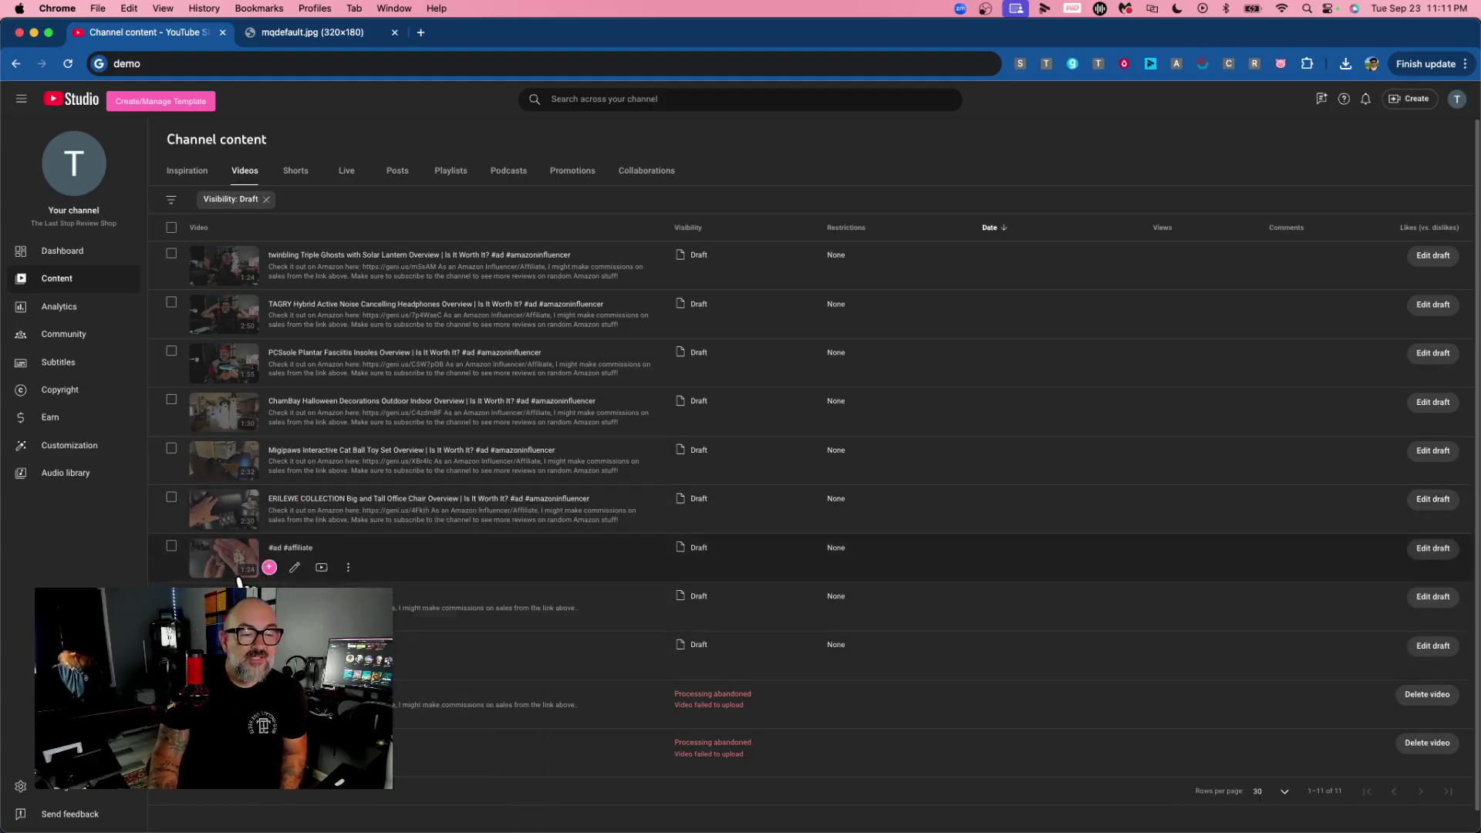
# View the seventh draft's thumbnail in a new tab to identify the product, and close both thumbnail tabs.
pyautogui.moveTo(216, 575); pyautogui.dragTo(497, 26)
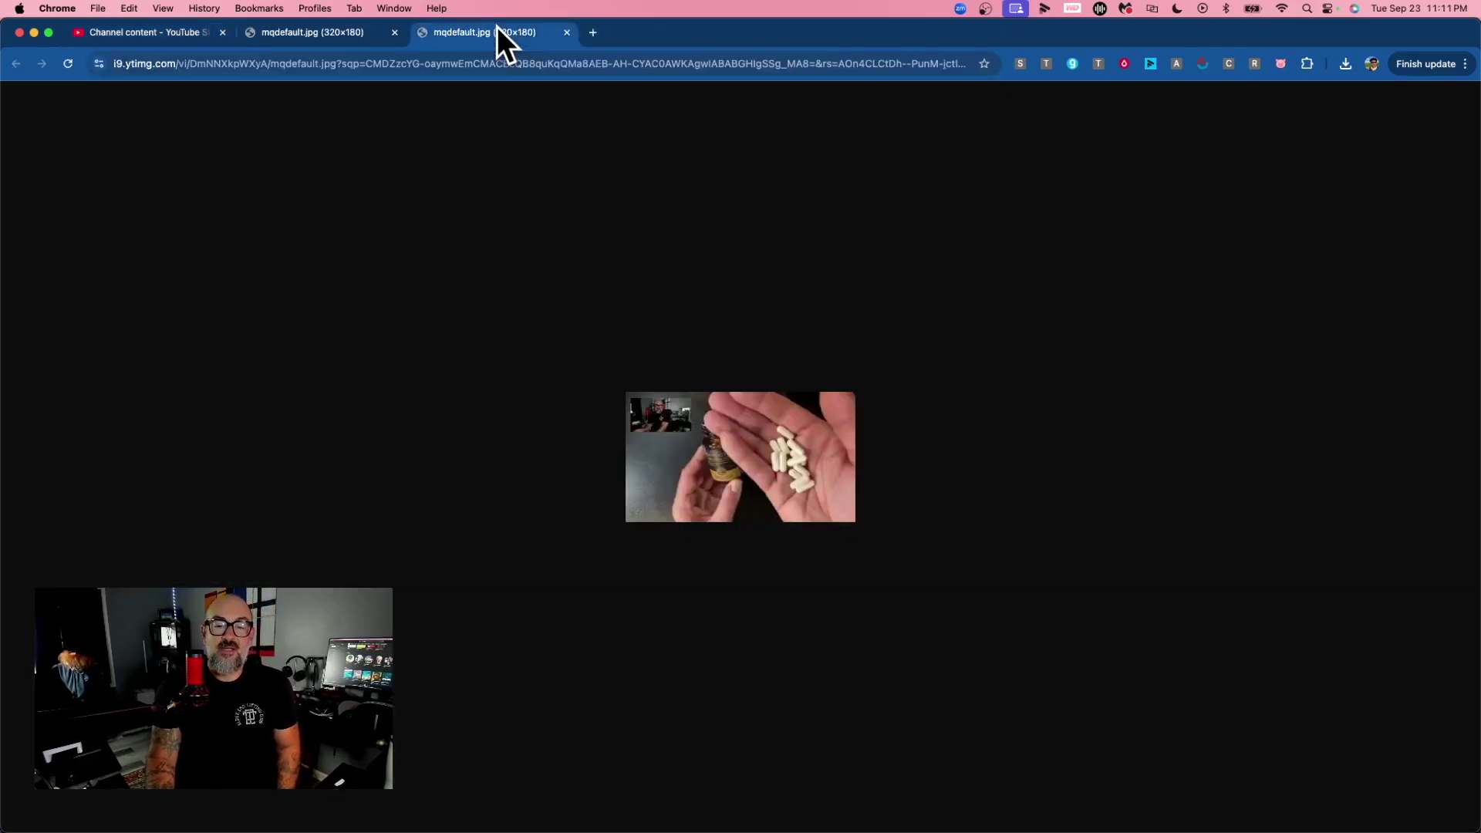
pyautogui.click(568, 31)
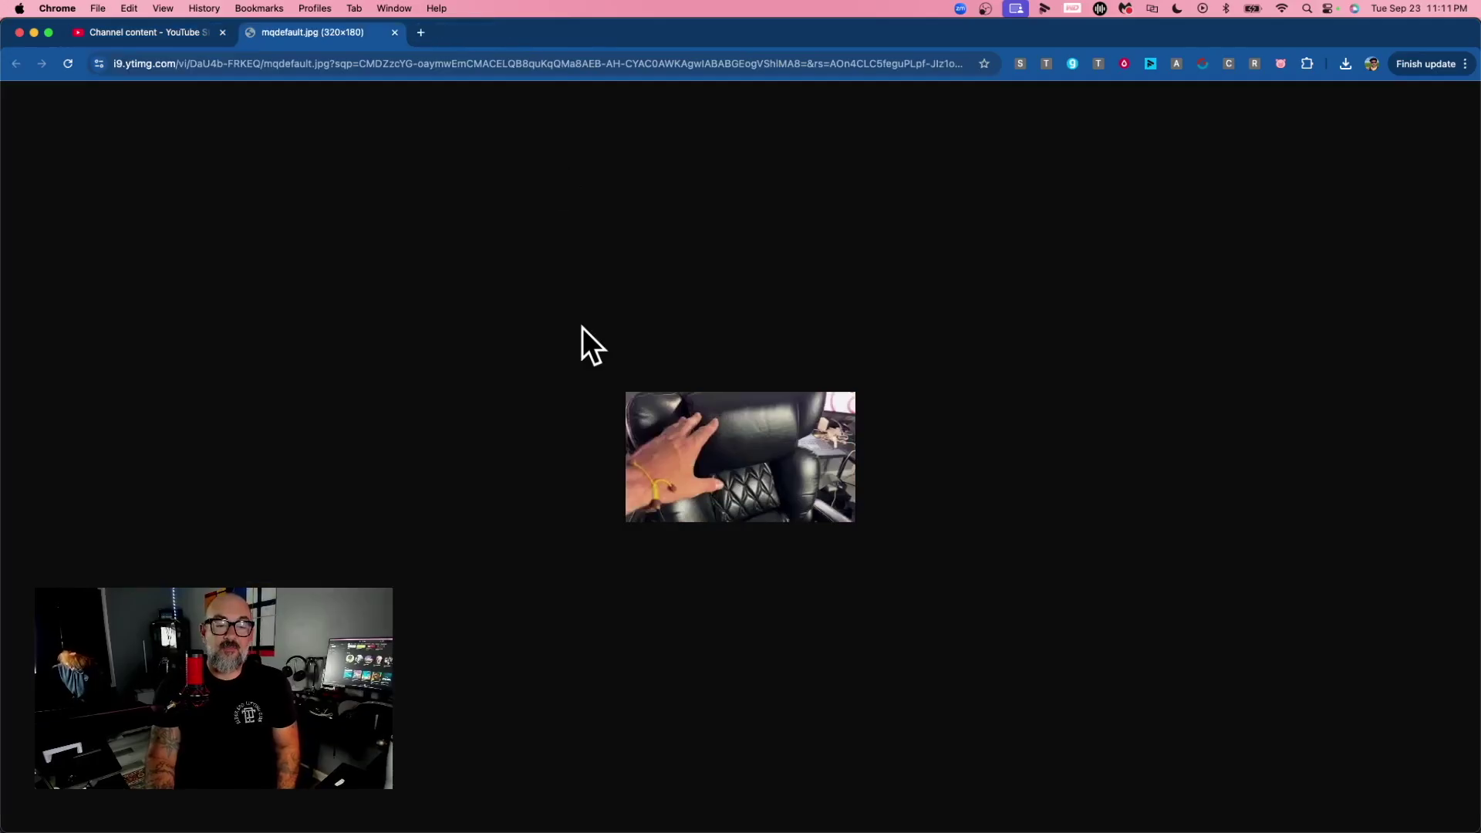
pyautogui.click(394, 31)
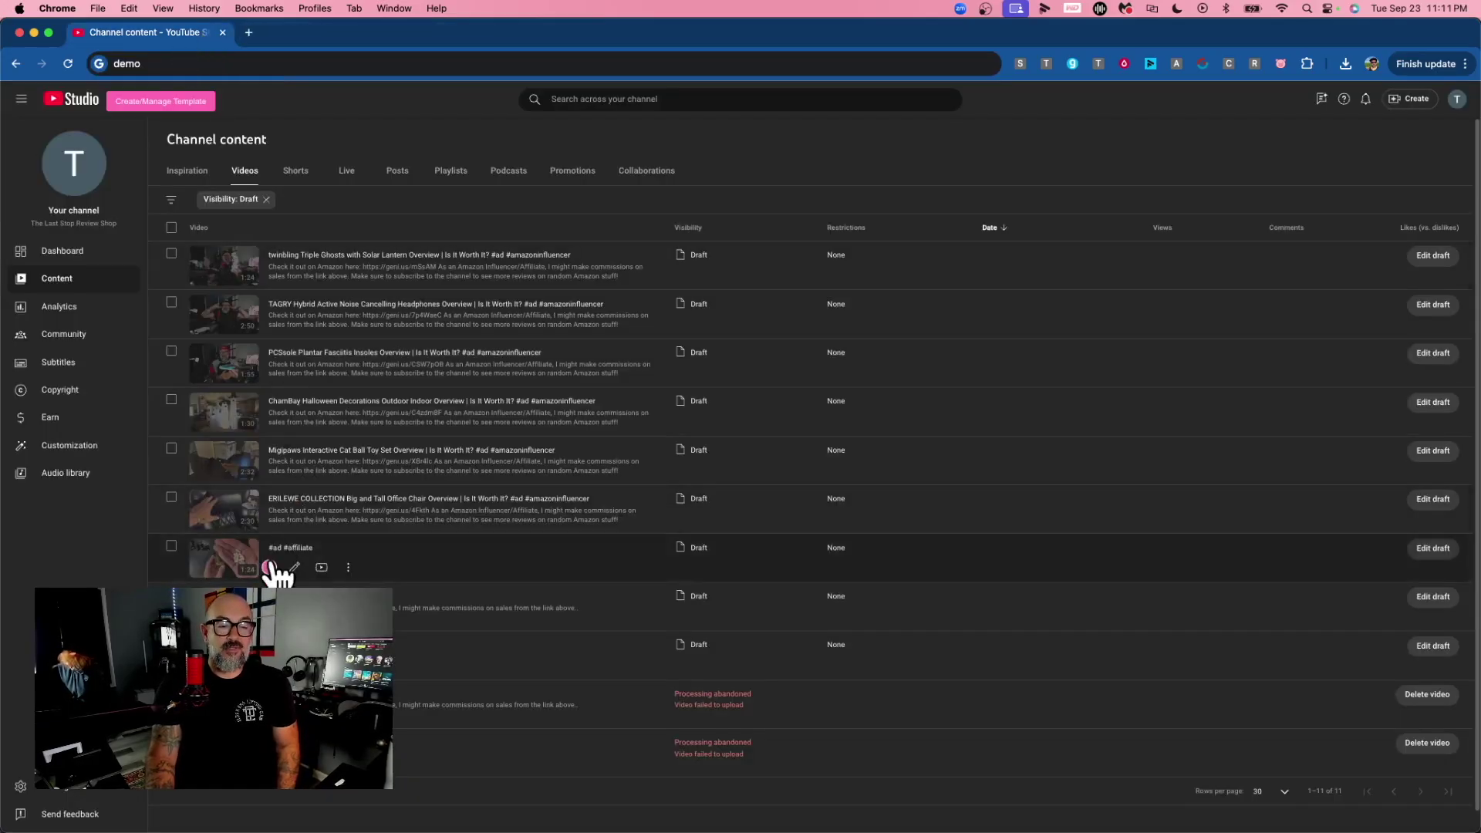
# Open Oink's matching videos for the seventh draft and page through the results to find the probiotic video.
pyautogui.click(273, 561)
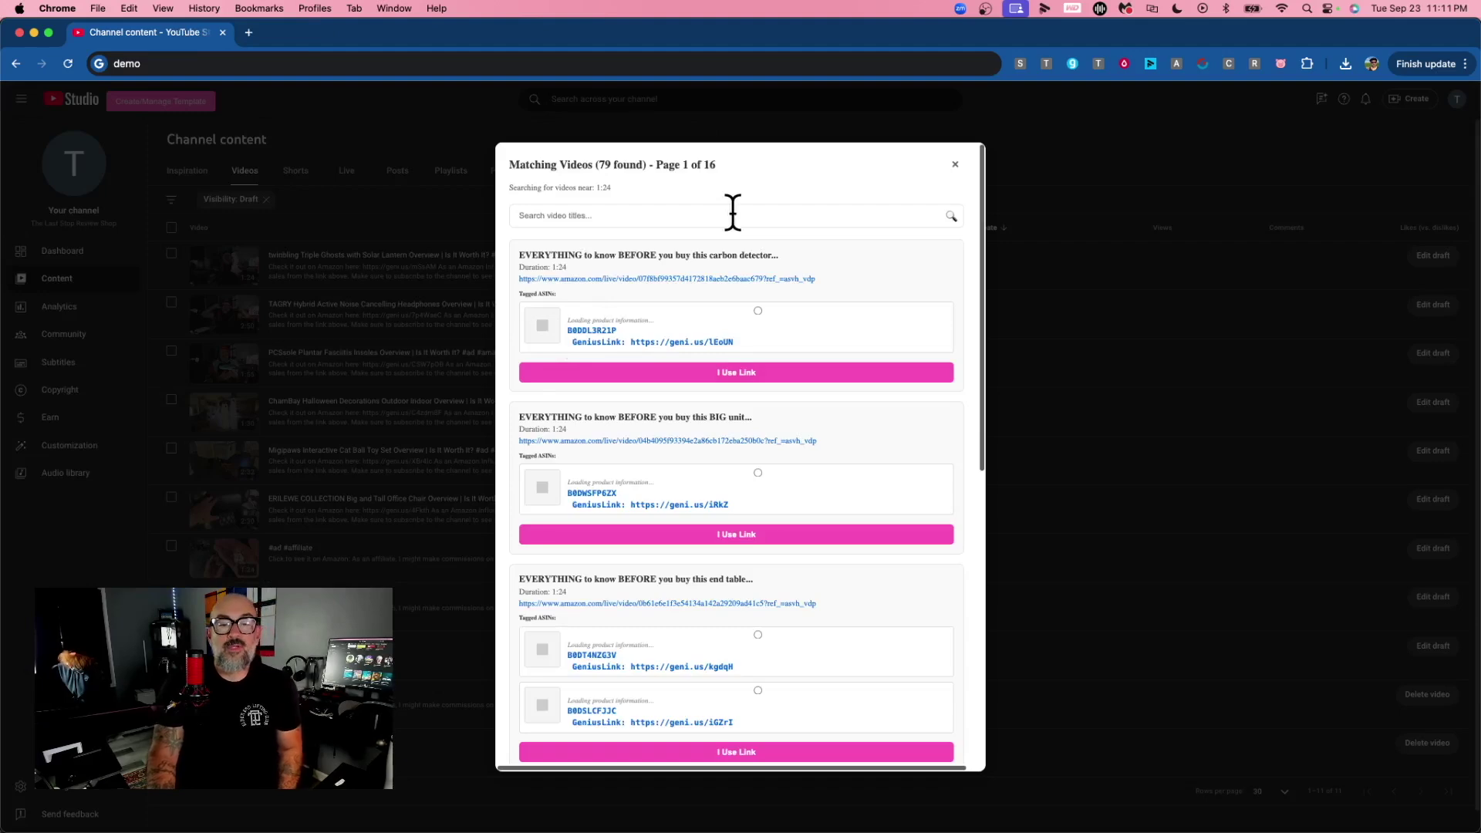
pyautogui.scroll(-6, 760, 457)
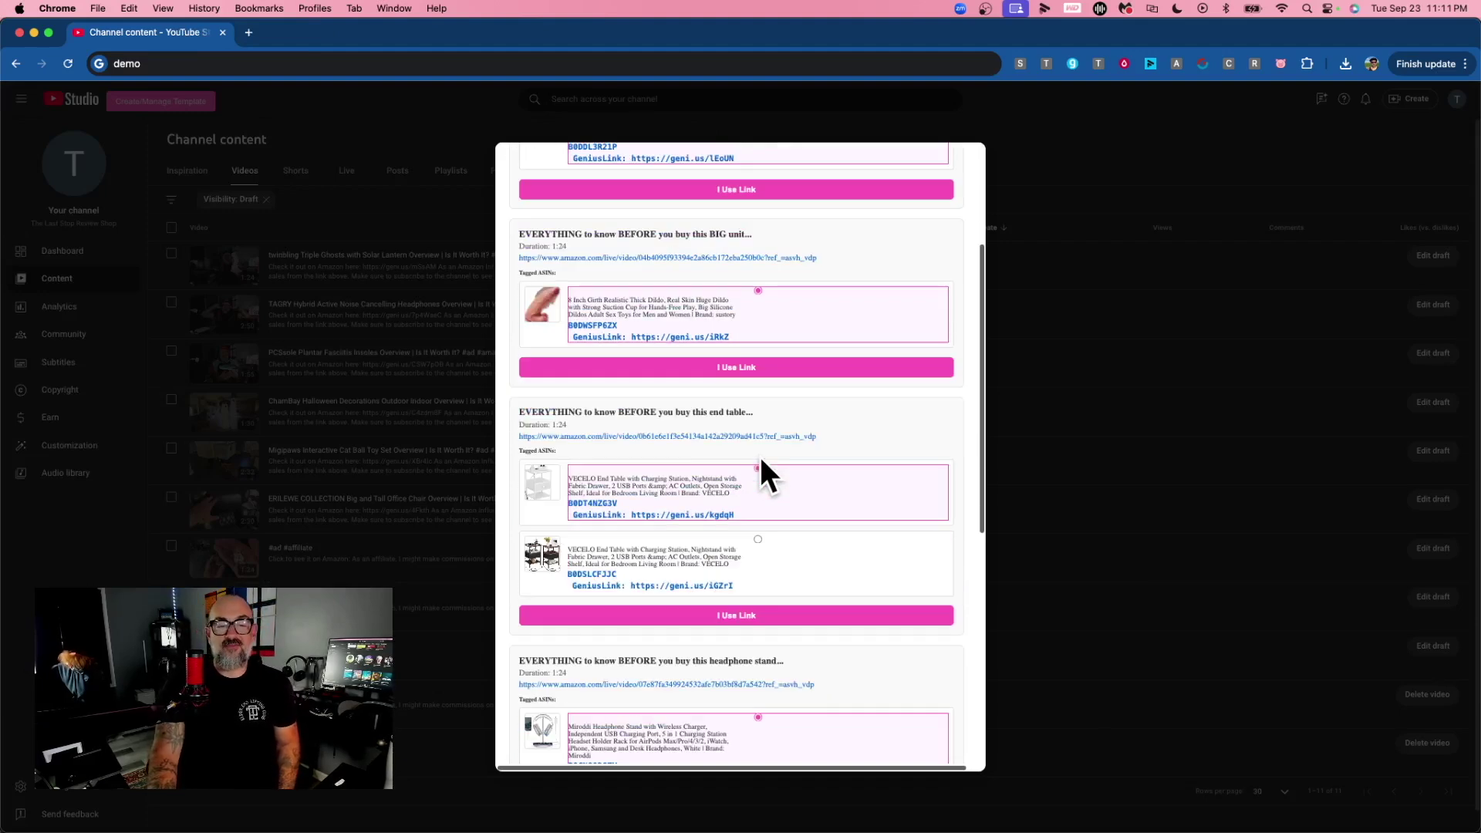
pyautogui.scroll(-5, 761, 457)
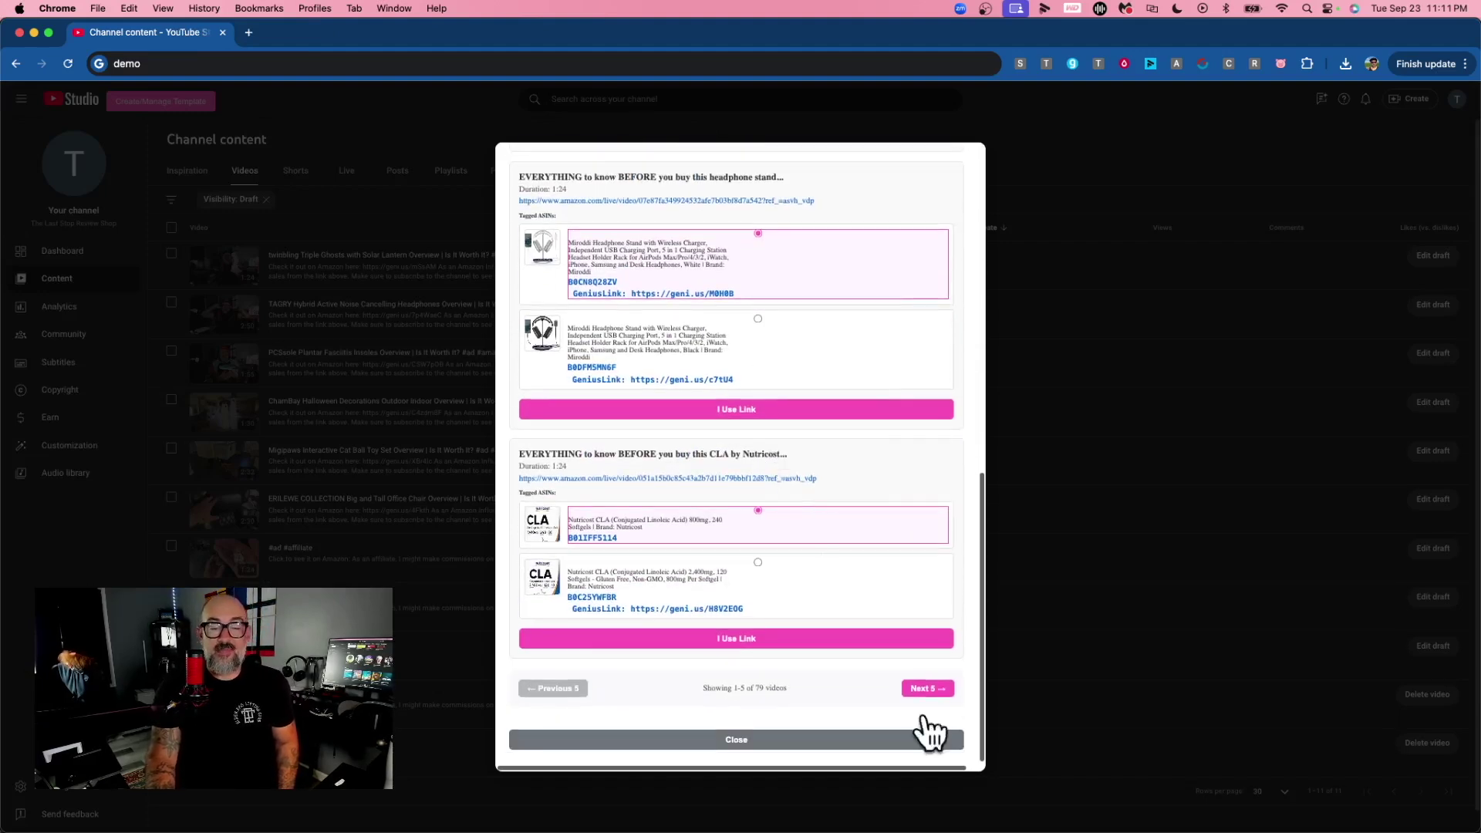
pyautogui.click(941, 691)
pyautogui.scroll(2, 784, 538)
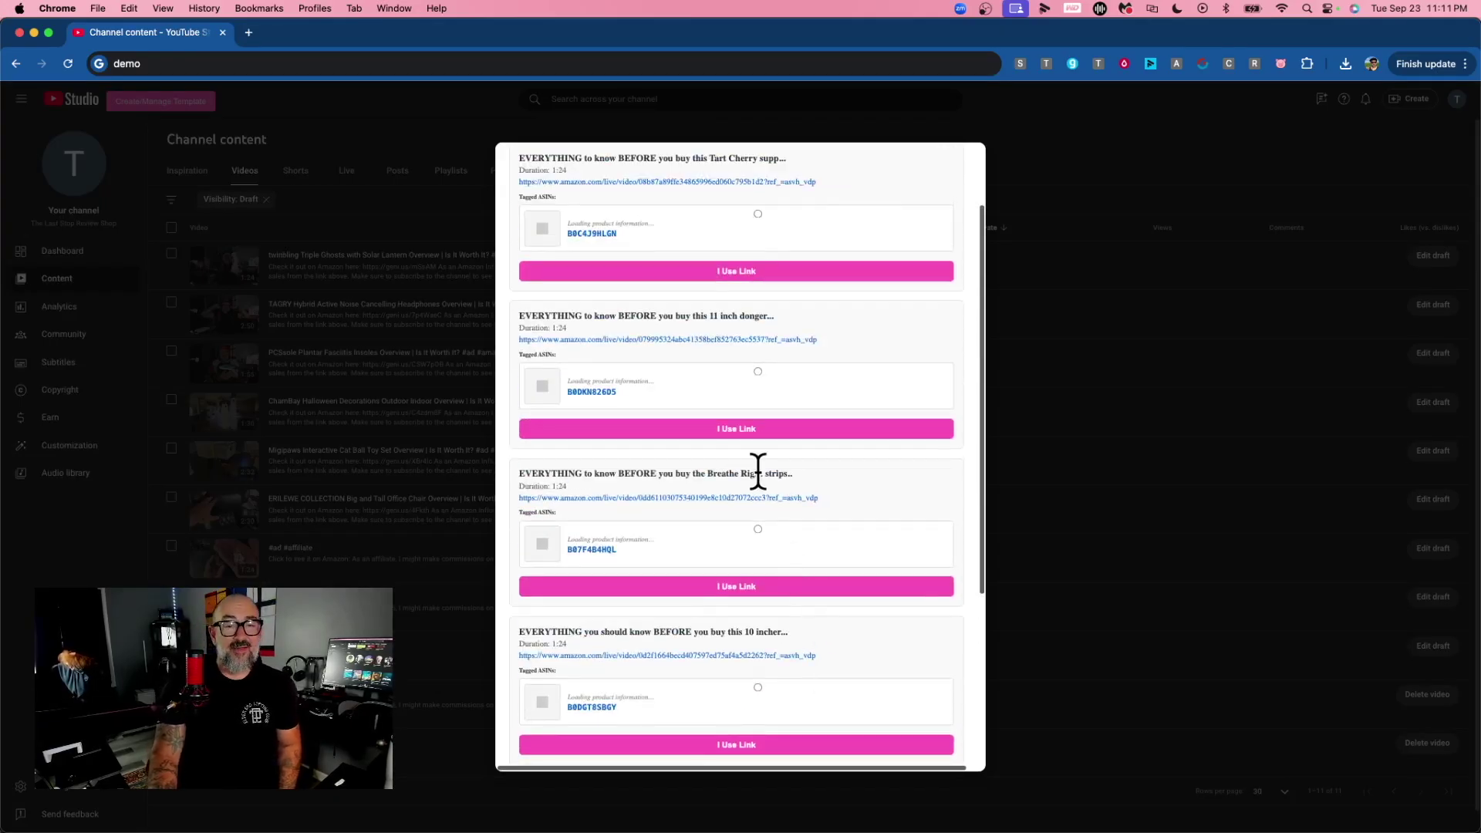
pyautogui.scroll(-5, 758, 470)
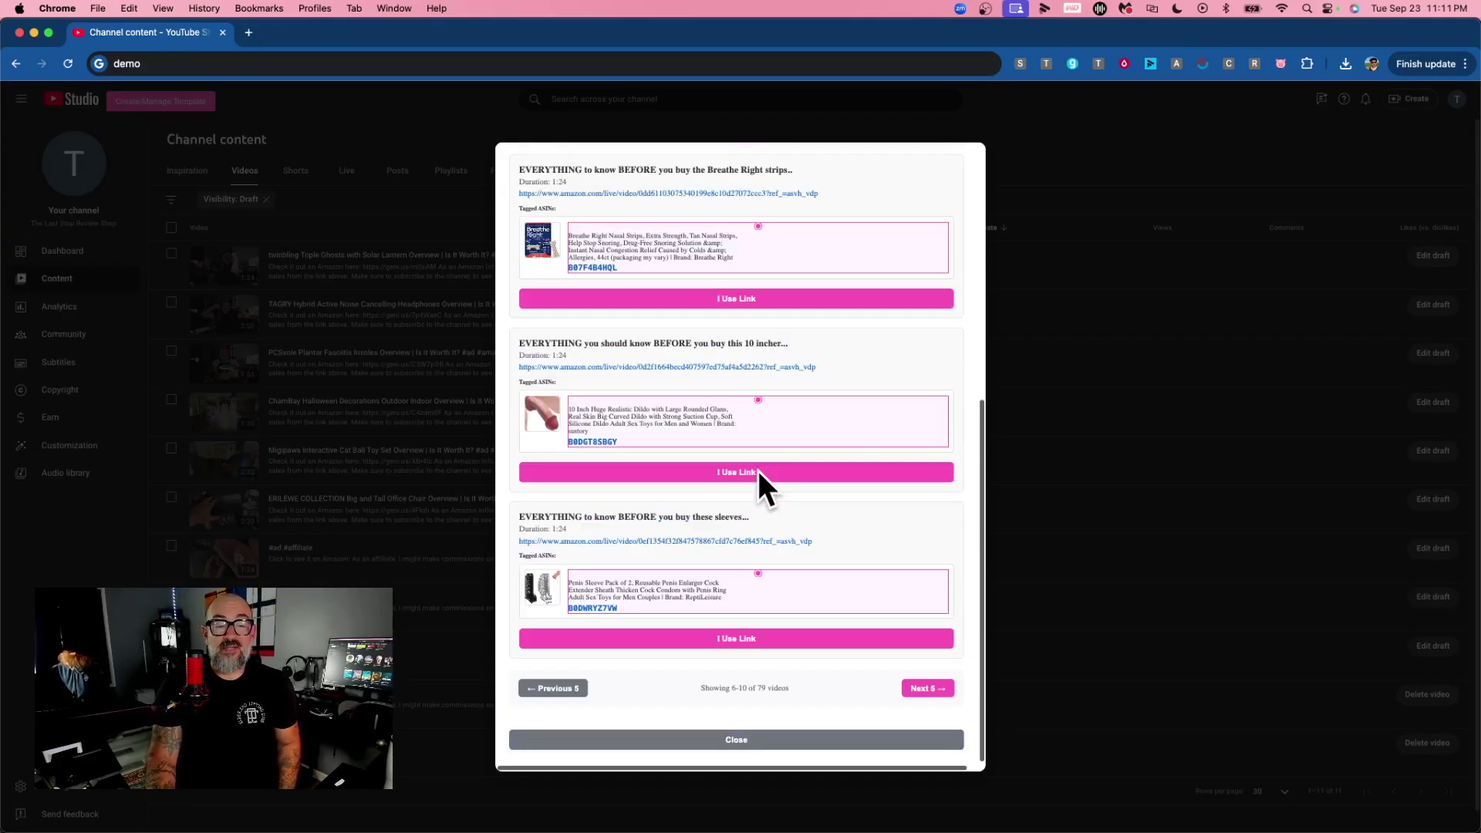
pyautogui.click(925, 689)
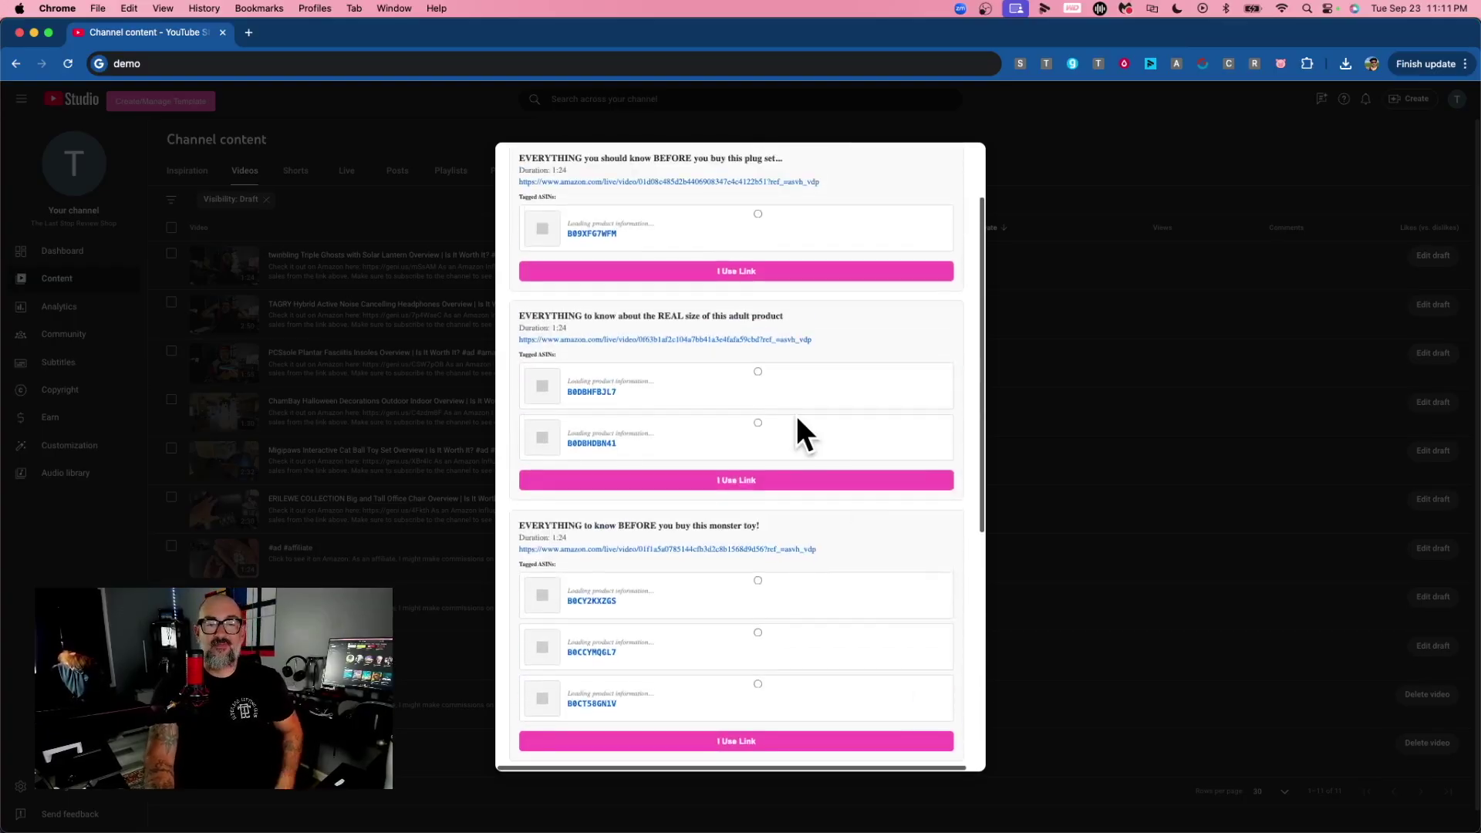
pyautogui.scroll(-8, 720, 463)
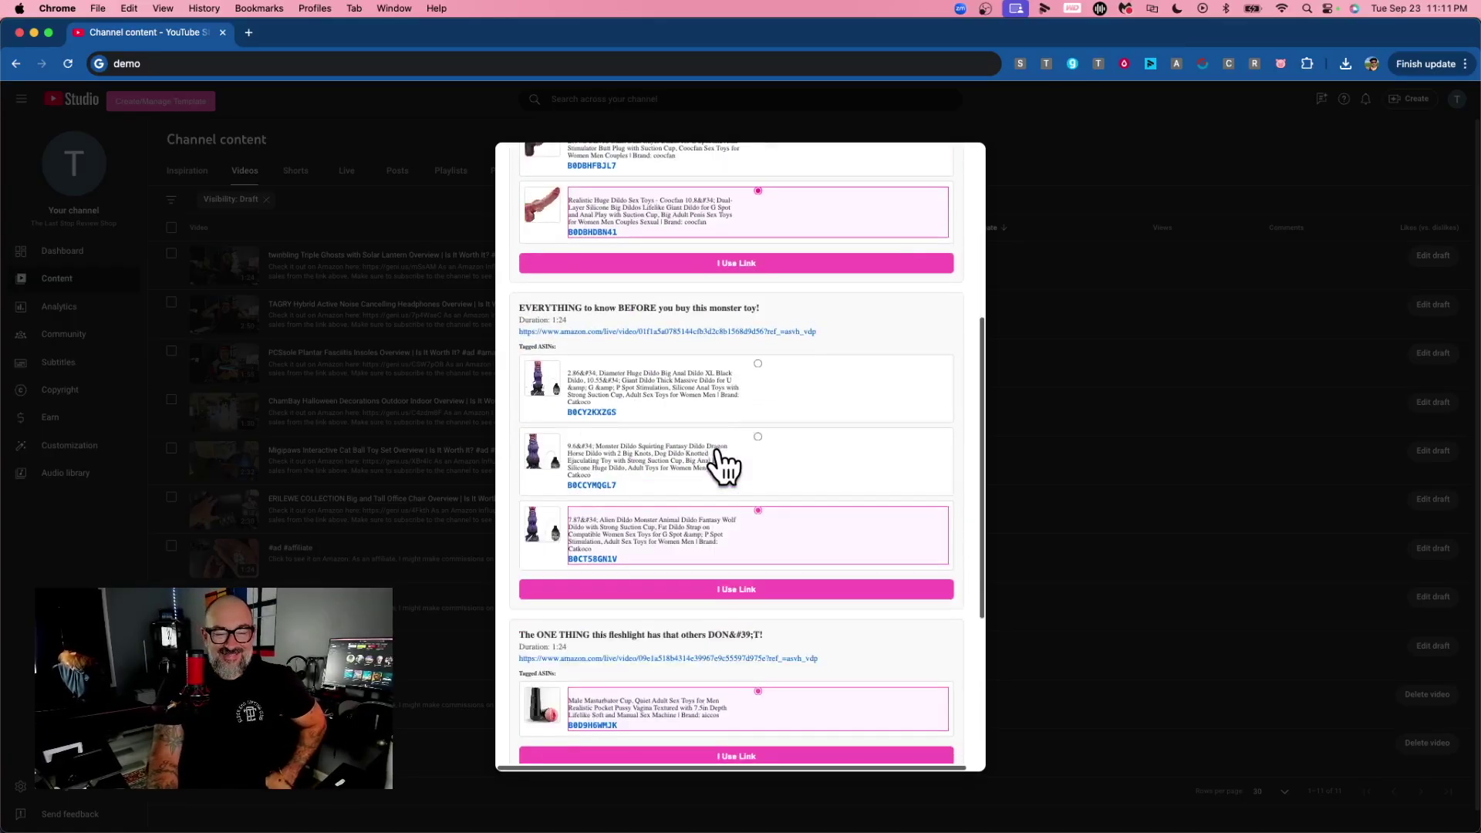
pyautogui.click(924, 689)
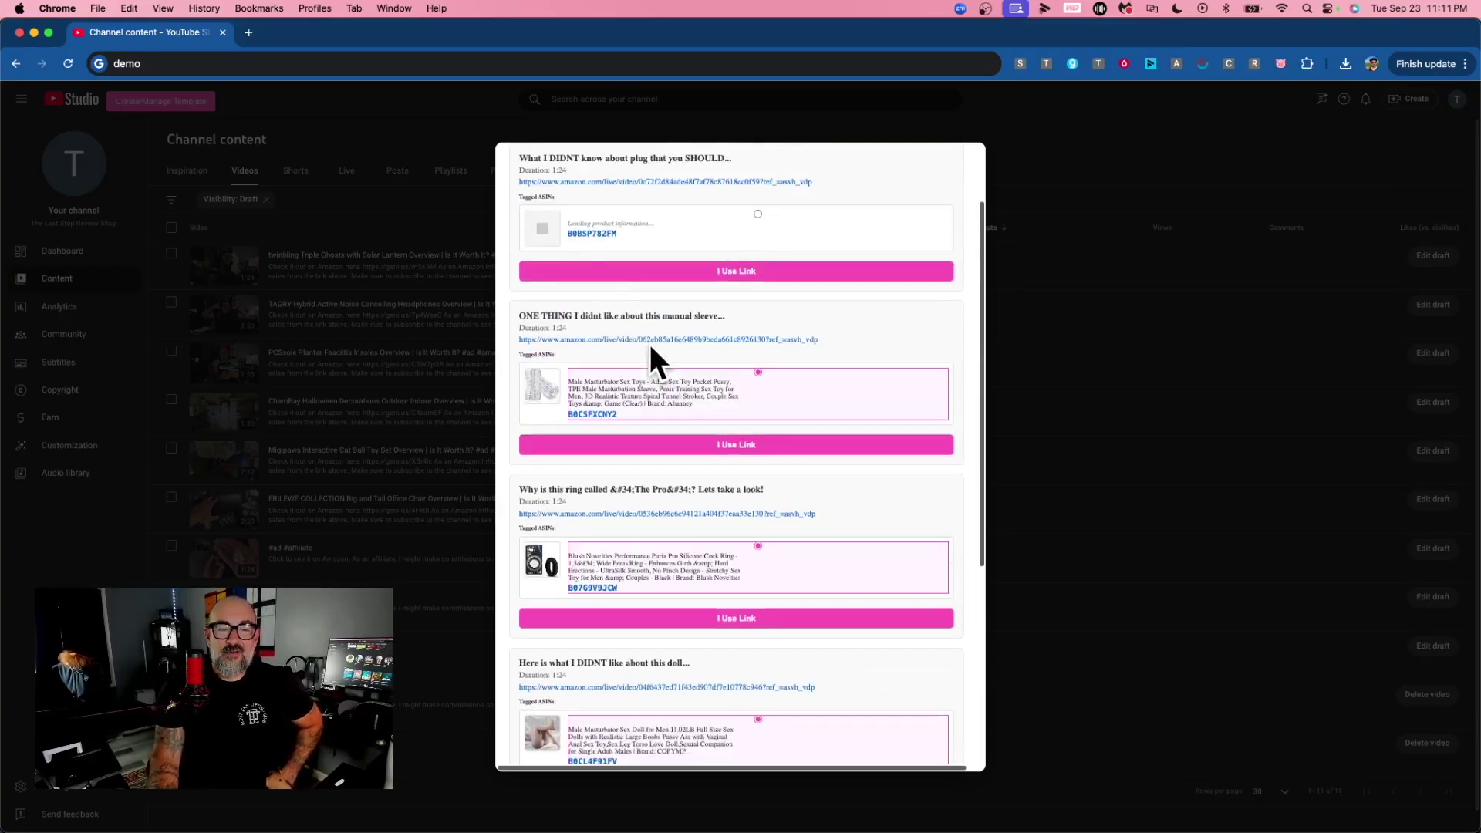
pyautogui.scroll(-3, 650, 349)
pyautogui.scroll(-3, 655, 362)
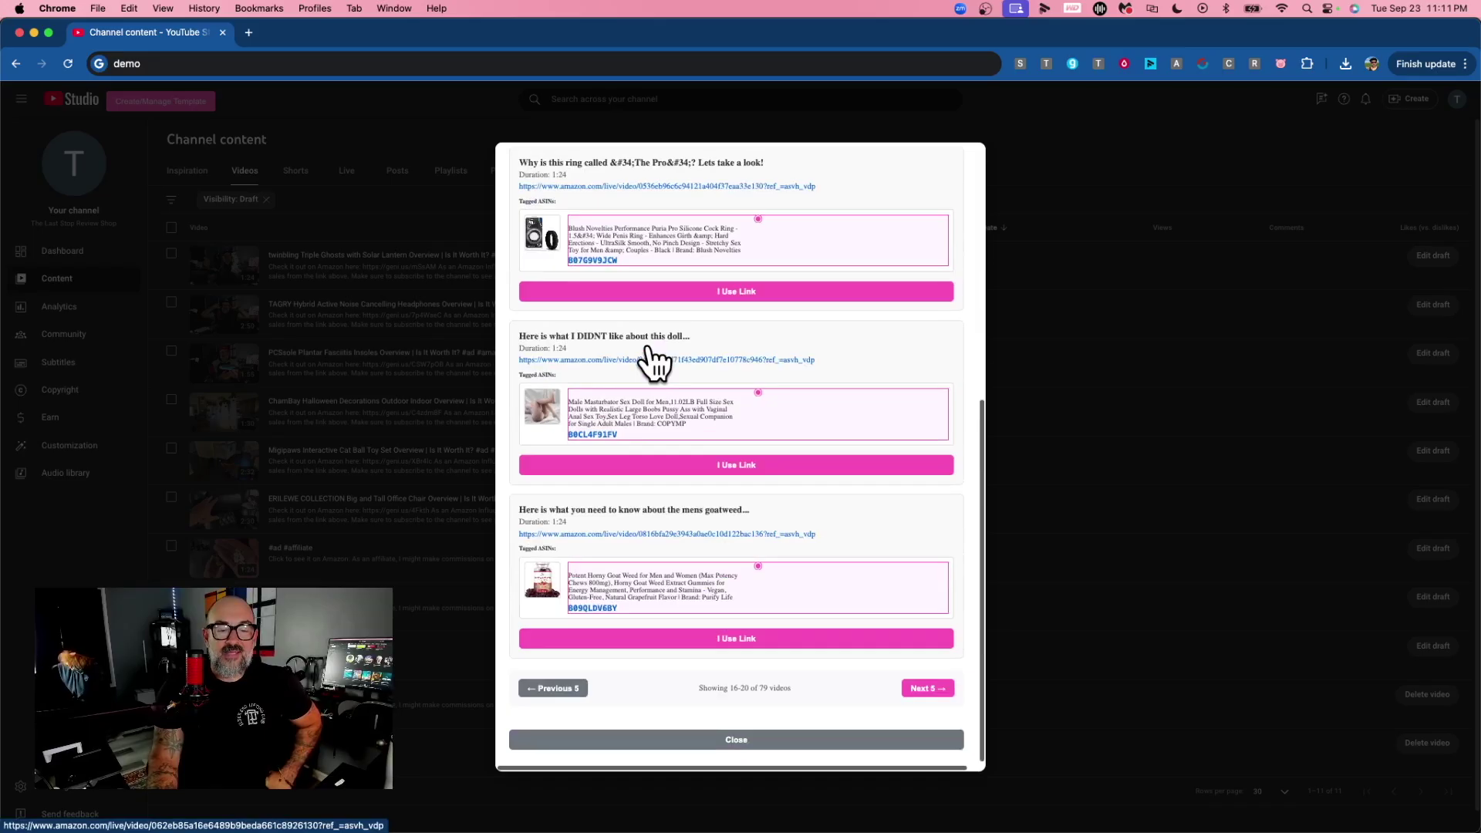
pyautogui.click(926, 688)
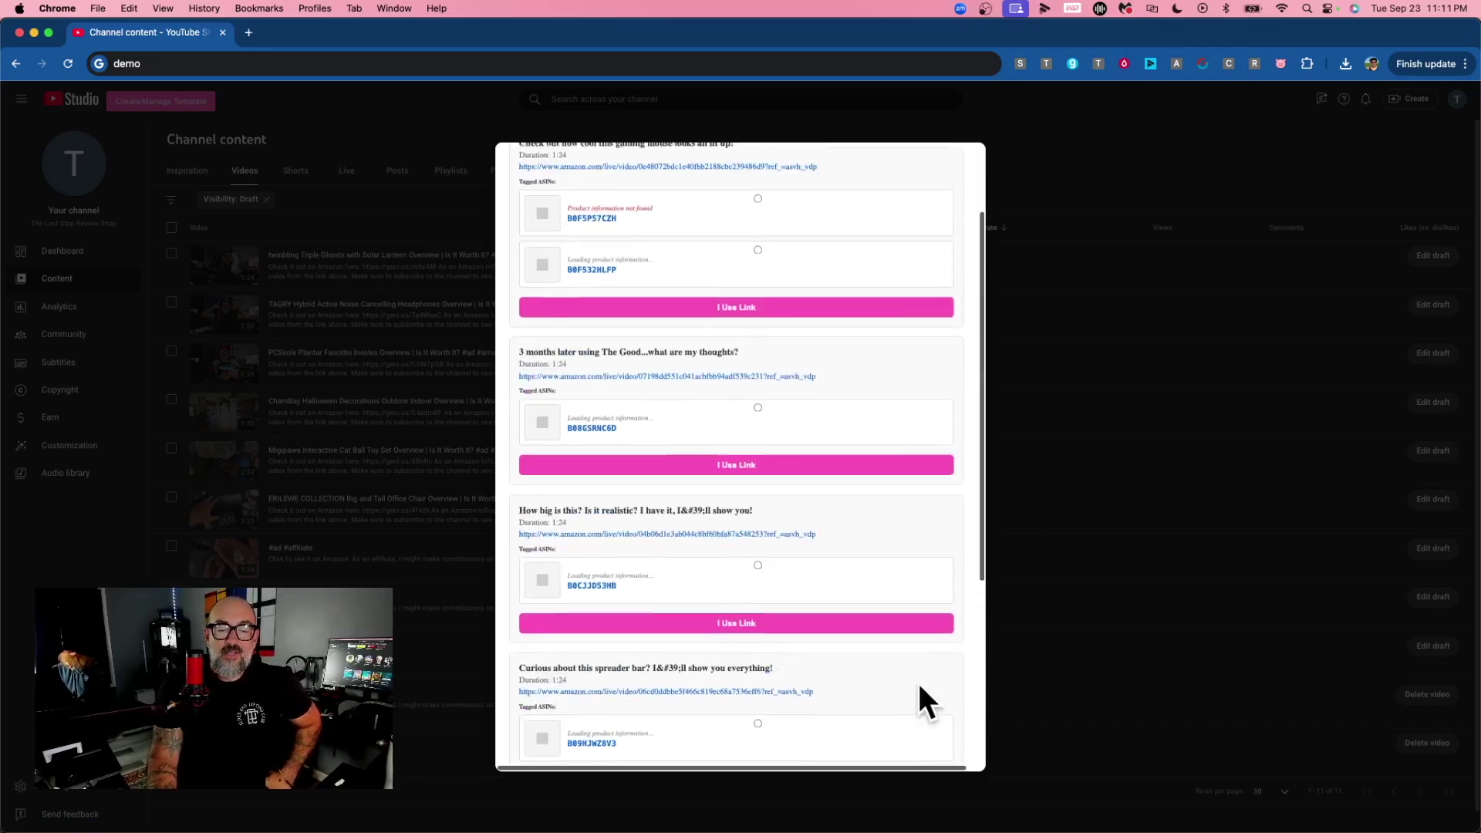
pyautogui.scroll(3, 740, 424)
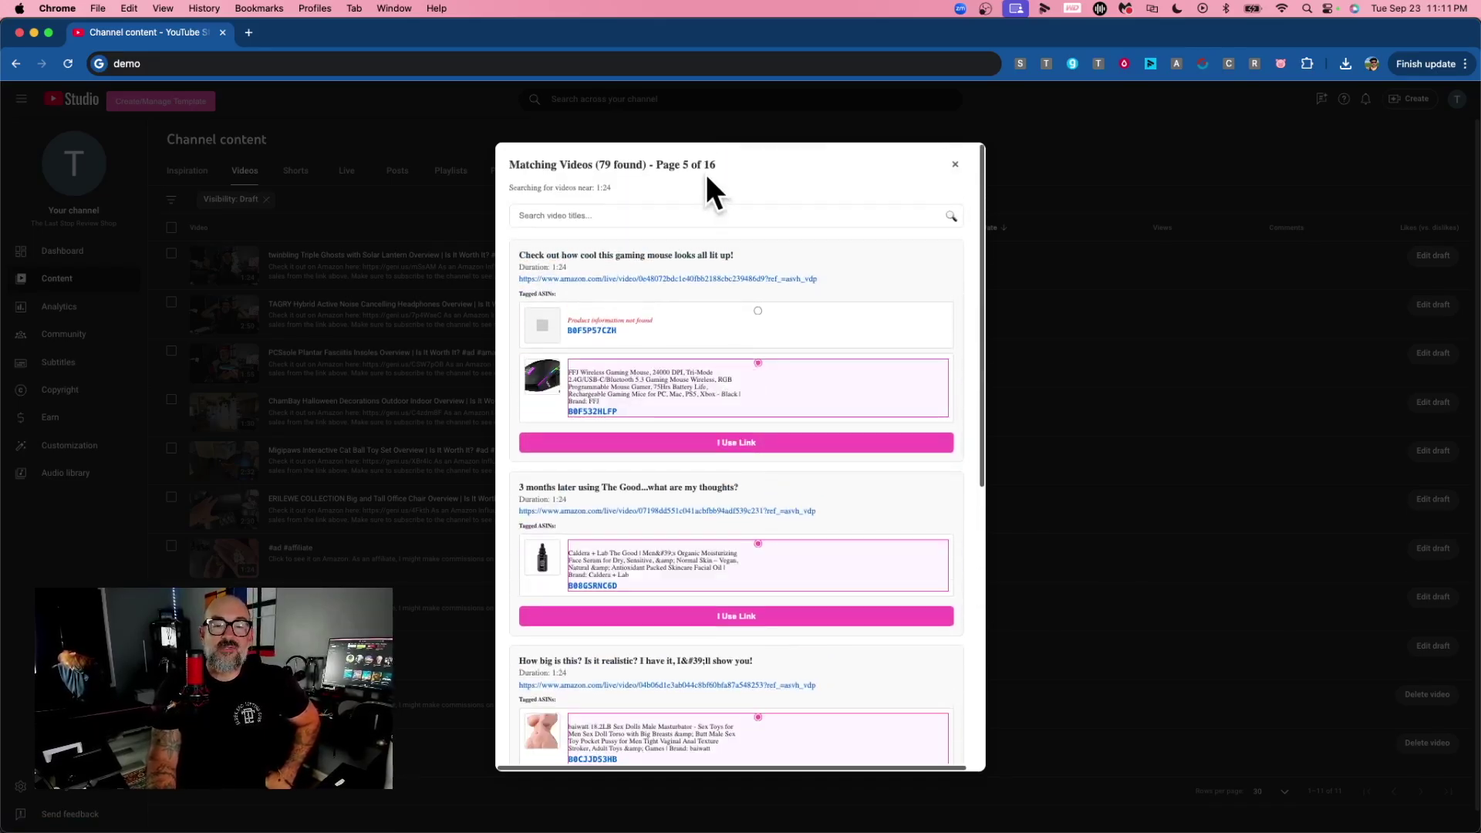
pyautogui.scroll(-3, 722, 402)
pyautogui.scroll(-5, 725, 428)
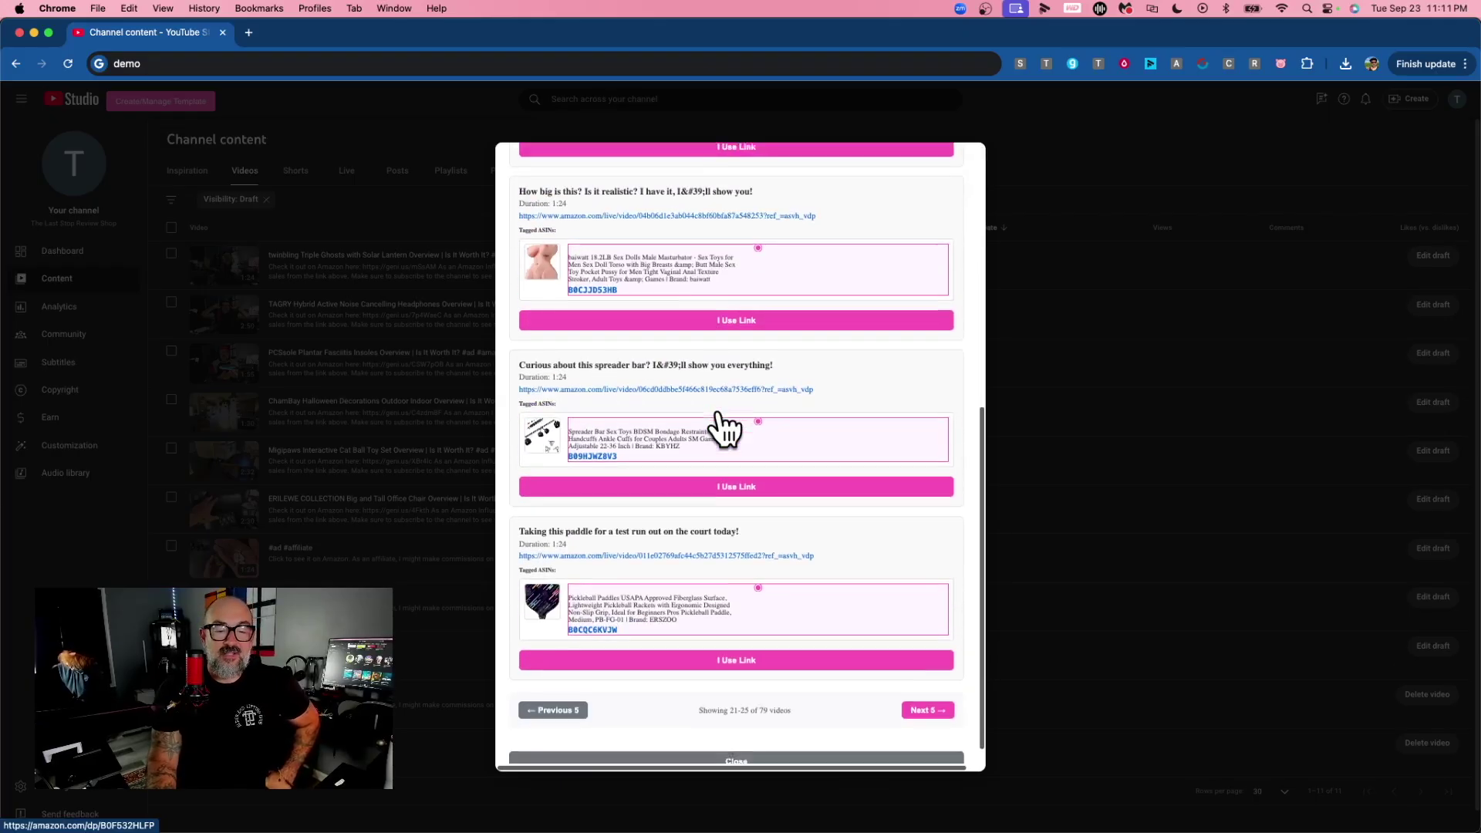
pyautogui.click(908, 688)
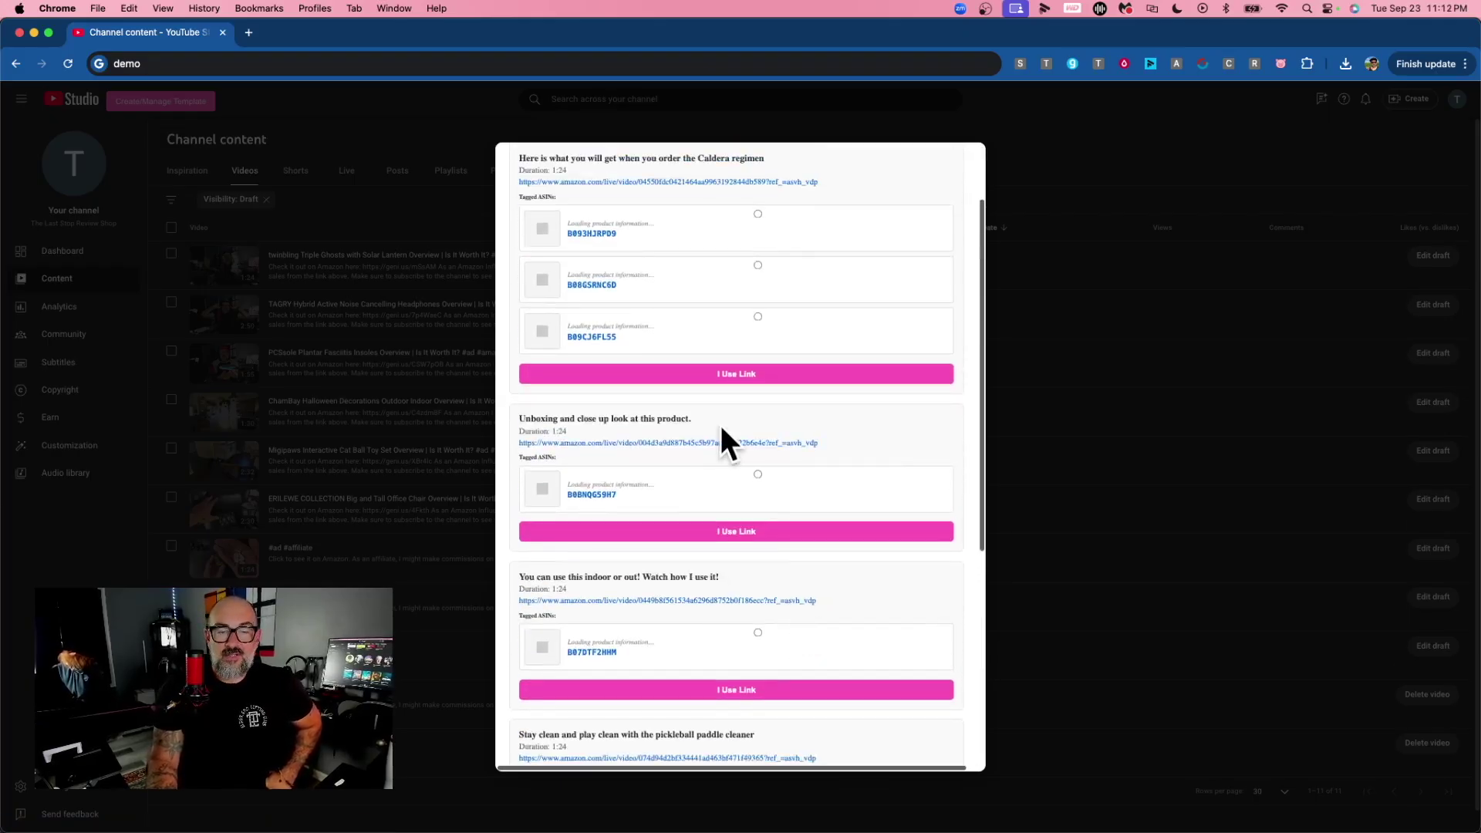
pyautogui.scroll(-6, 744, 480)
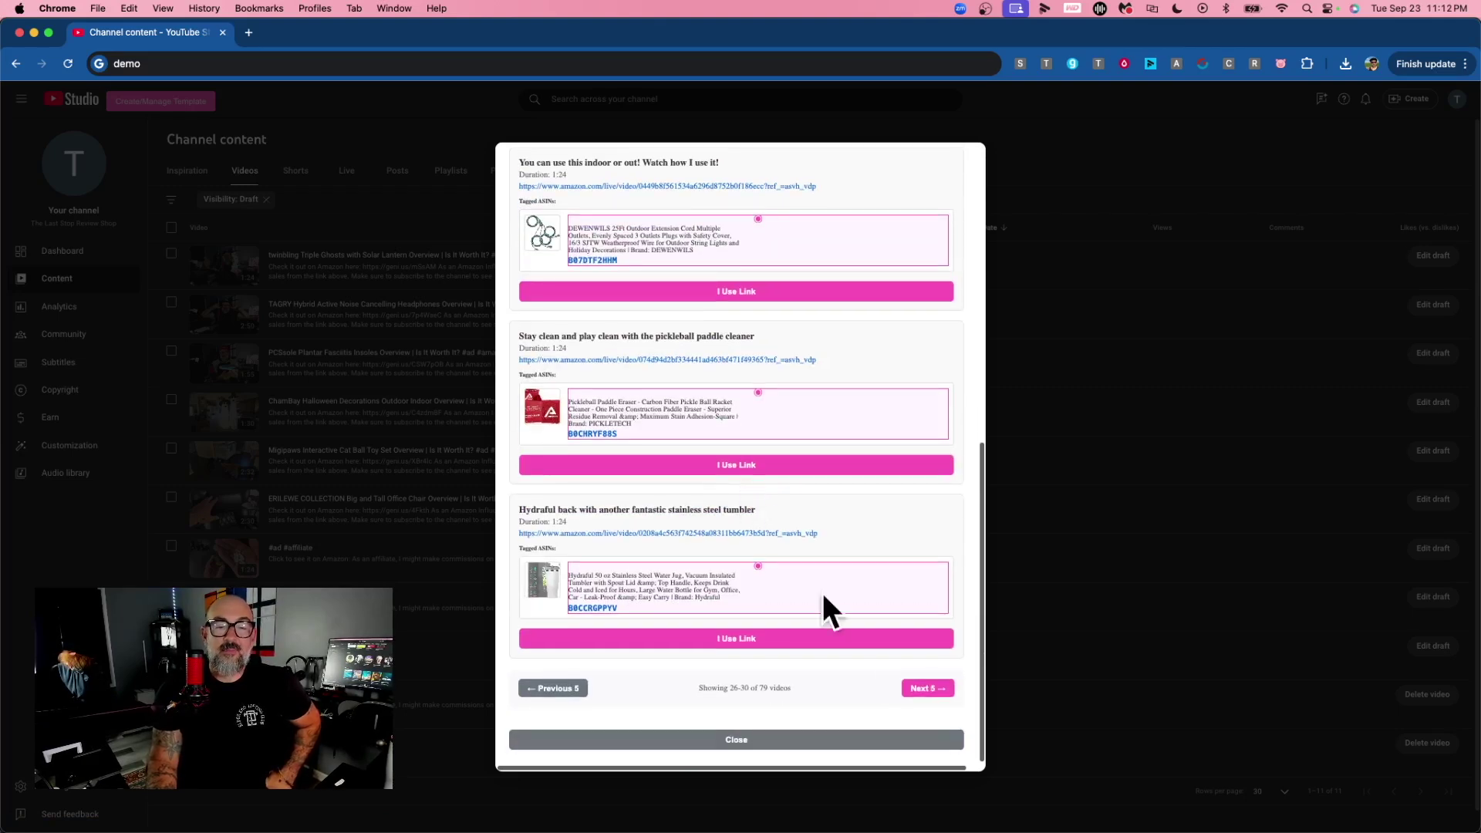
pyautogui.click(926, 689)
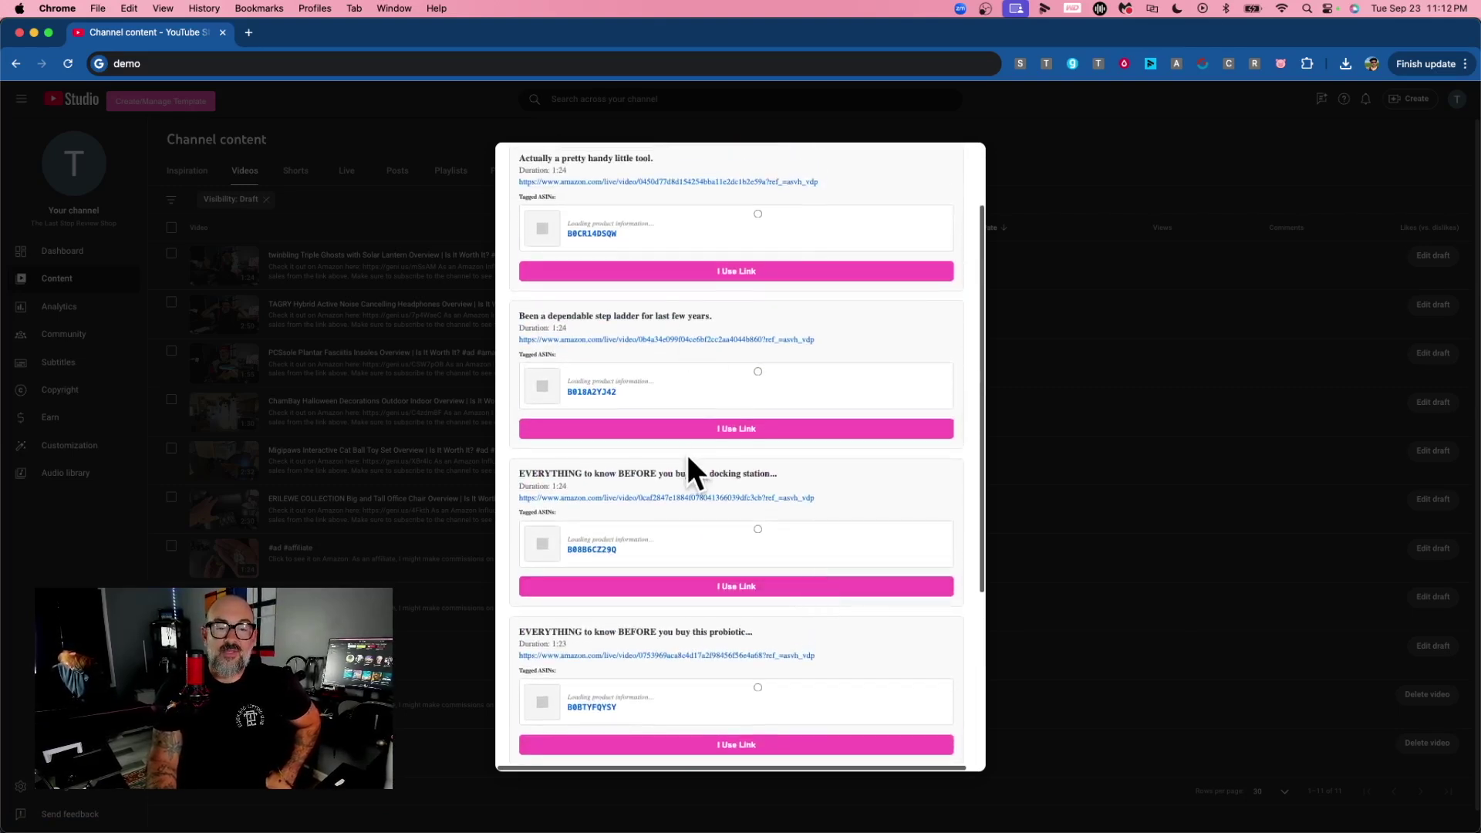
pyautogui.scroll(-3, 775, 522)
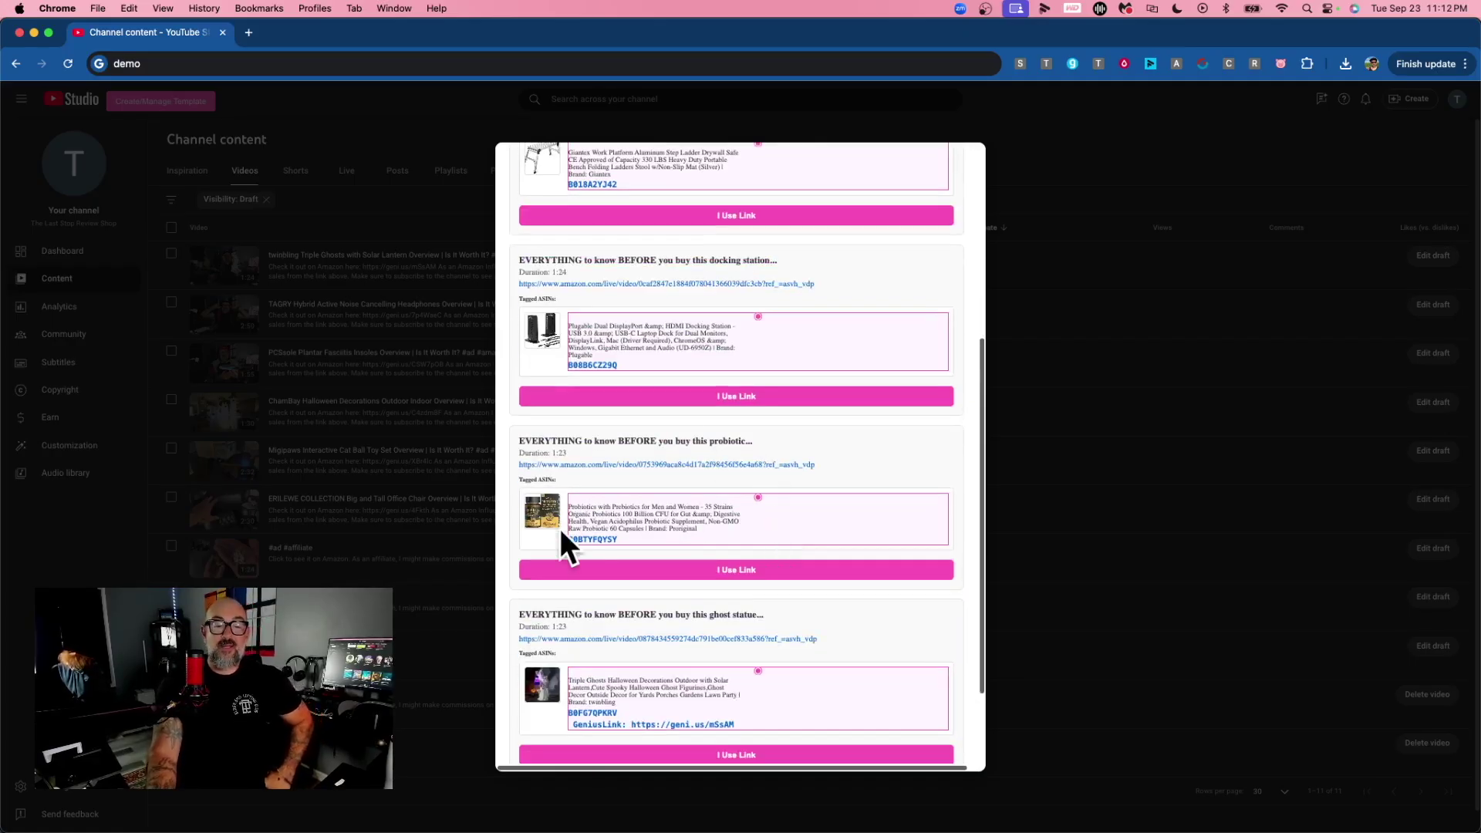
# Create a geni.us link from the probiotic product's ASIN B0BTYFQYSY and apply that video's link to the seventh draft.
pyautogui.rightClick(595, 532)
pyautogui.click(582, 536)
pyautogui.rightClick(582, 536)
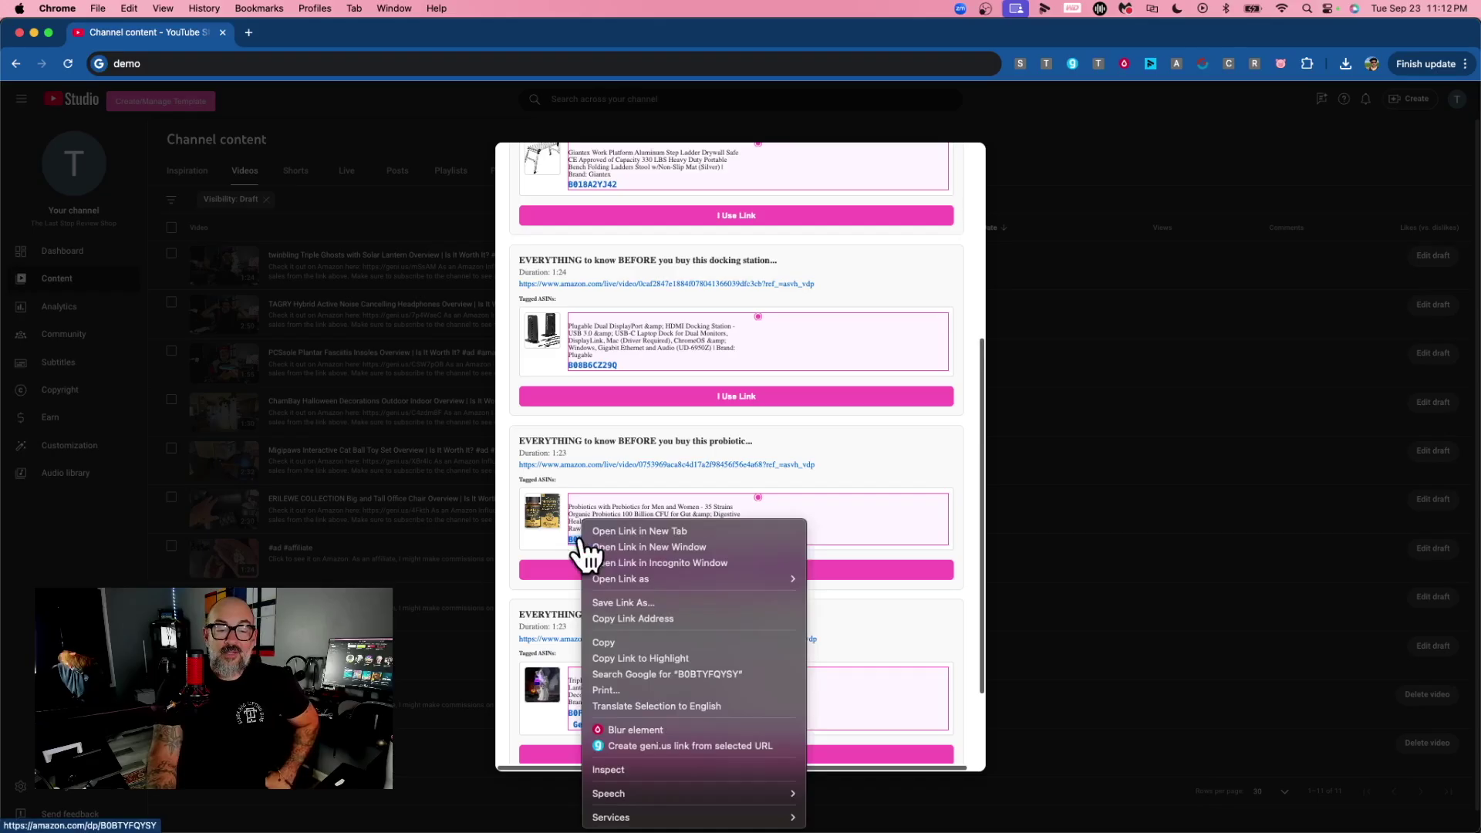
pyautogui.click(645, 746)
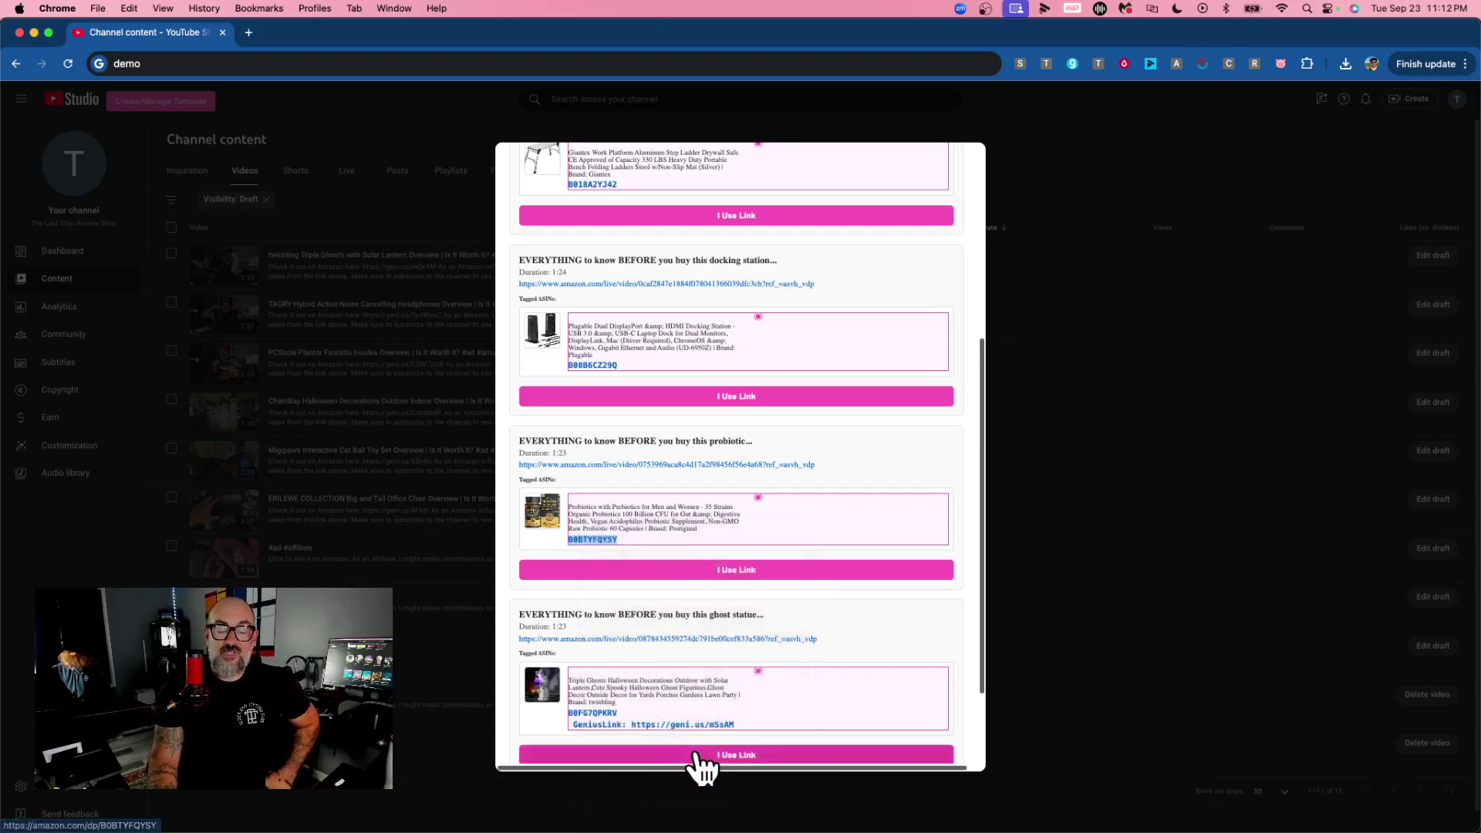
pyautogui.rightClick(610, 550)
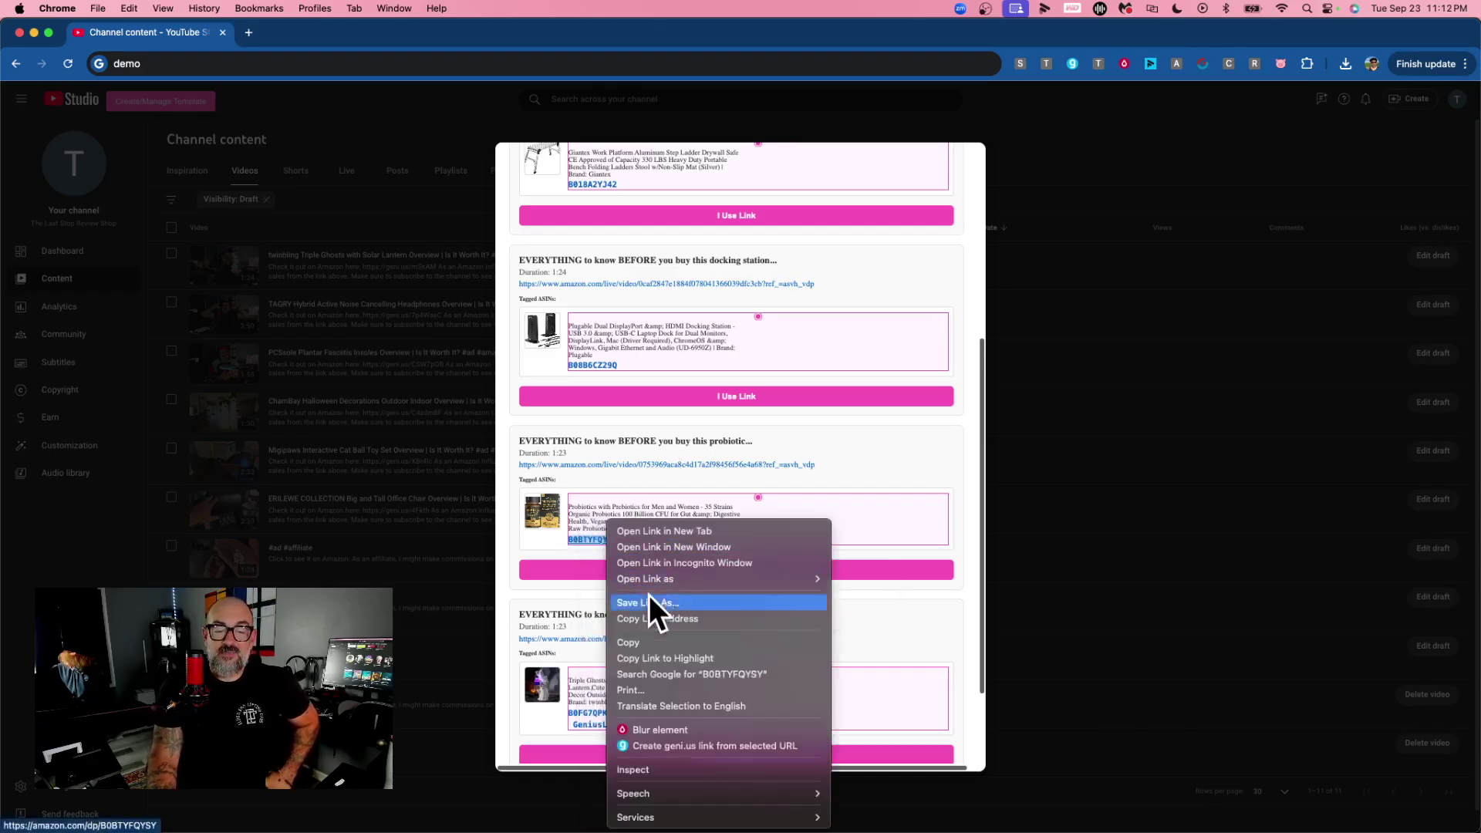
pyautogui.click(679, 747)
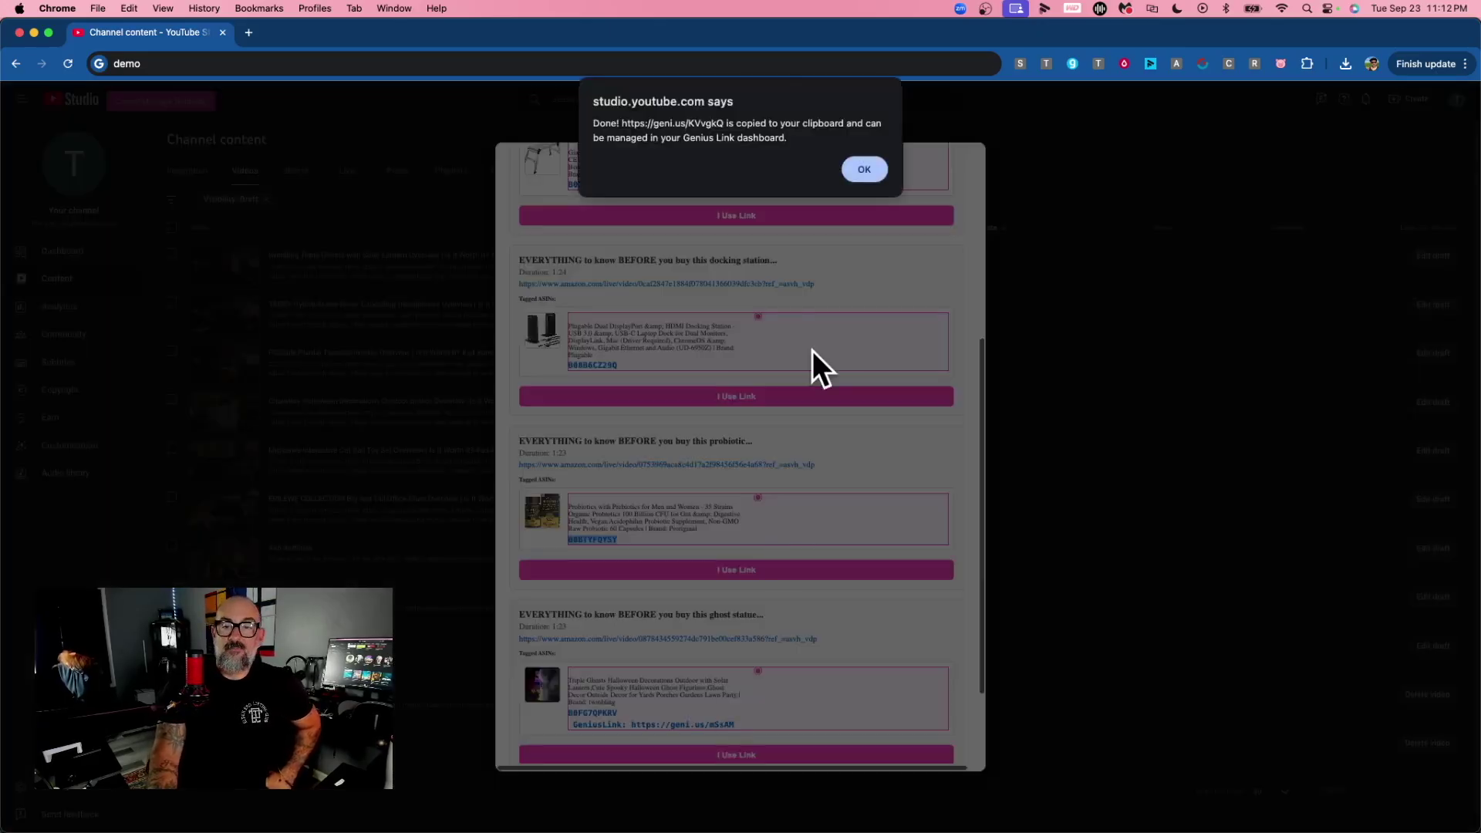
pyautogui.click(867, 165)
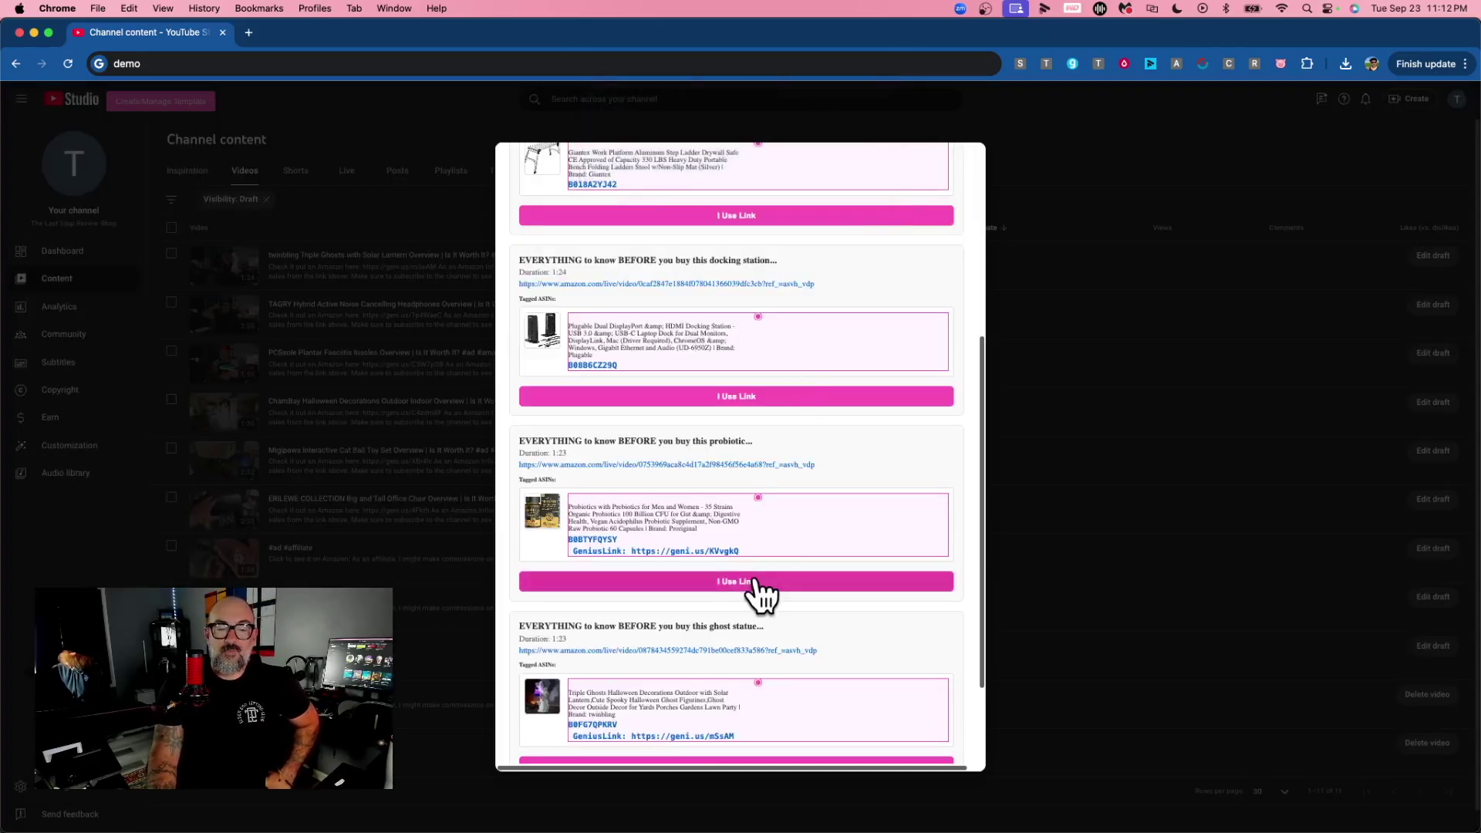
pyautogui.click(761, 586)
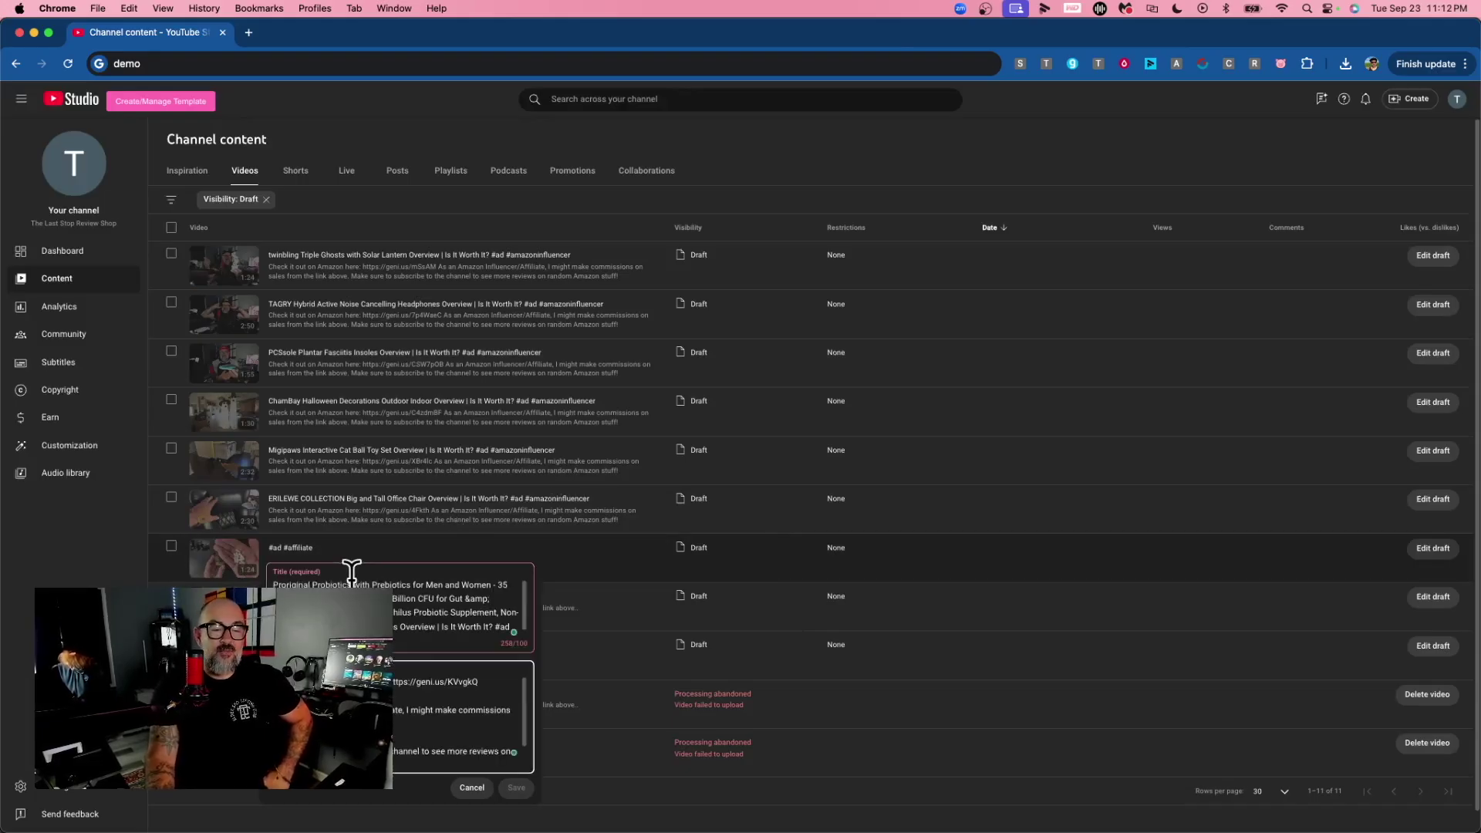
# Shorten the seventh draft's title to "Proriginal Probiotics with Prebiotics Overview | Is It Worth It? #ad #amazoninfluencer" and save it.
pyautogui.moveTo(417, 585); pyautogui.dragTo(392, 626)
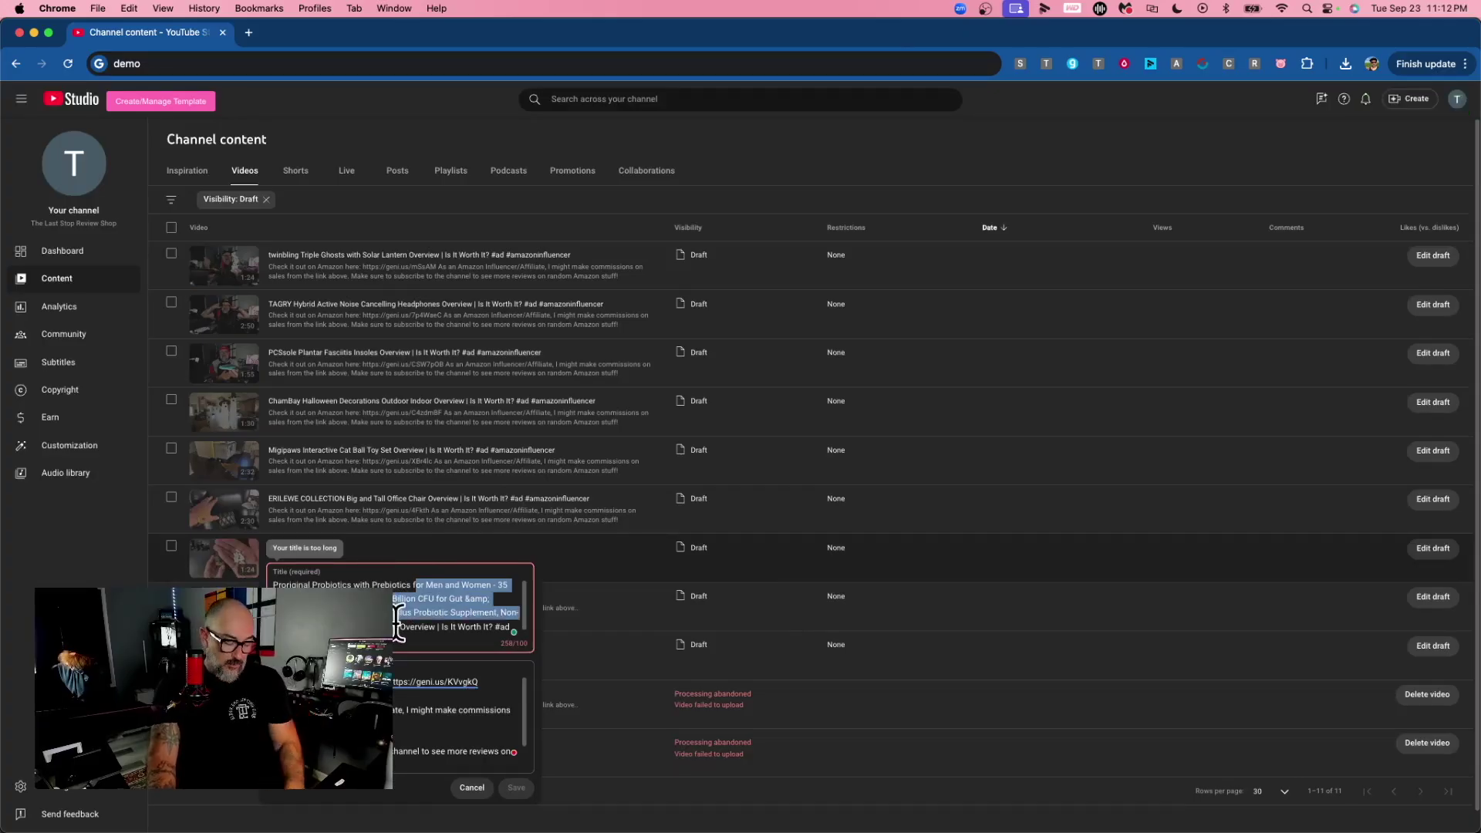
pyautogui.press('BackSpace')
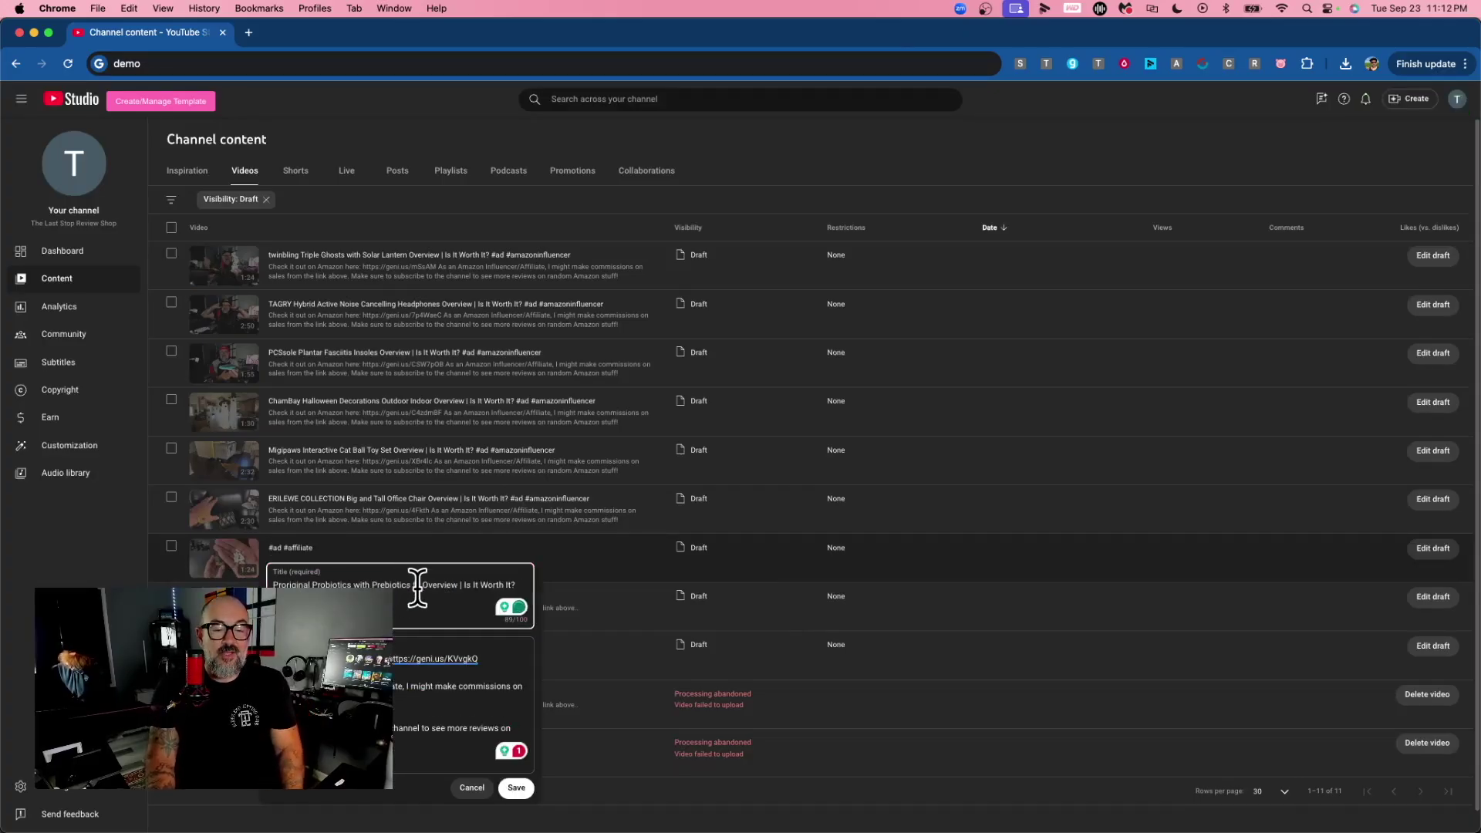
pyautogui.press('BackSpace')
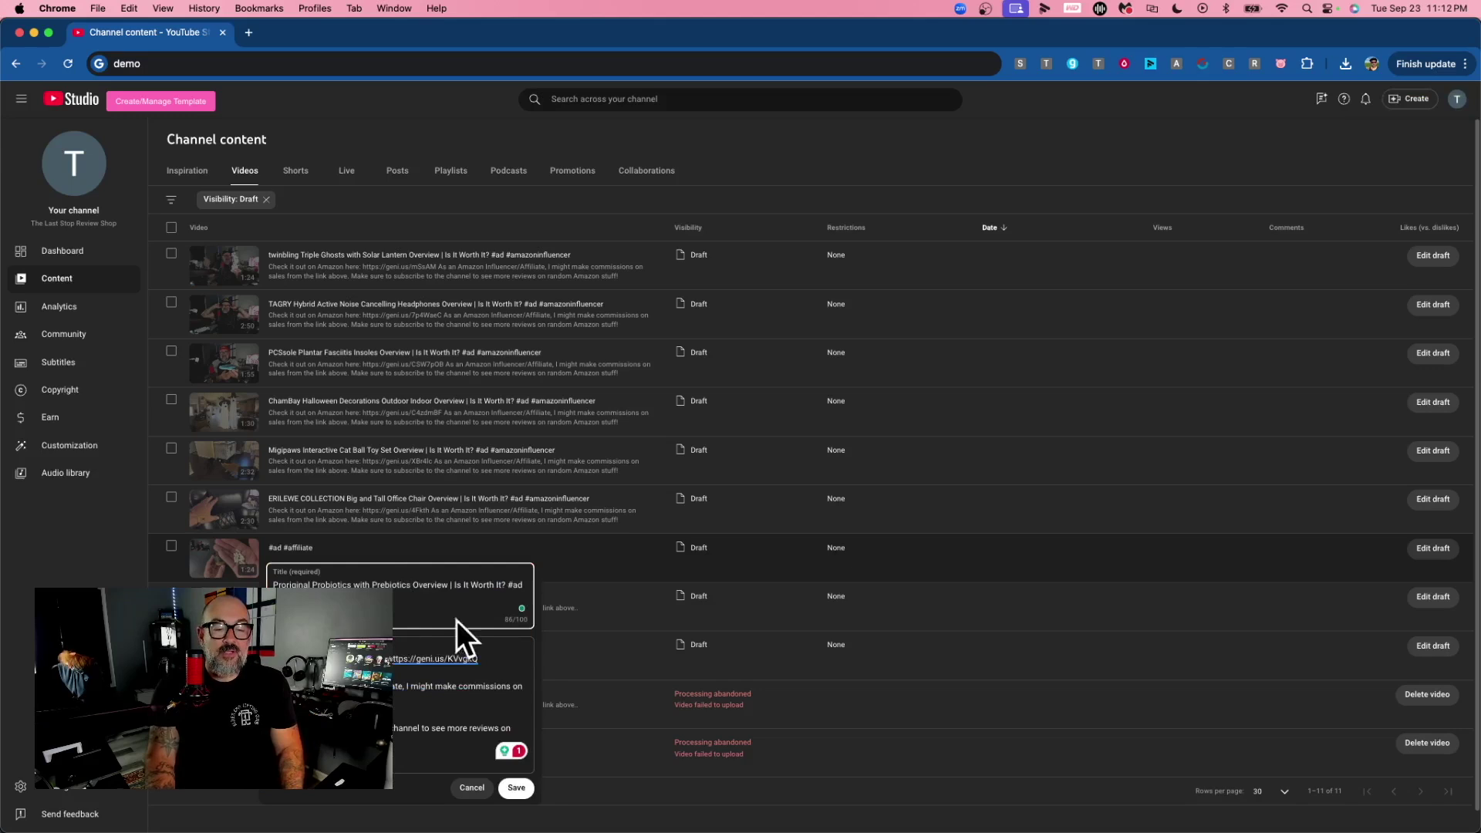
pyautogui.click(515, 788)
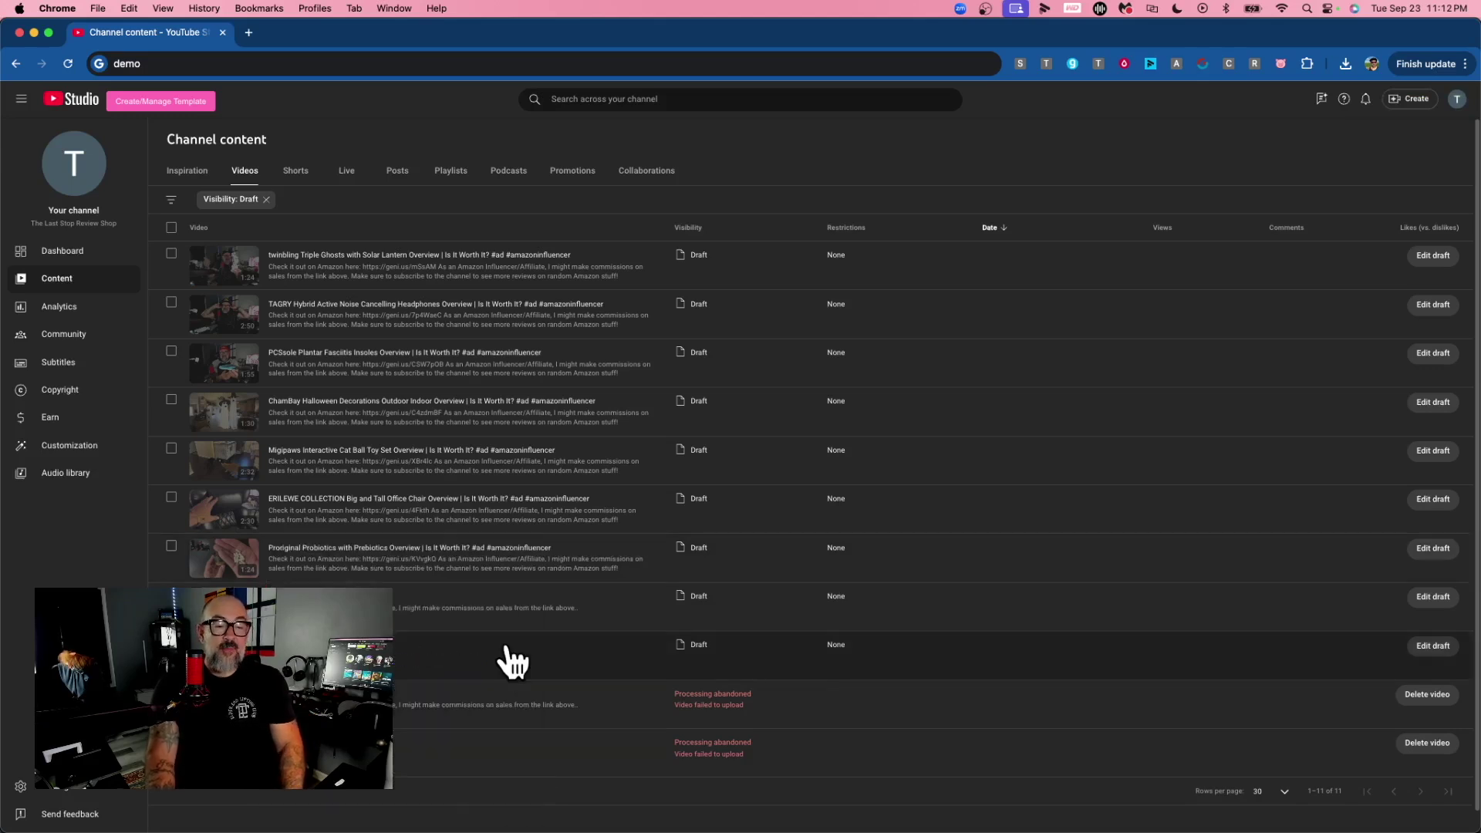
# Select the first seven drafts in the video list, leaving out the TAGRY headphones draft.
pyautogui.click(171, 546)
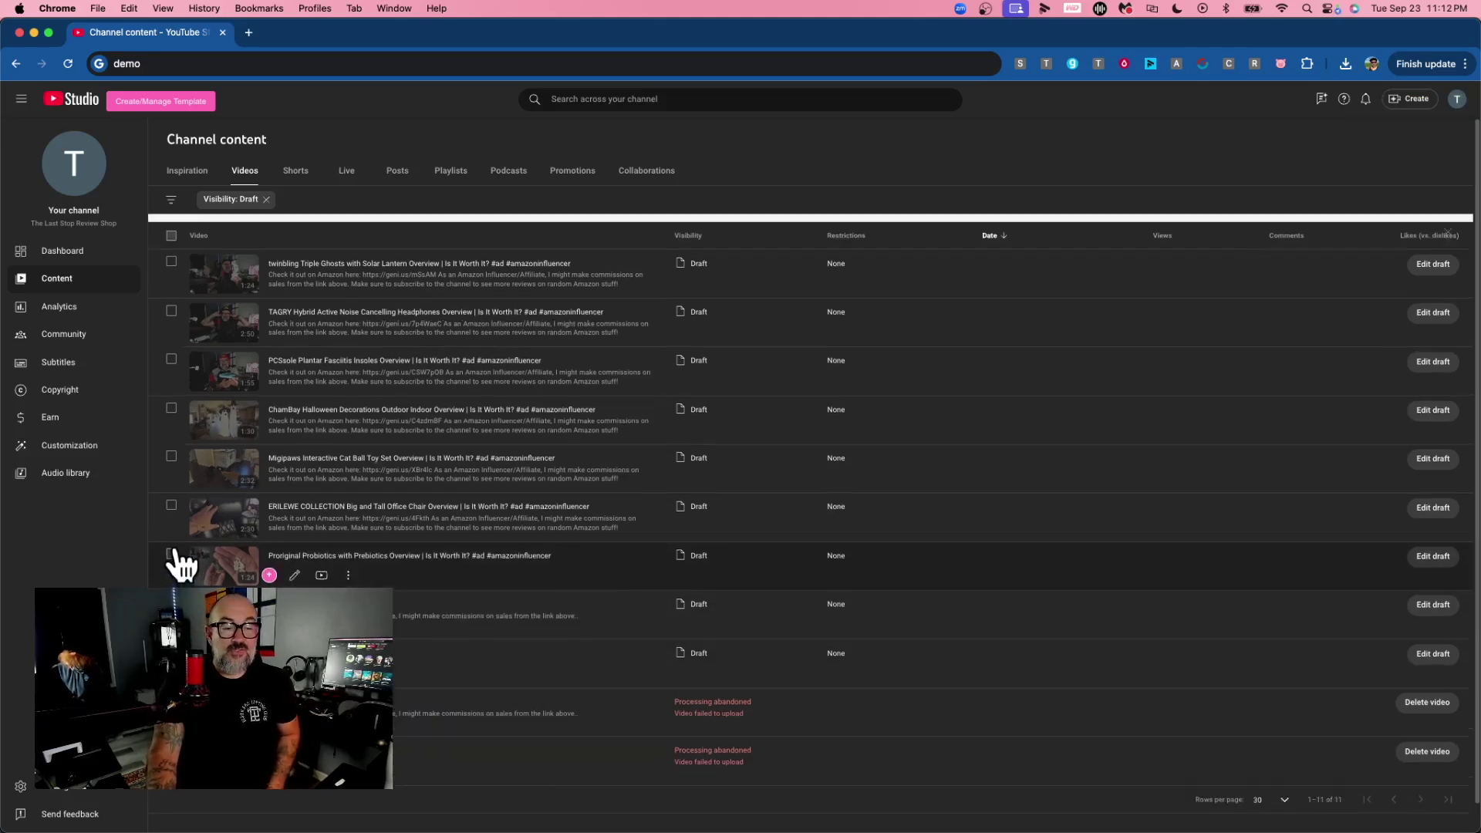
pyautogui.click(171, 534)
pyautogui.click(171, 485)
pyautogui.click(172, 437)
pyautogui.click(171, 388)
pyautogui.click(171, 290)
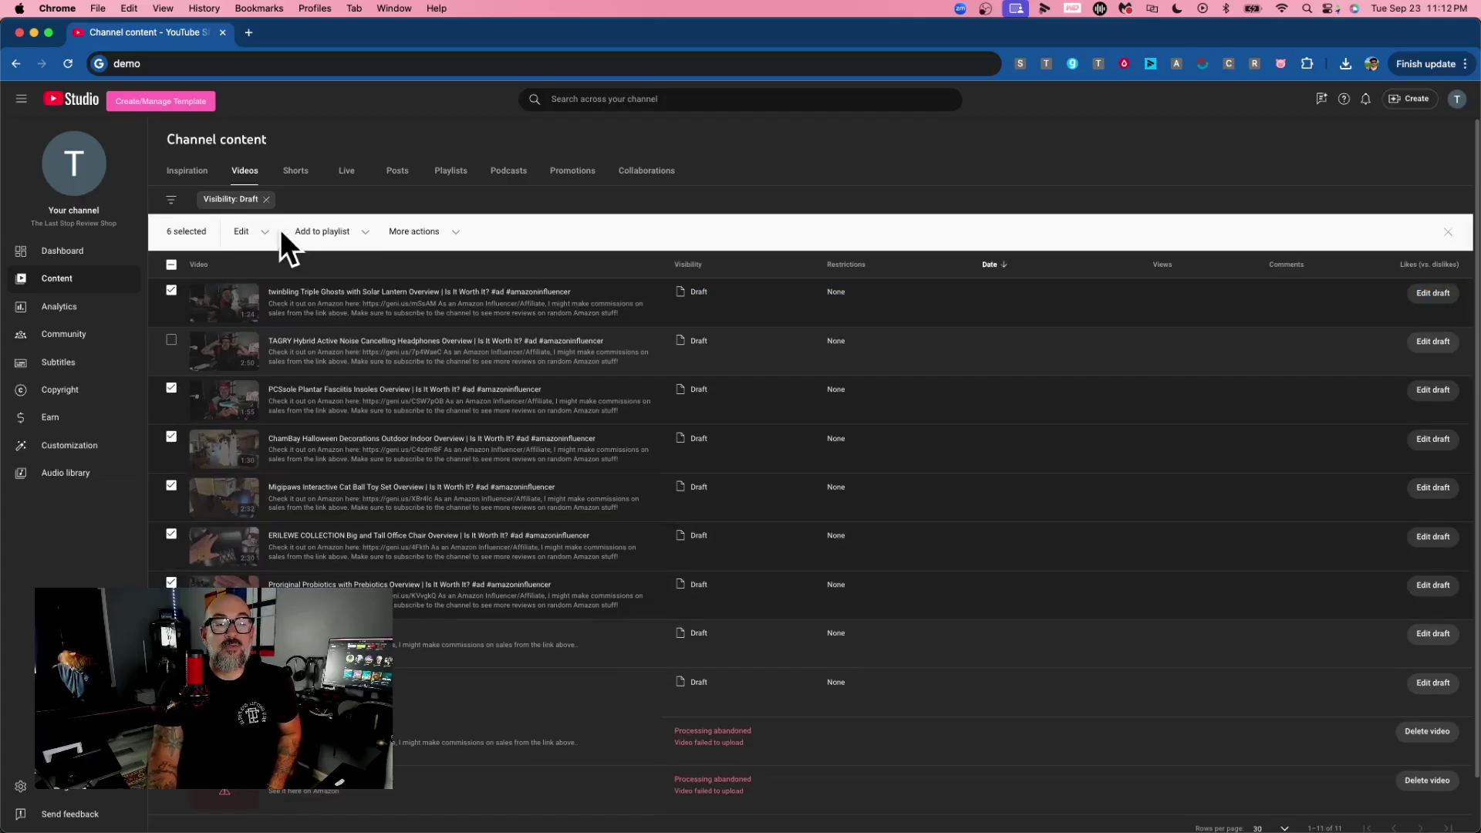
# Set the selected drafts' visibility to Public, acknowledge the implications and update the videos.
pyautogui.click(255, 233)
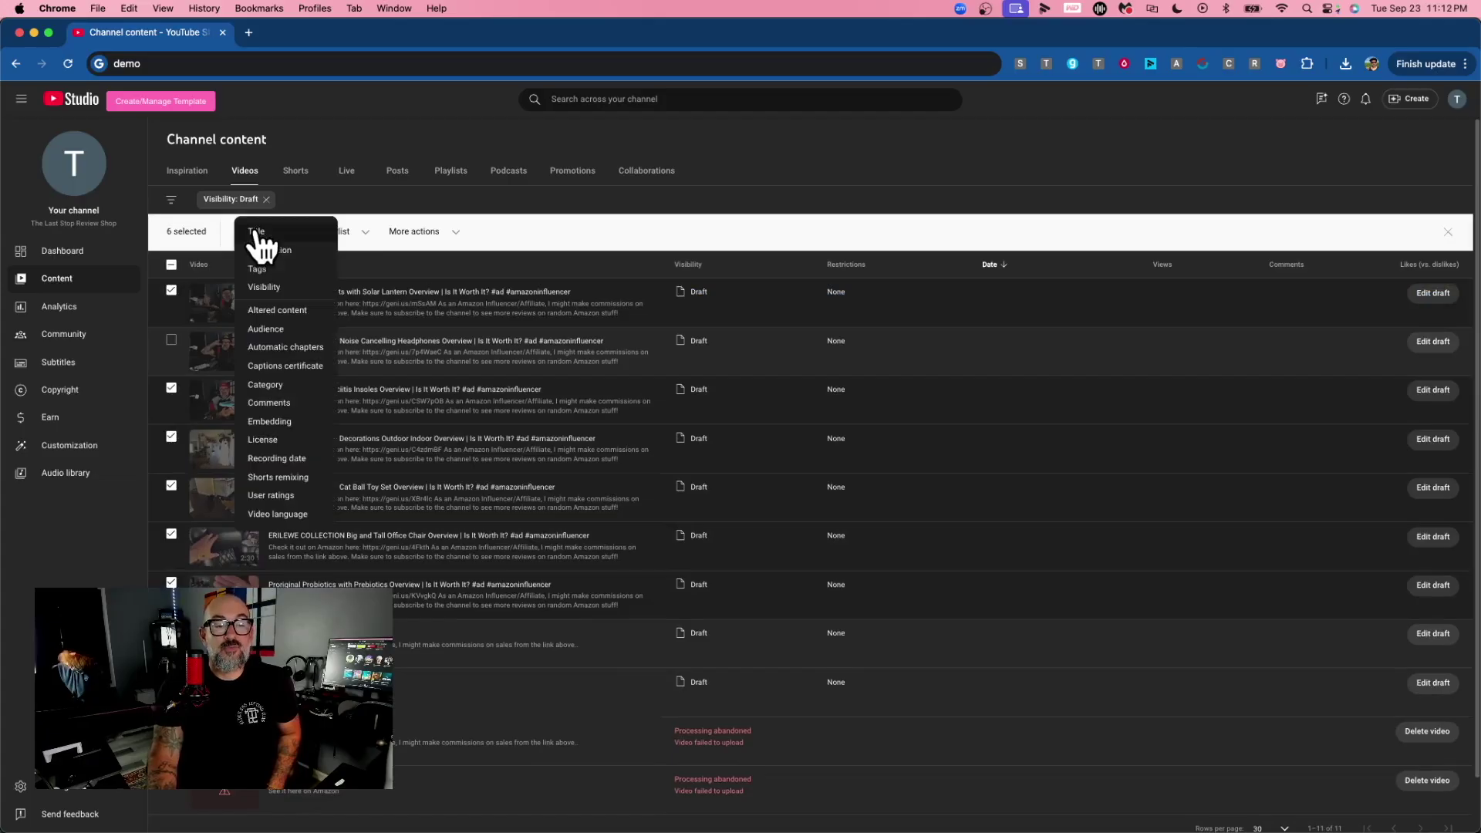
pyautogui.click(301, 288)
pyautogui.click(297, 308)
pyautogui.click(251, 308)
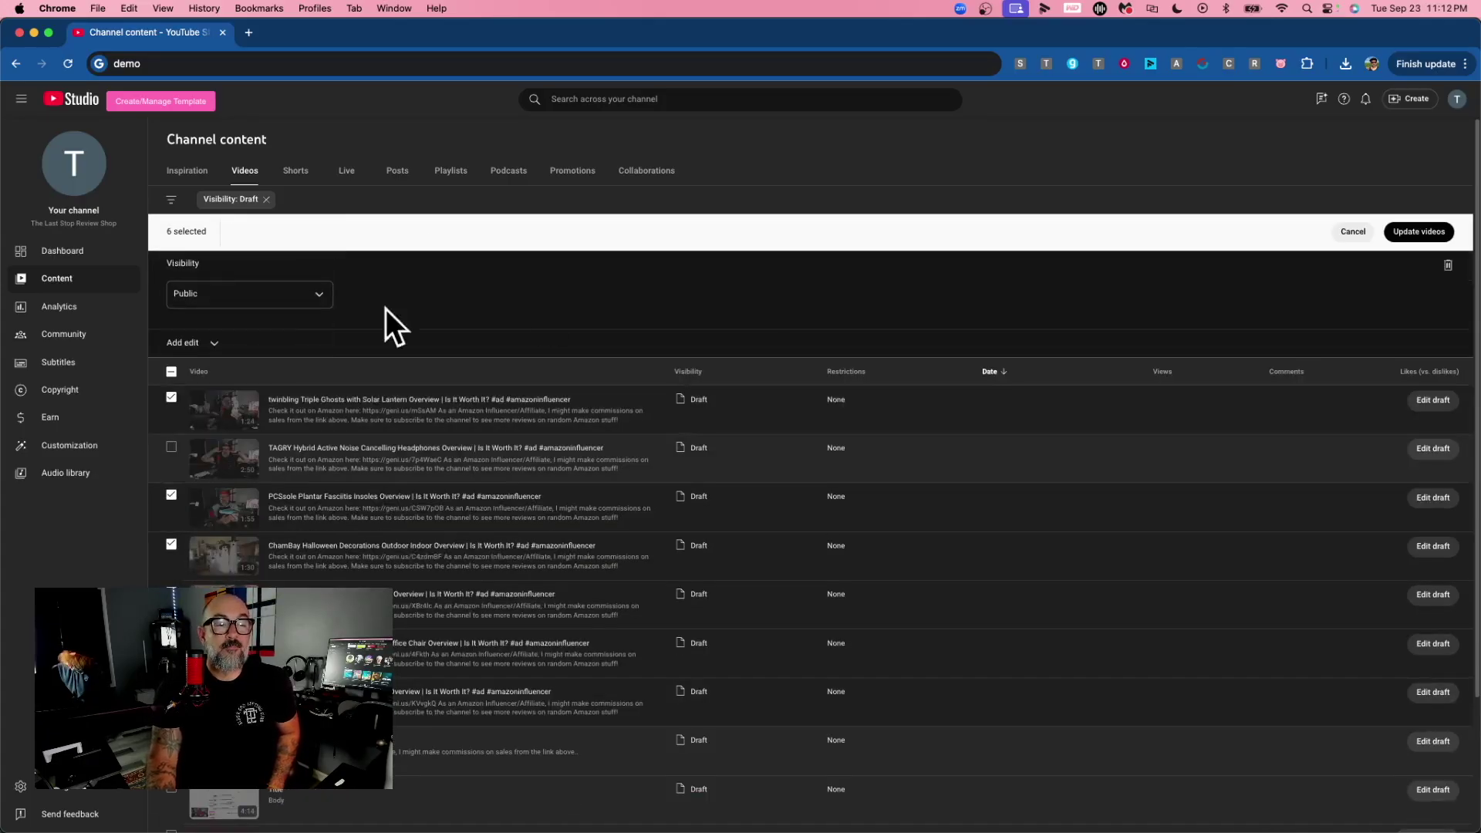
pyautogui.click(1404, 233)
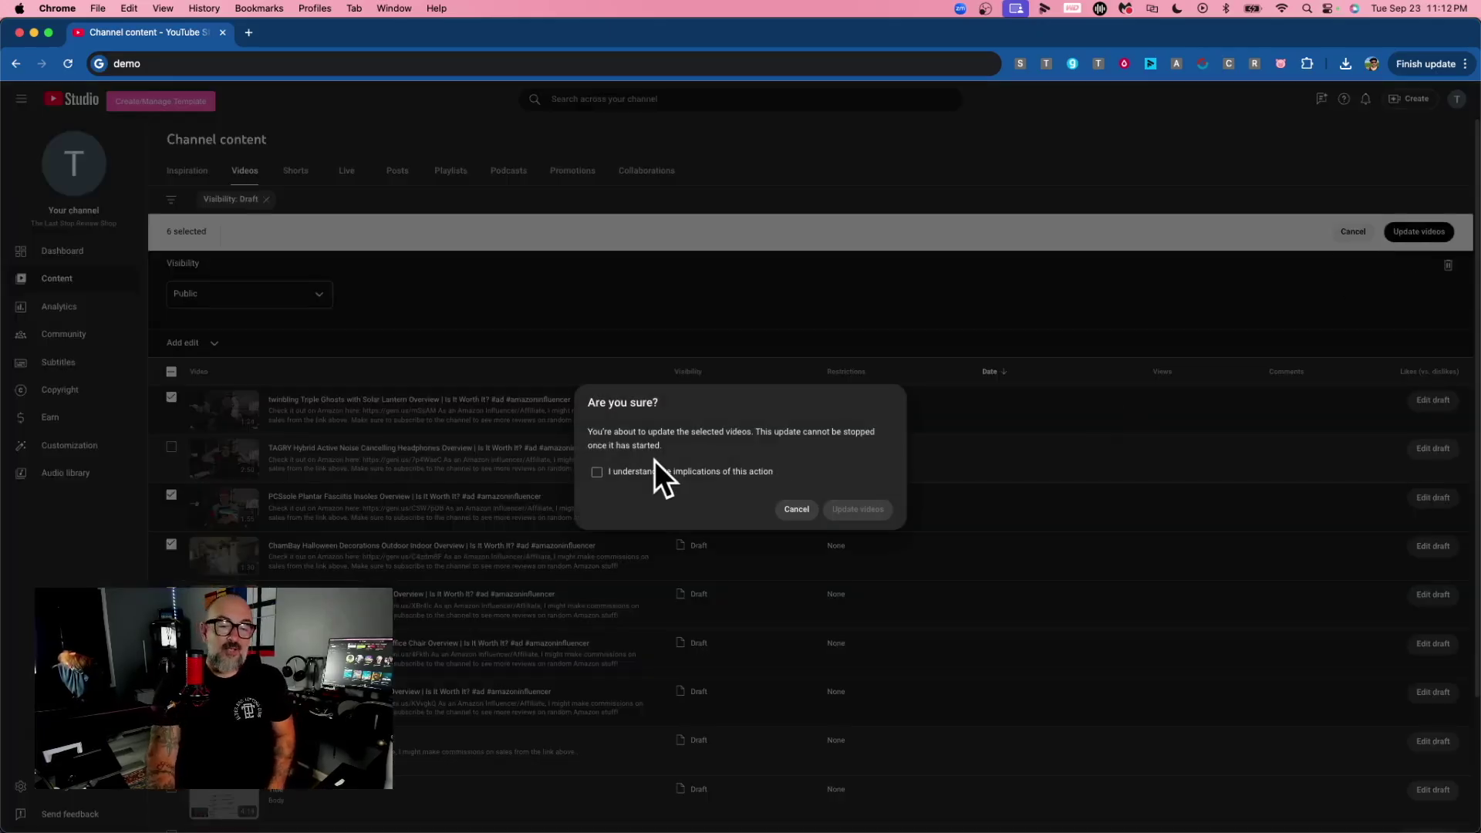
pyautogui.click(597, 472)
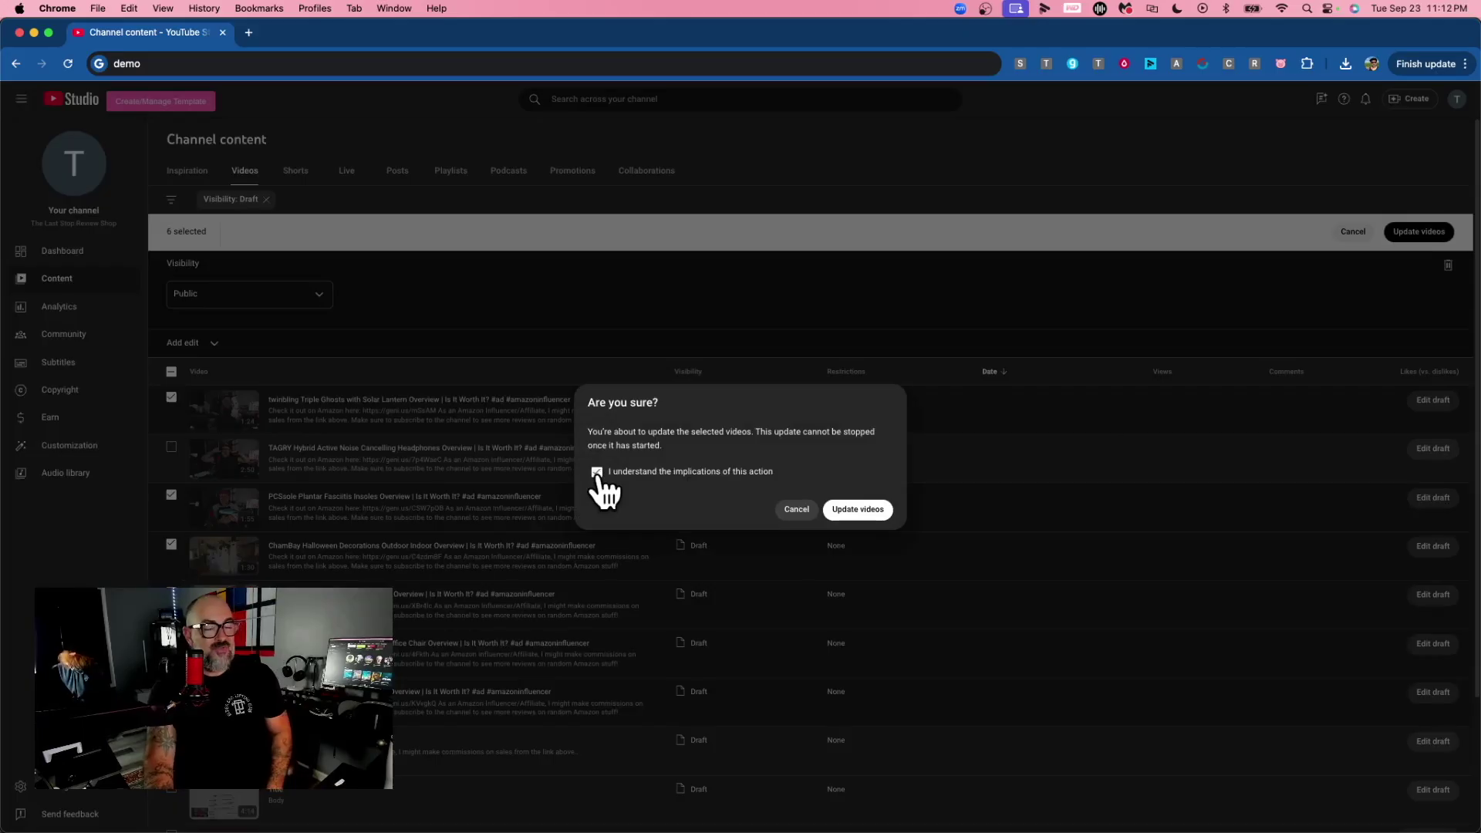
pyautogui.click(866, 511)
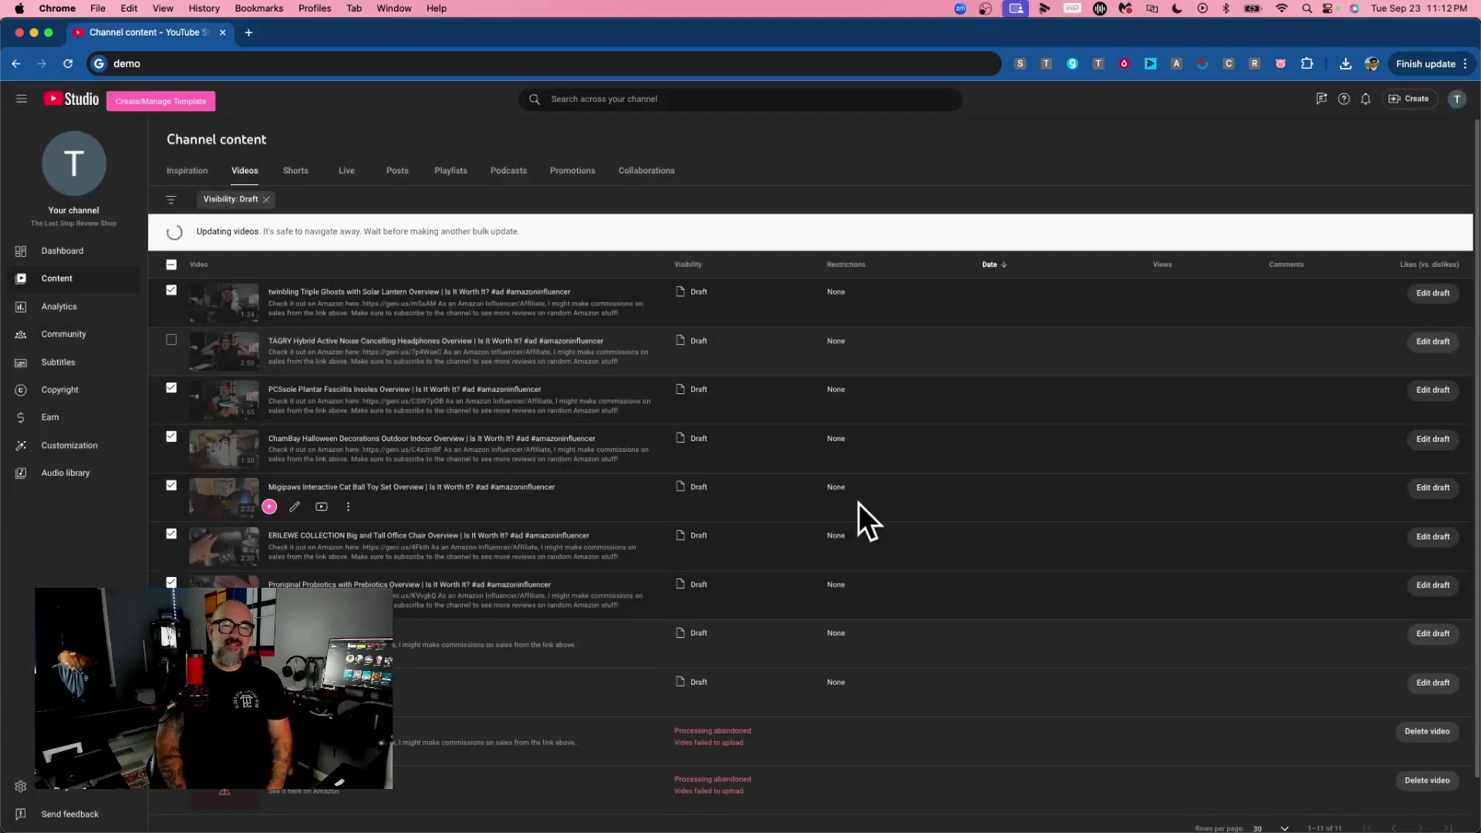